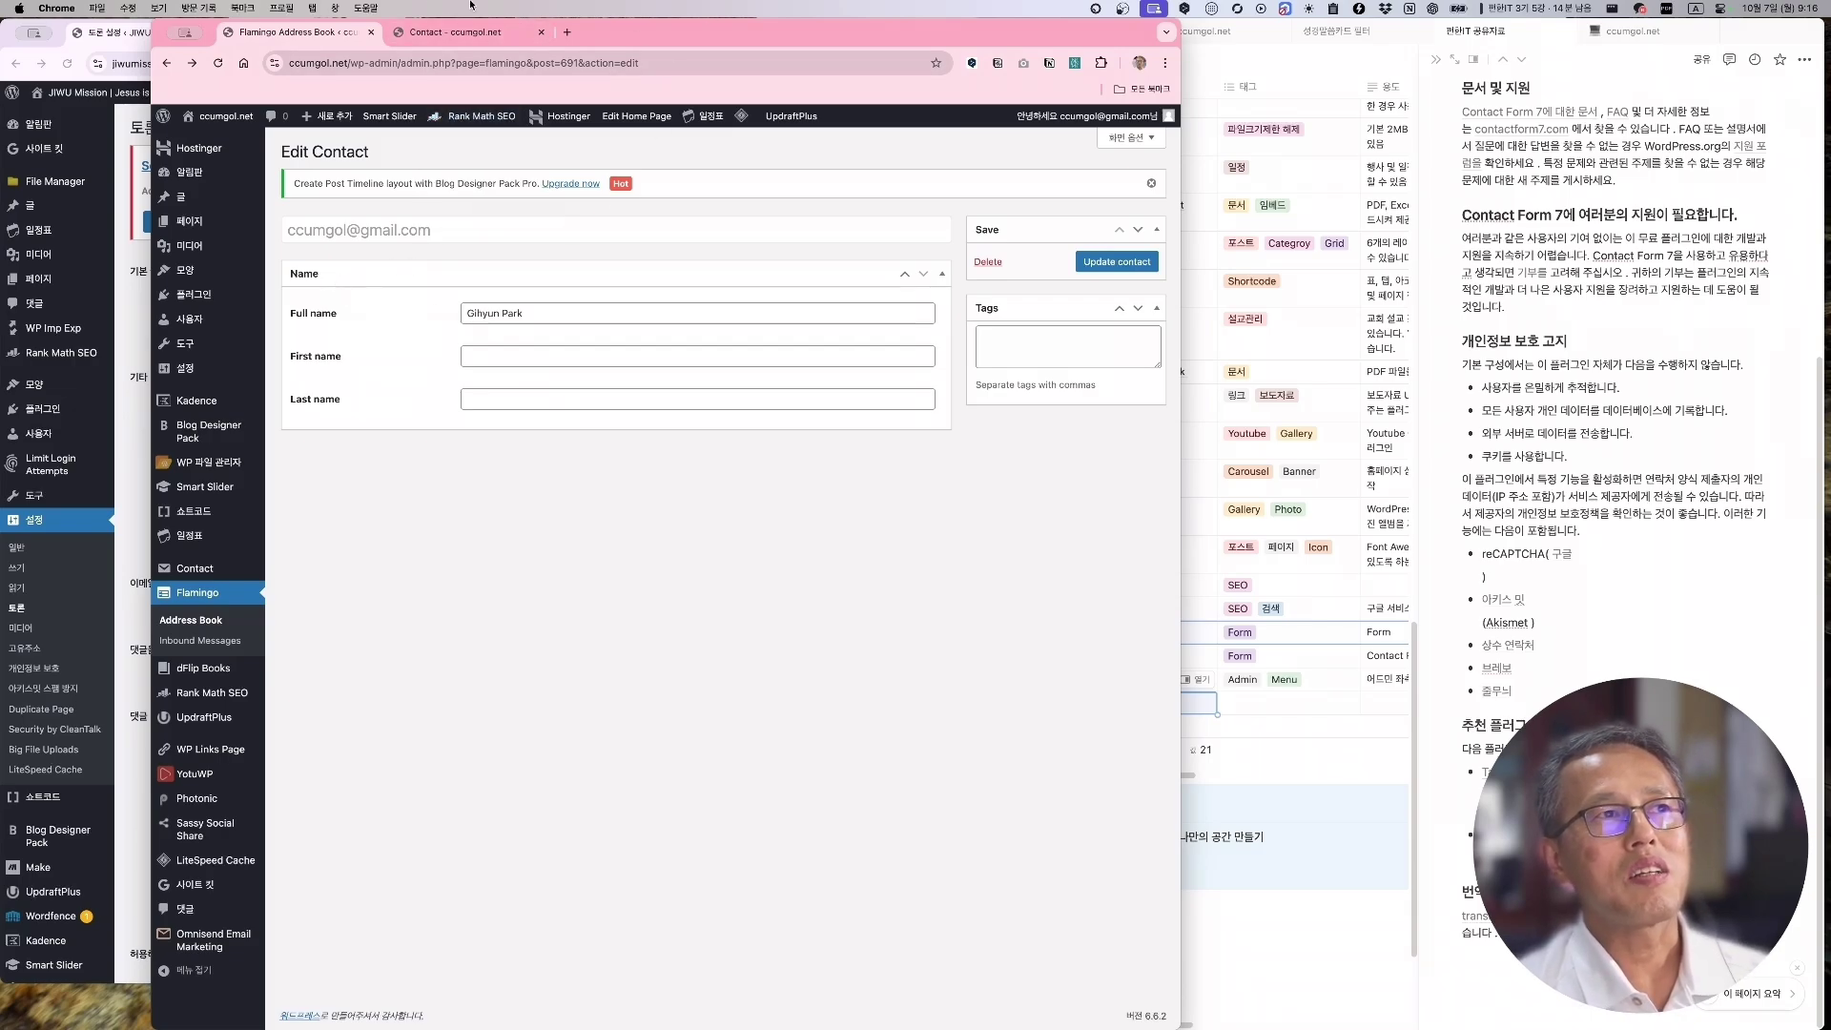
View the ccumgol.net site's Contact, Home and Blog pages, ending on the Home page
click(468, 35)
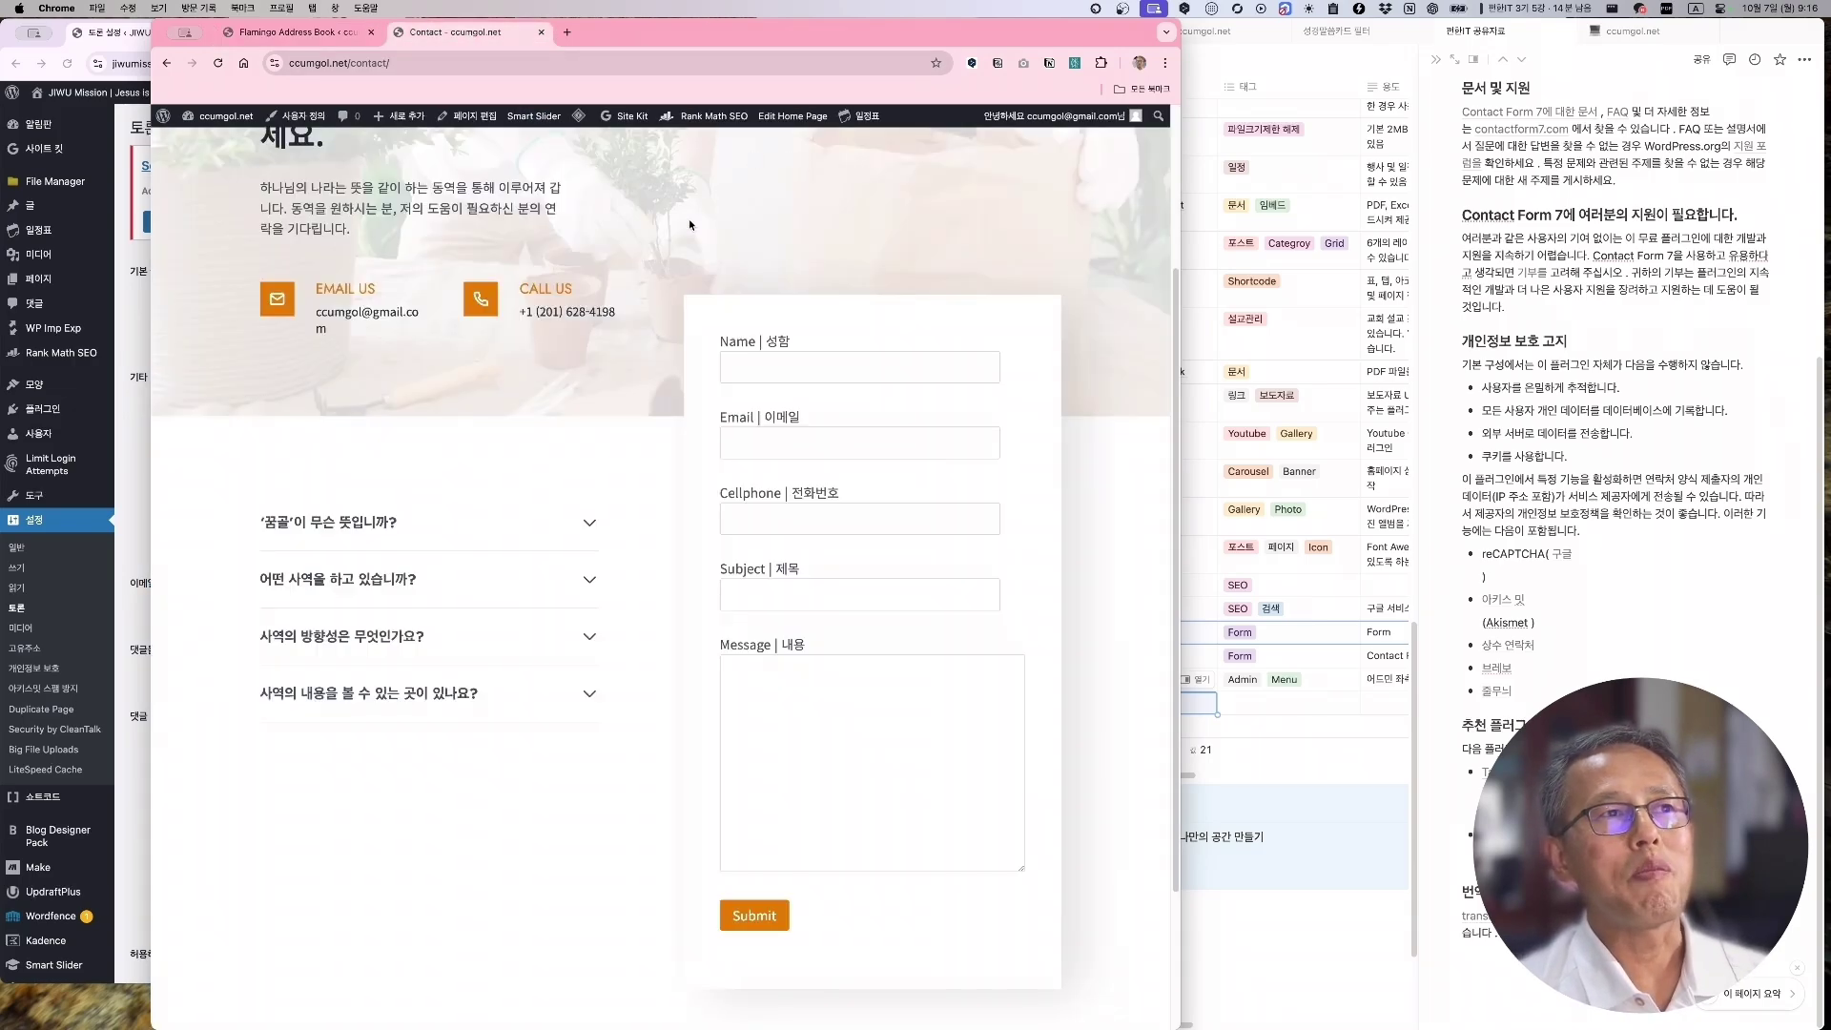
scroll(721, 180, up, 5)
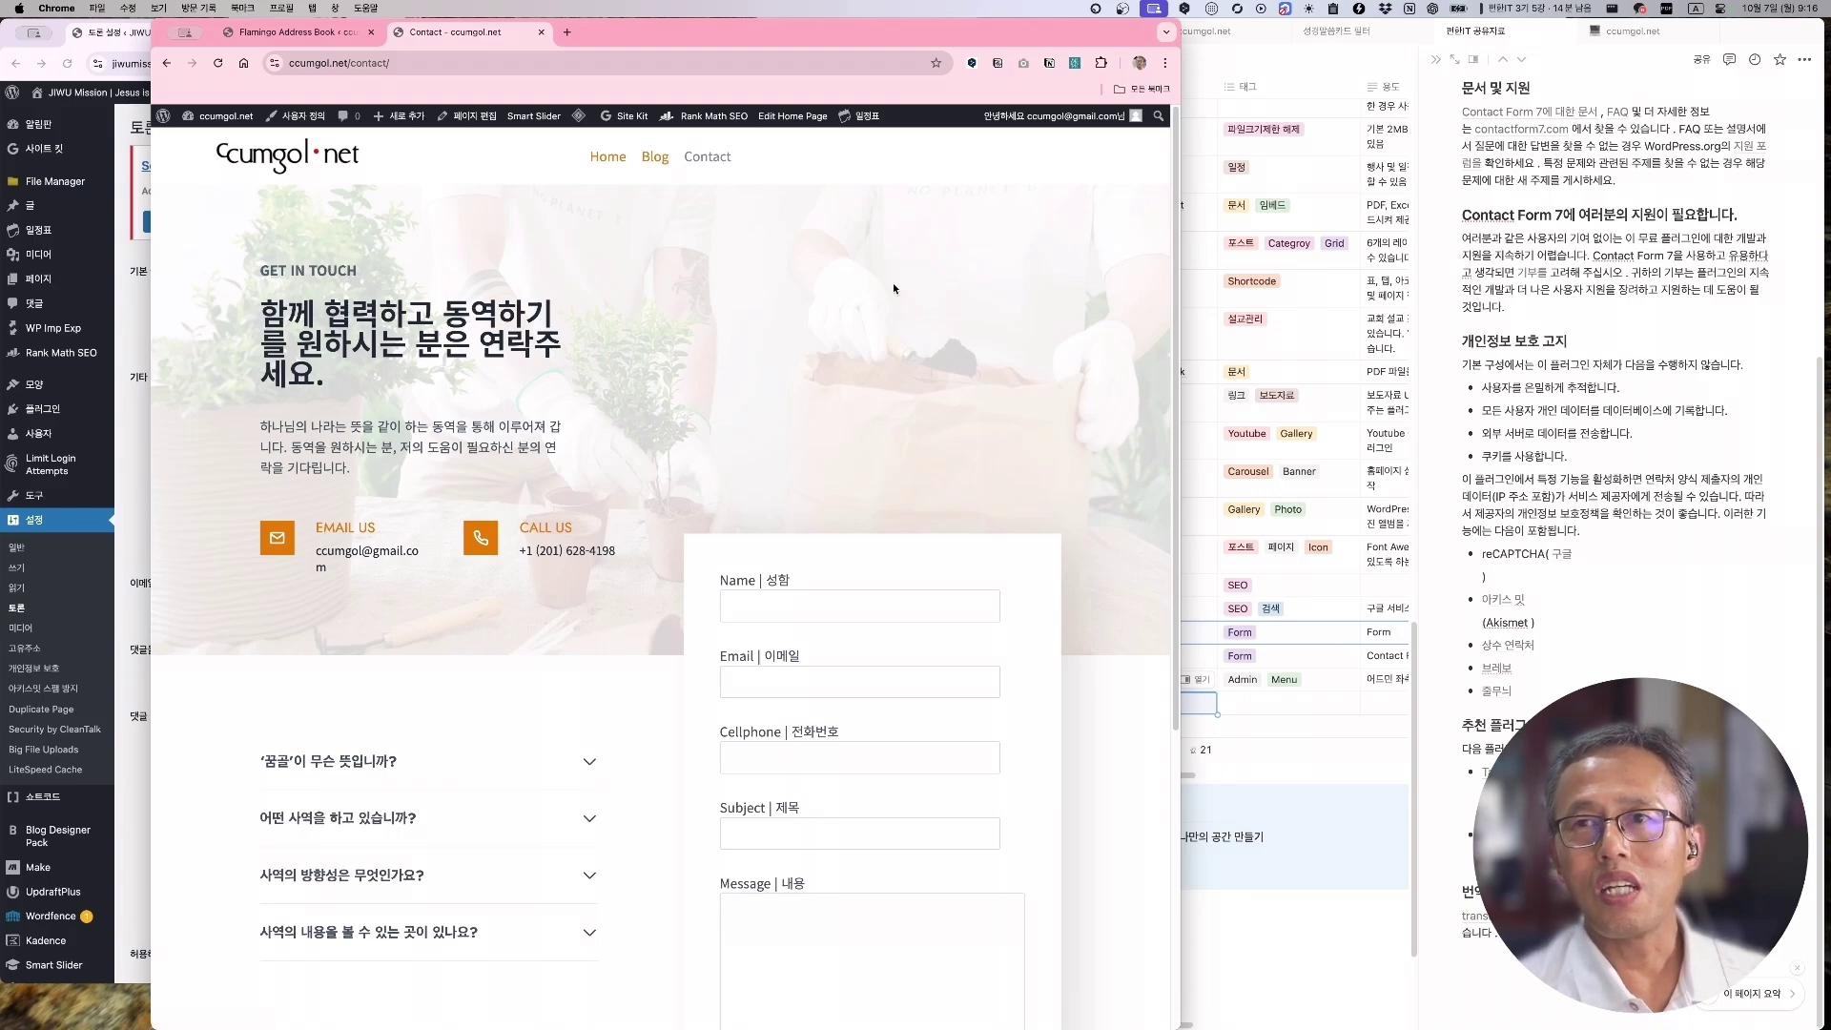
click(617, 166)
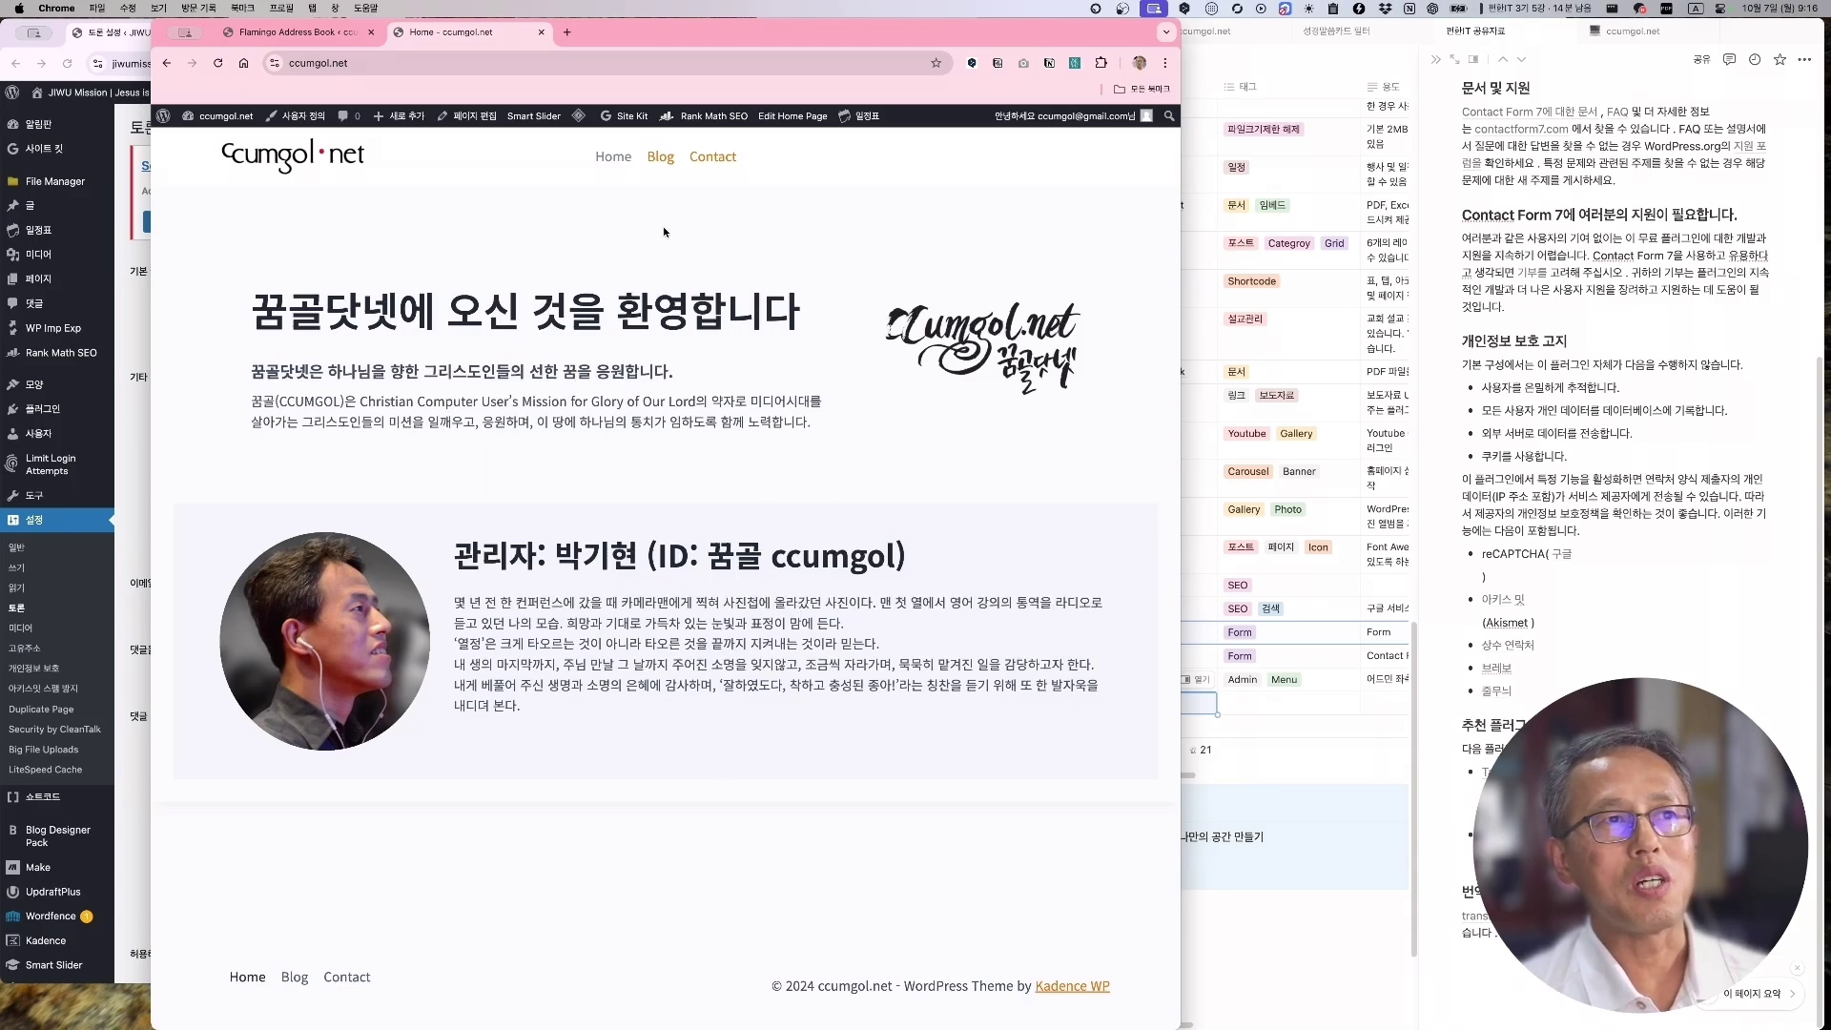
click(666, 164)
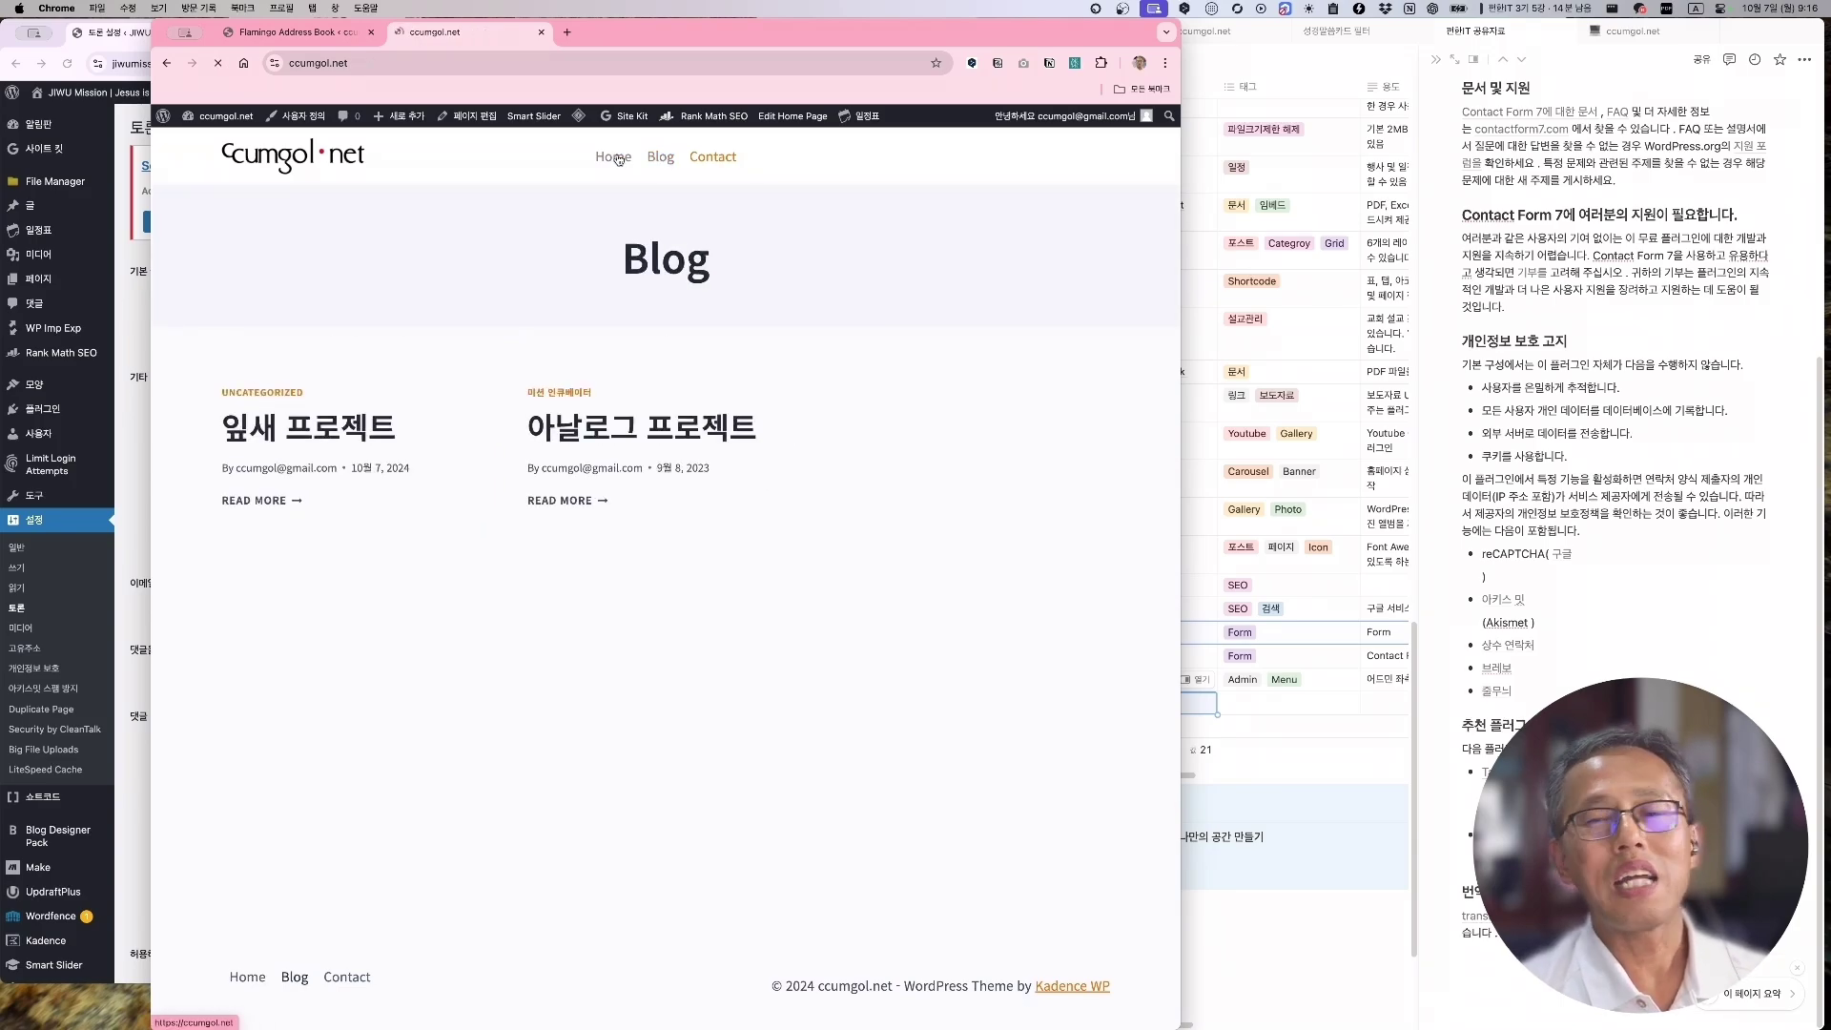
click(619, 160)
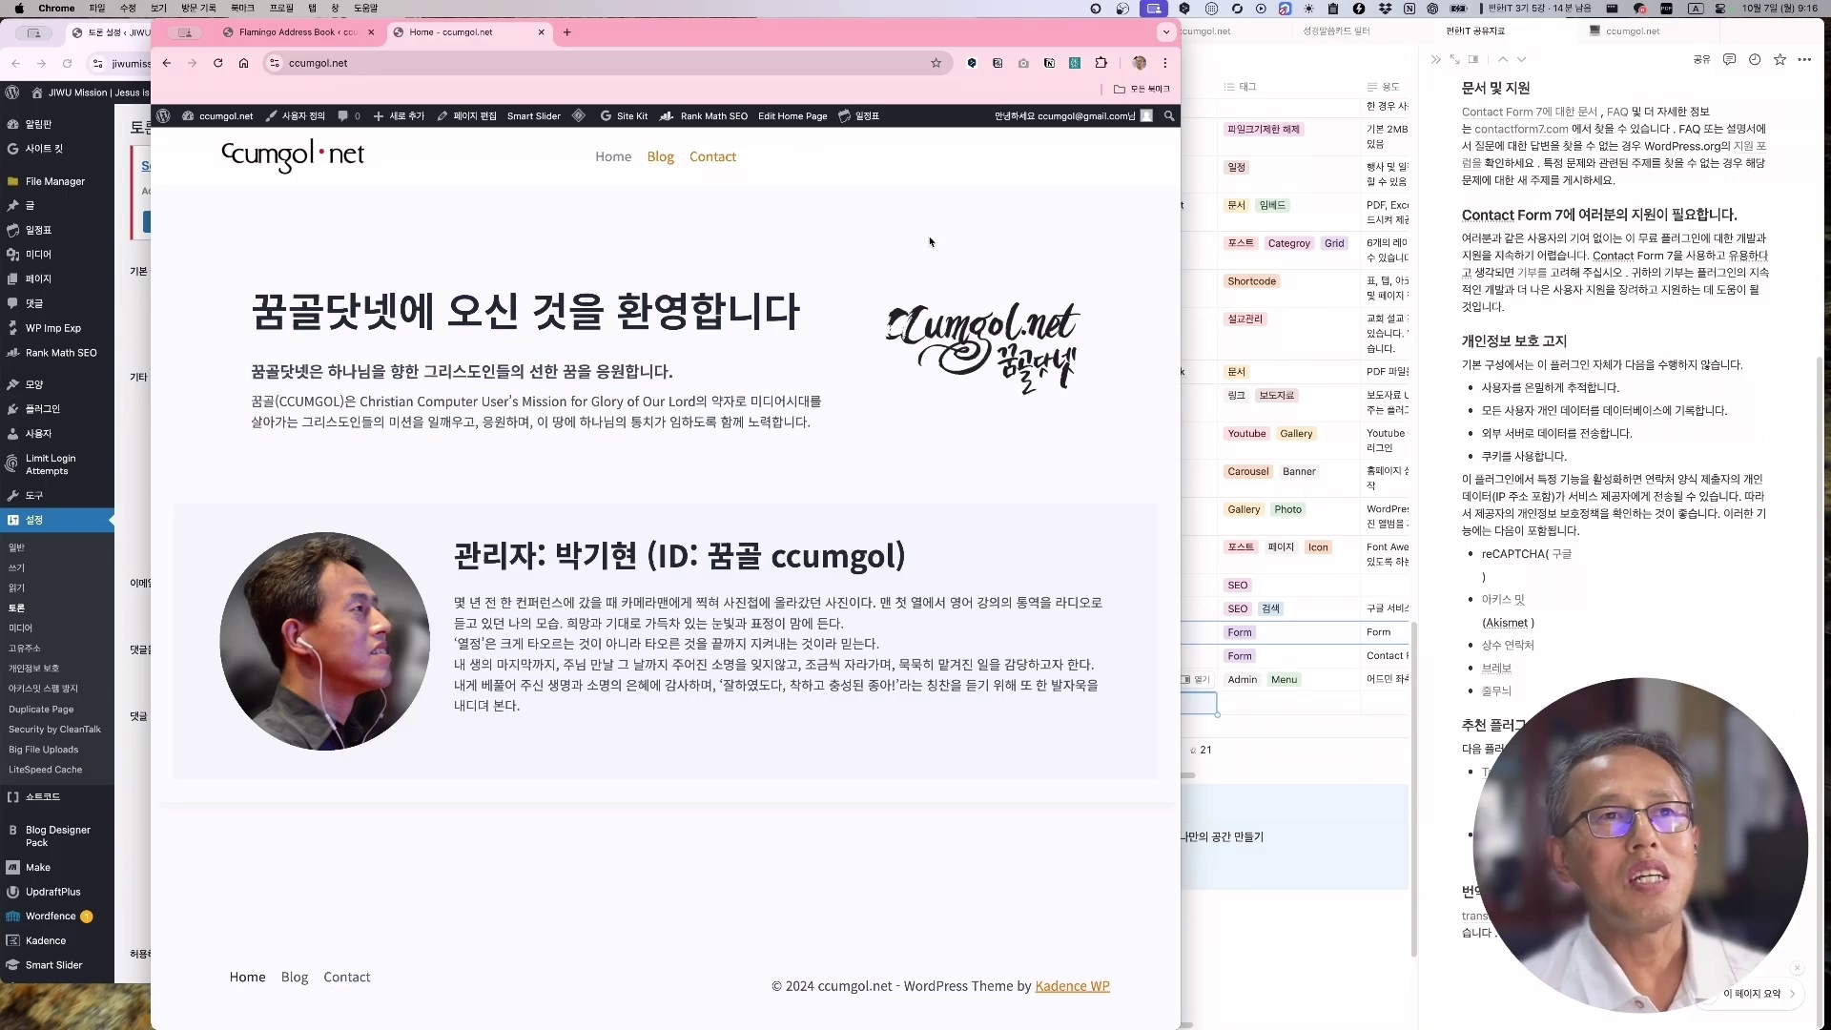
Bring the JIWU Mission admin window forward and look through the list of all the site's pages
drag(744, 35, 1078, 34)
click(381, 125)
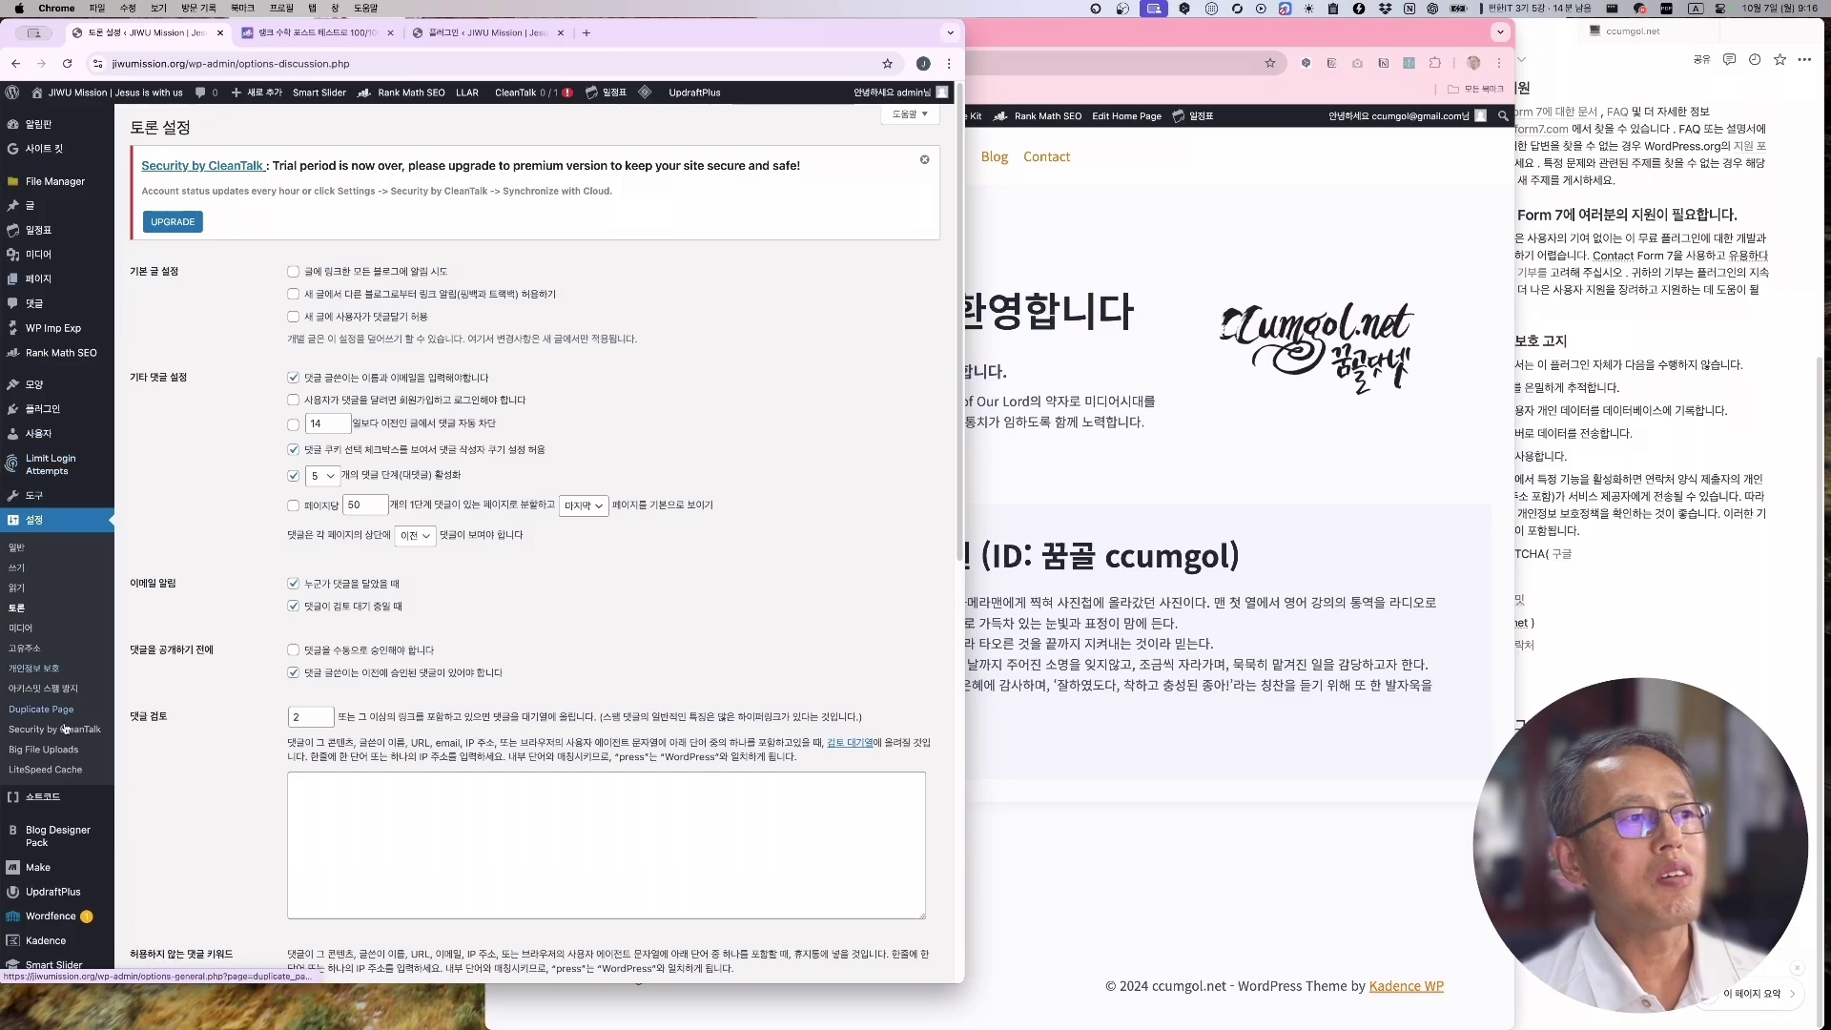
mouse_move(59, 339)
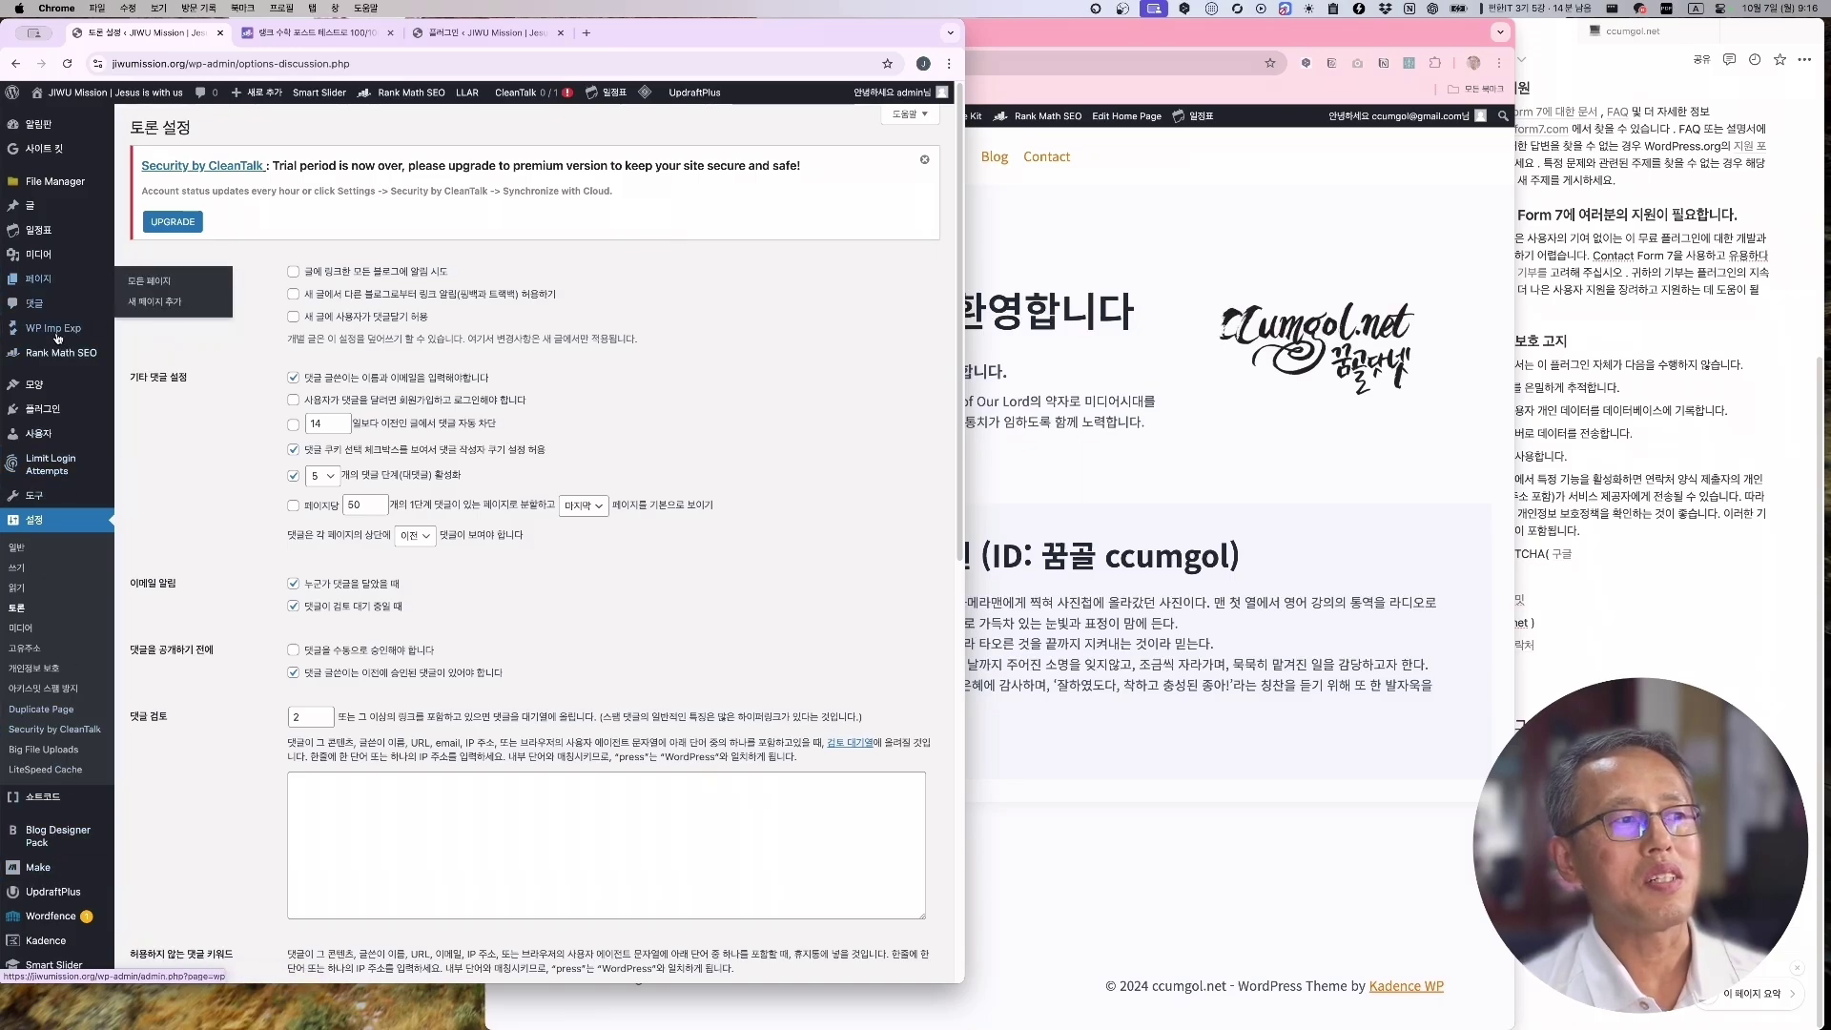
mouse_move(53, 282)
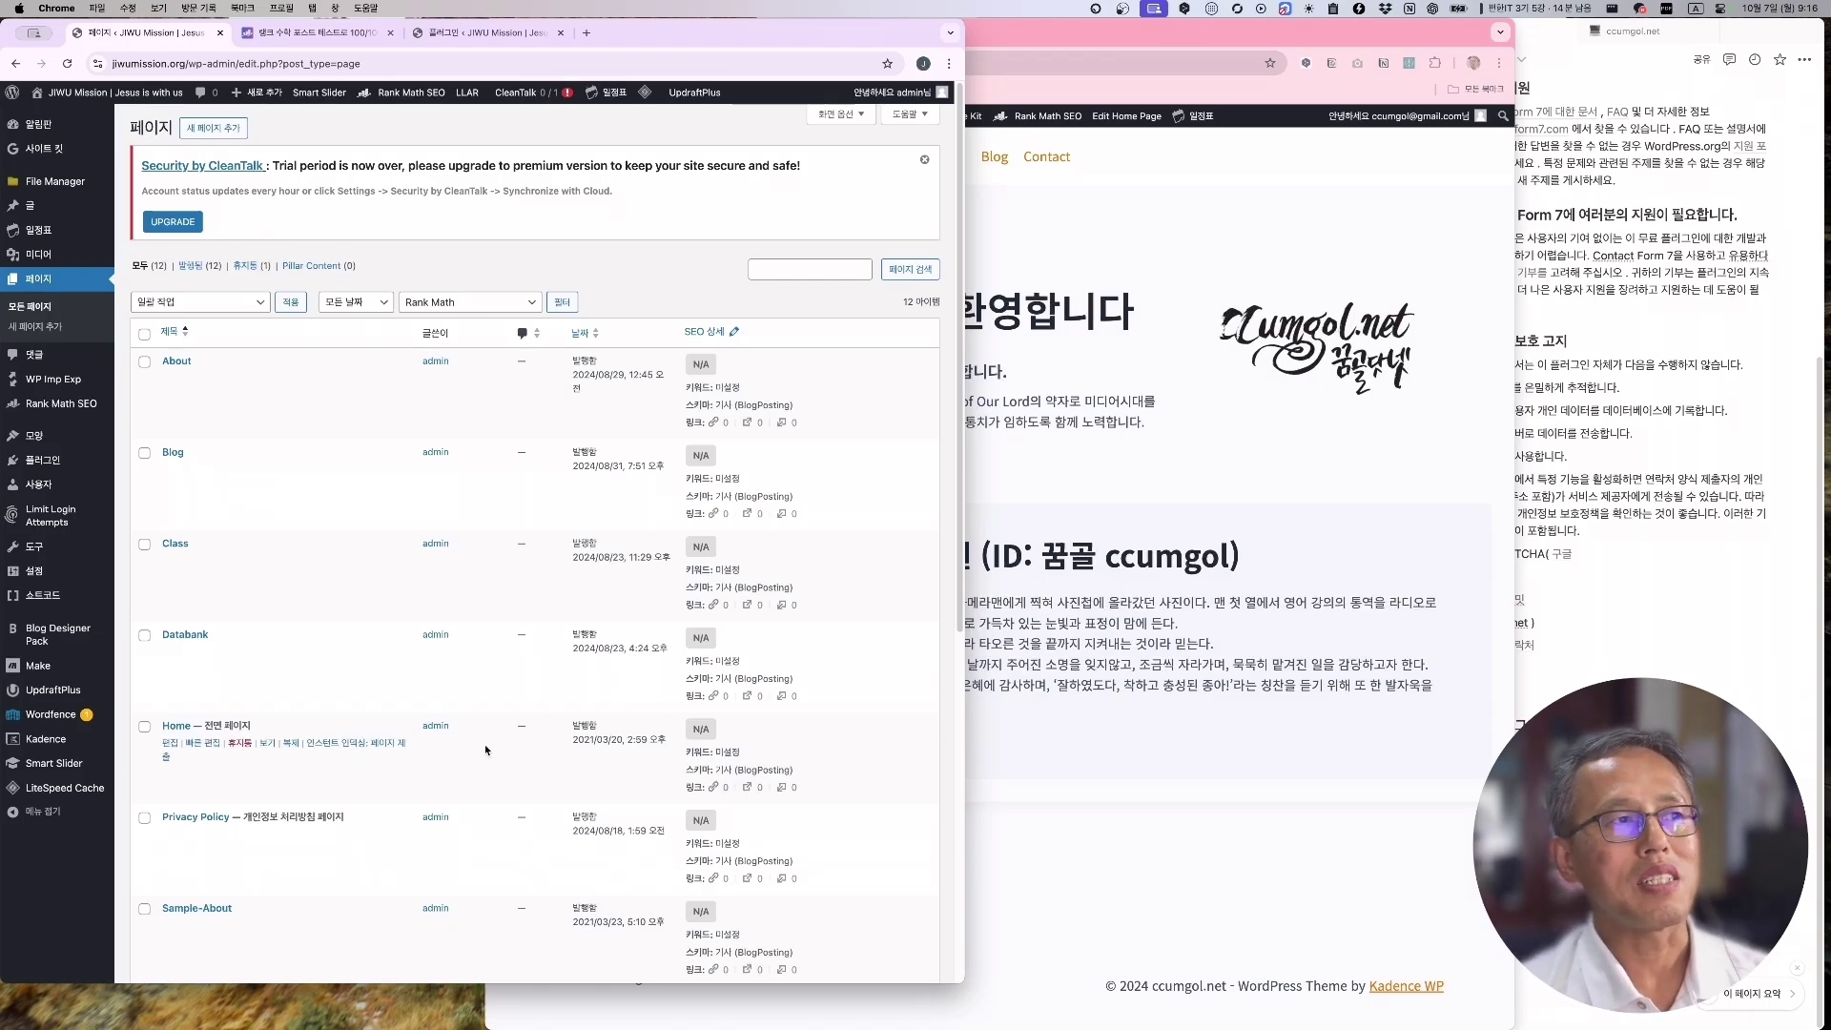
mouse_move(34, 571)
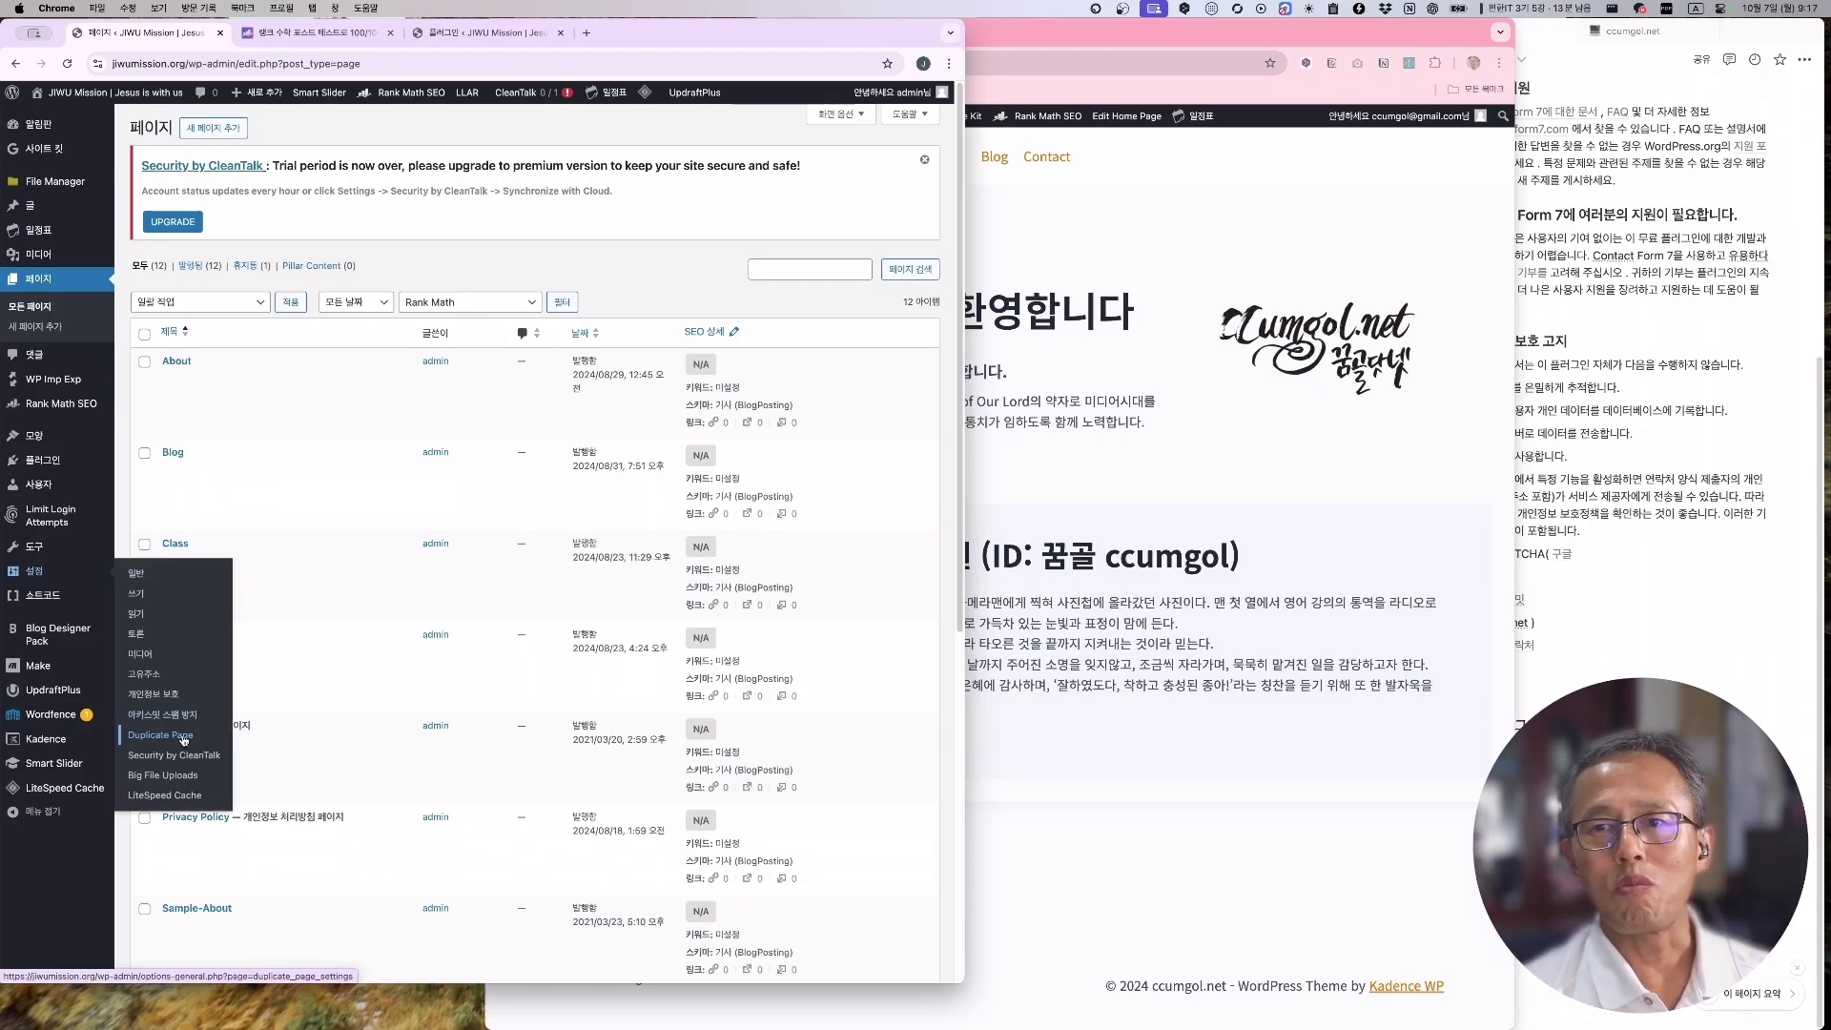
mouse_move(216, 390)
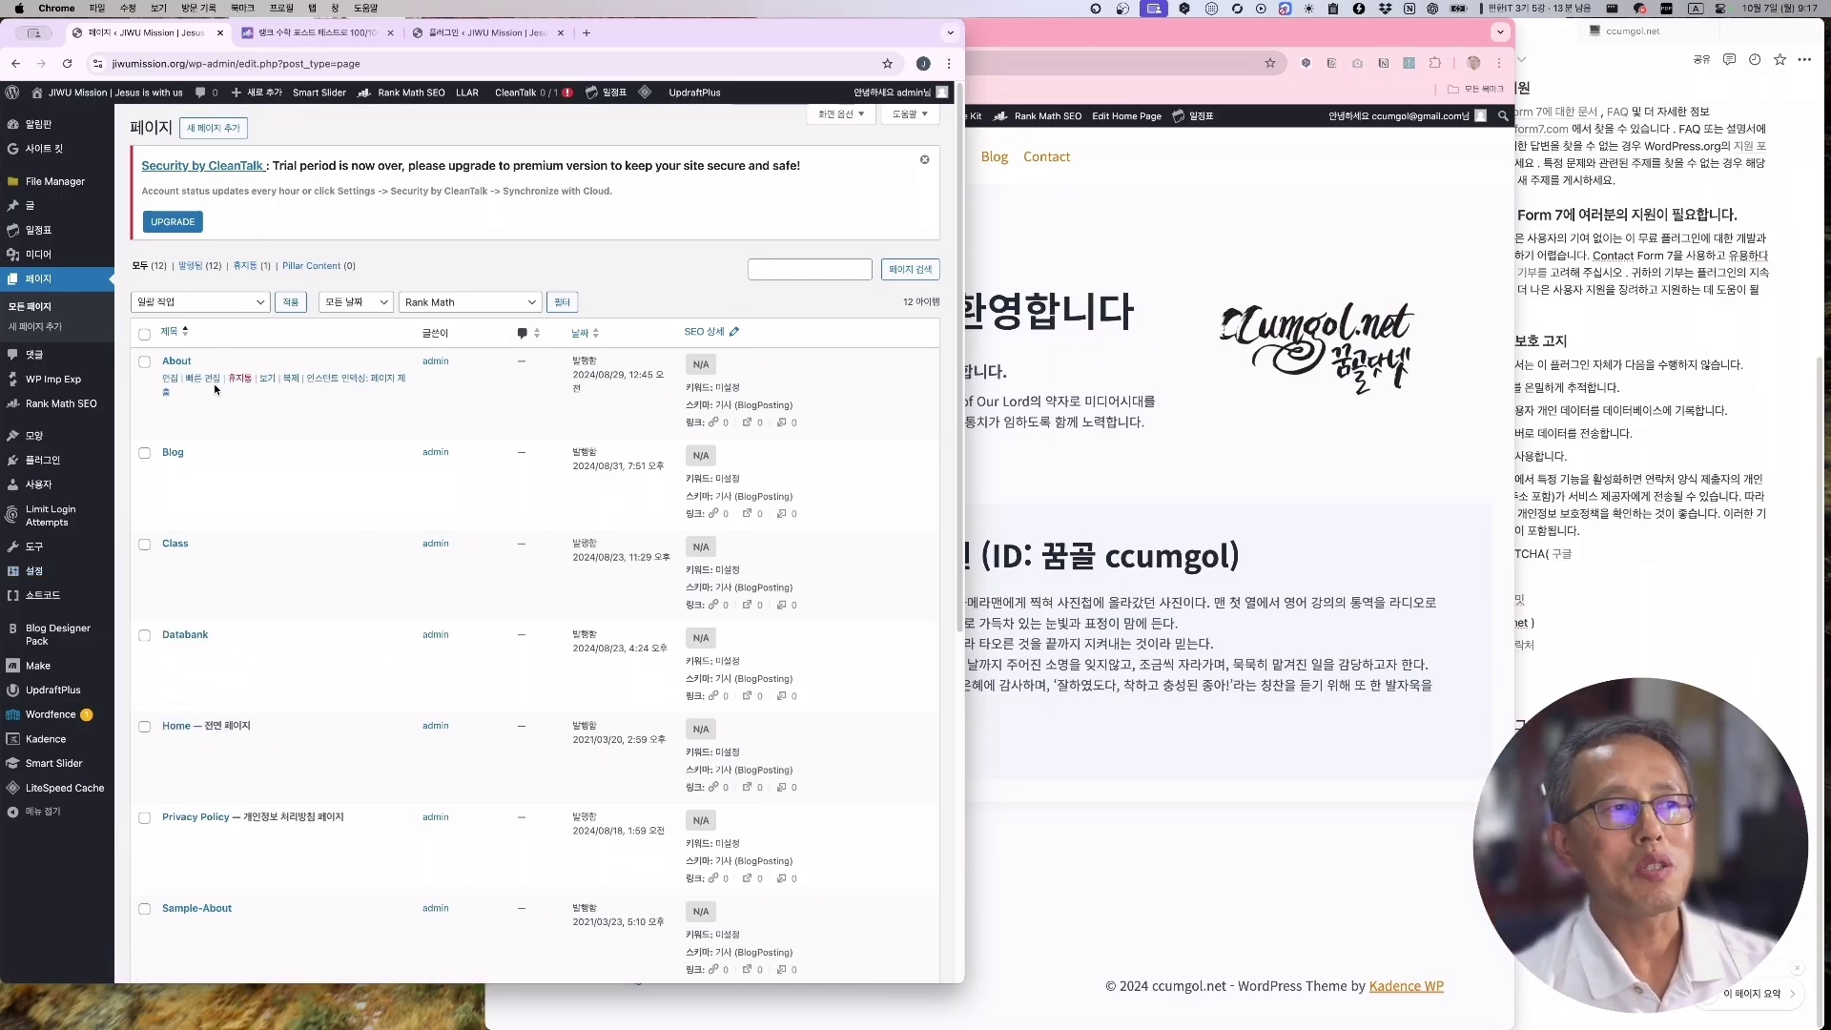
mouse_move(306, 751)
scroll(306, 750, down, 5)
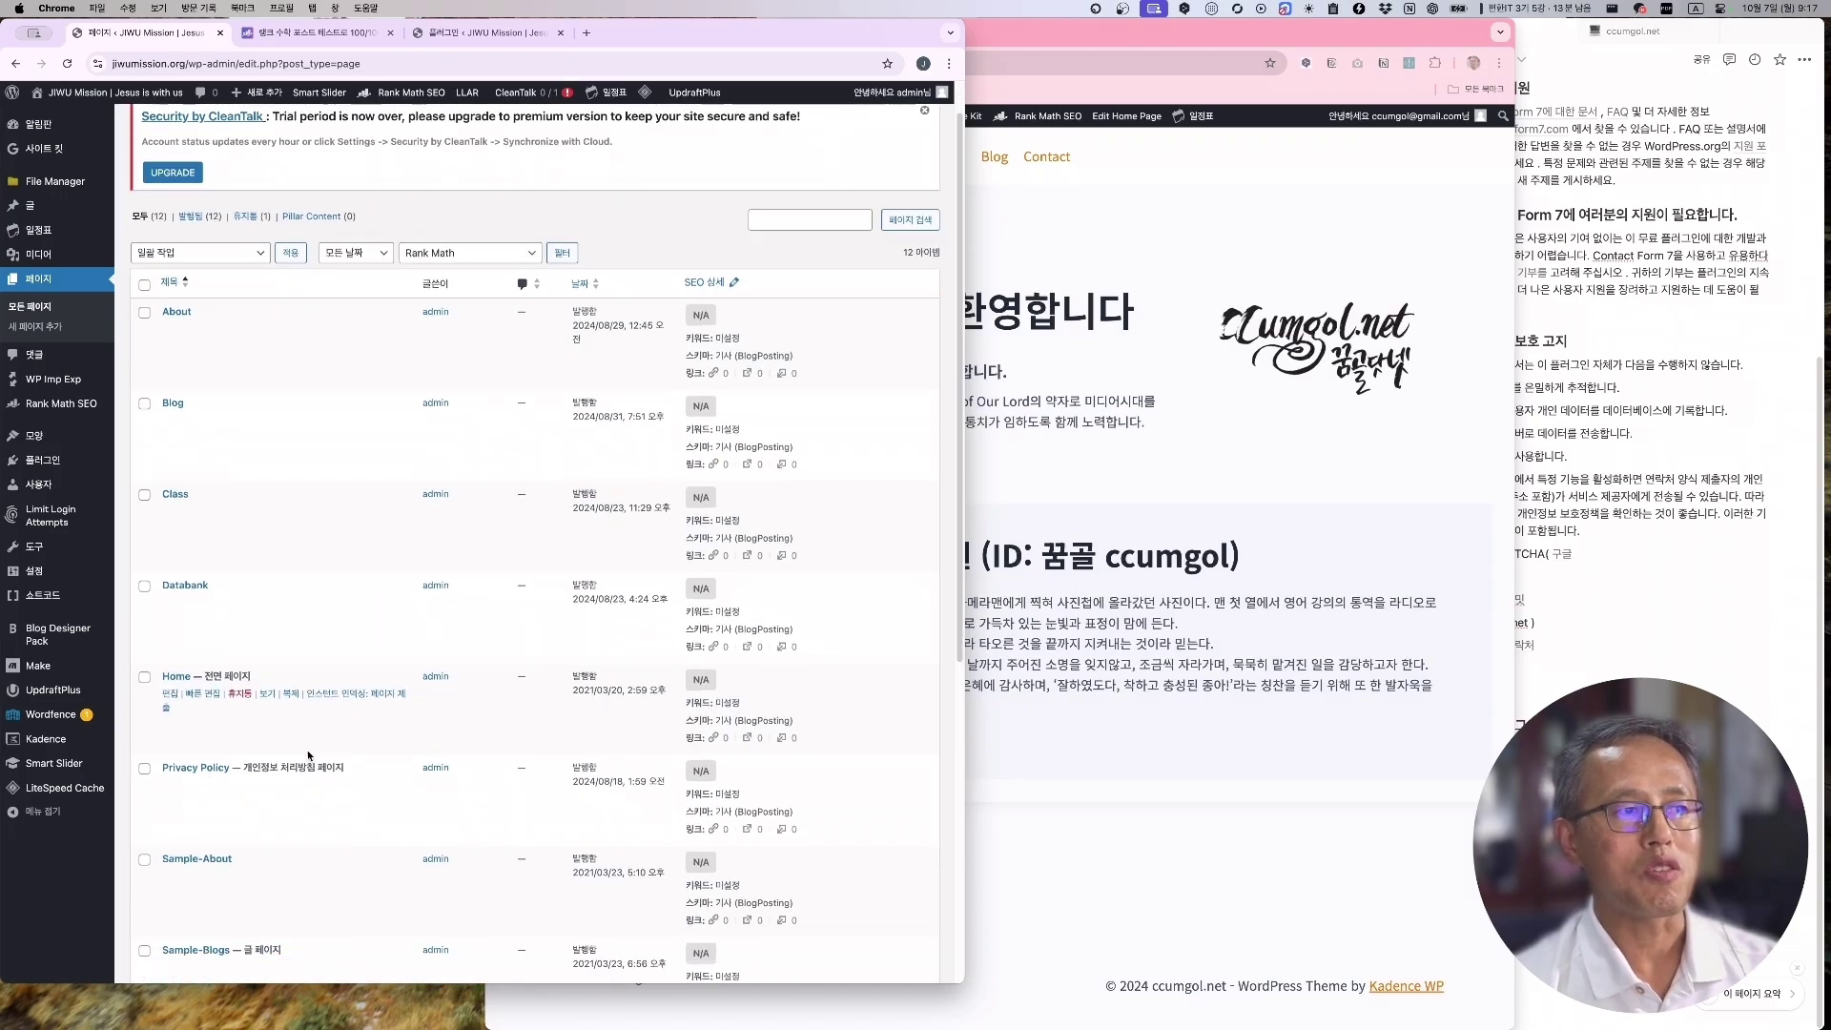
Open the theme customizer and show the site title and logo settings under Site Identity
mouse_move(33, 438)
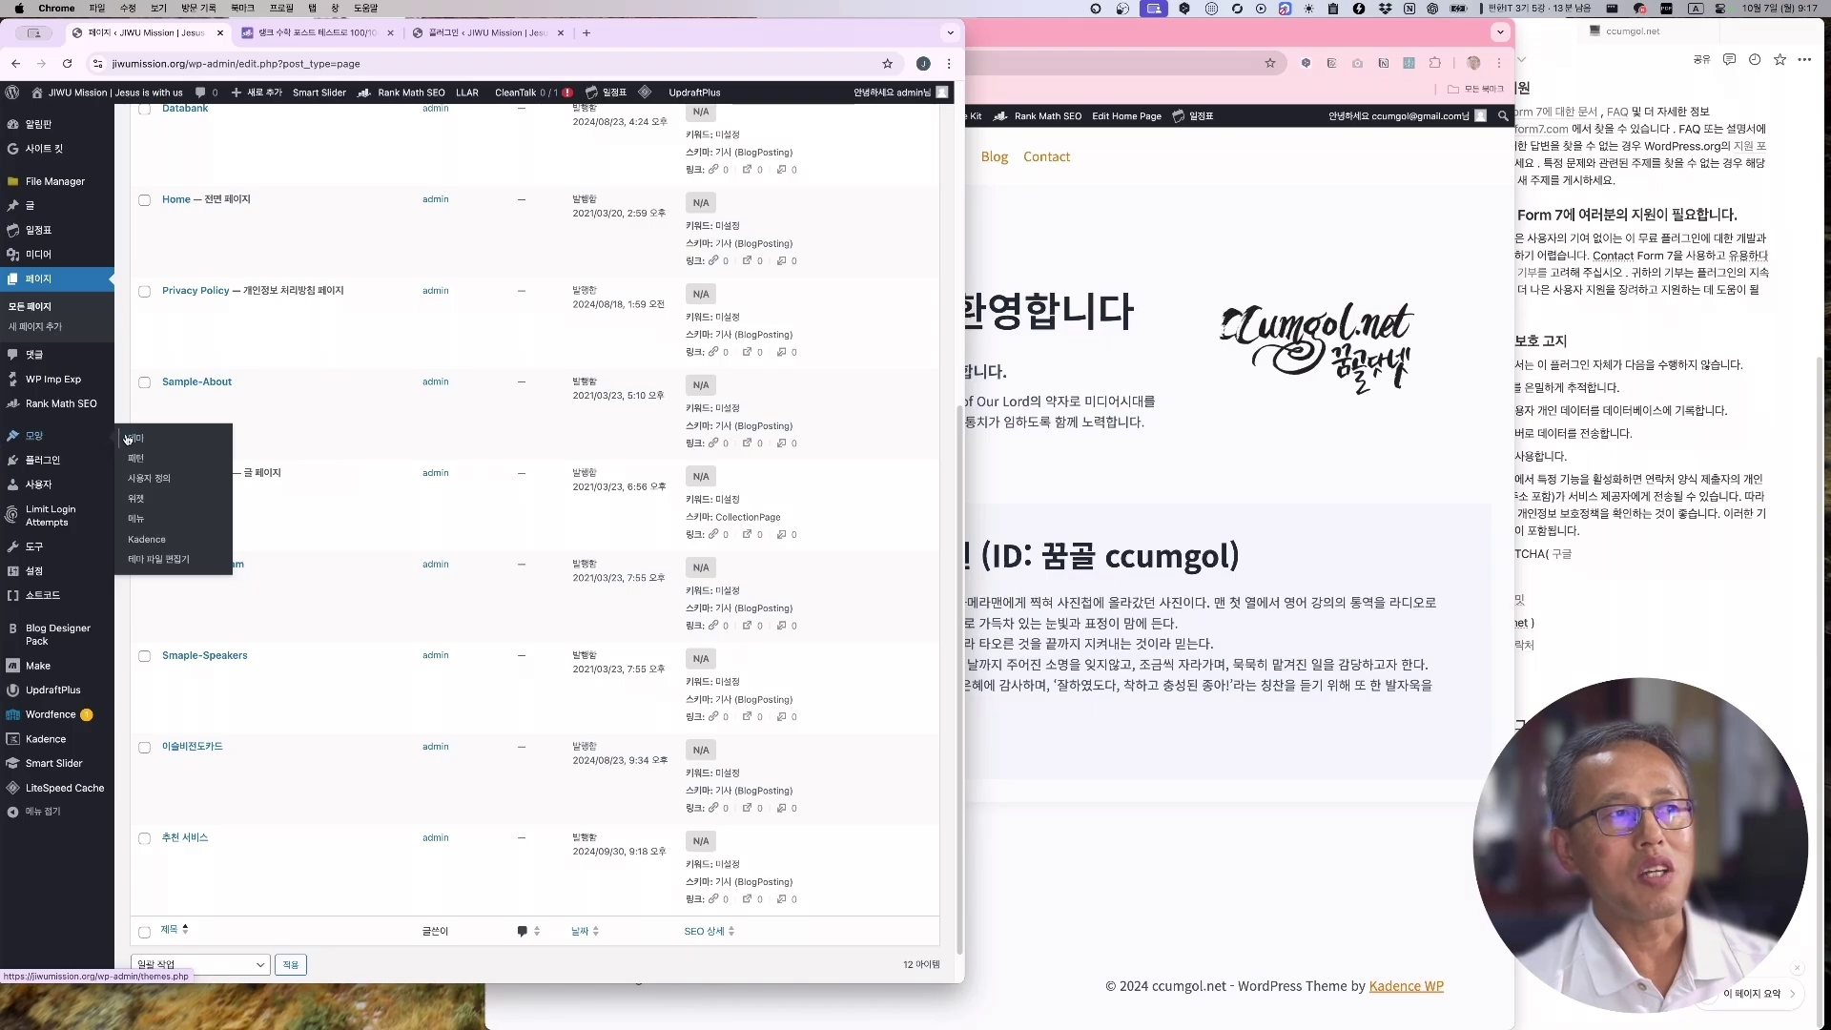
click(159, 480)
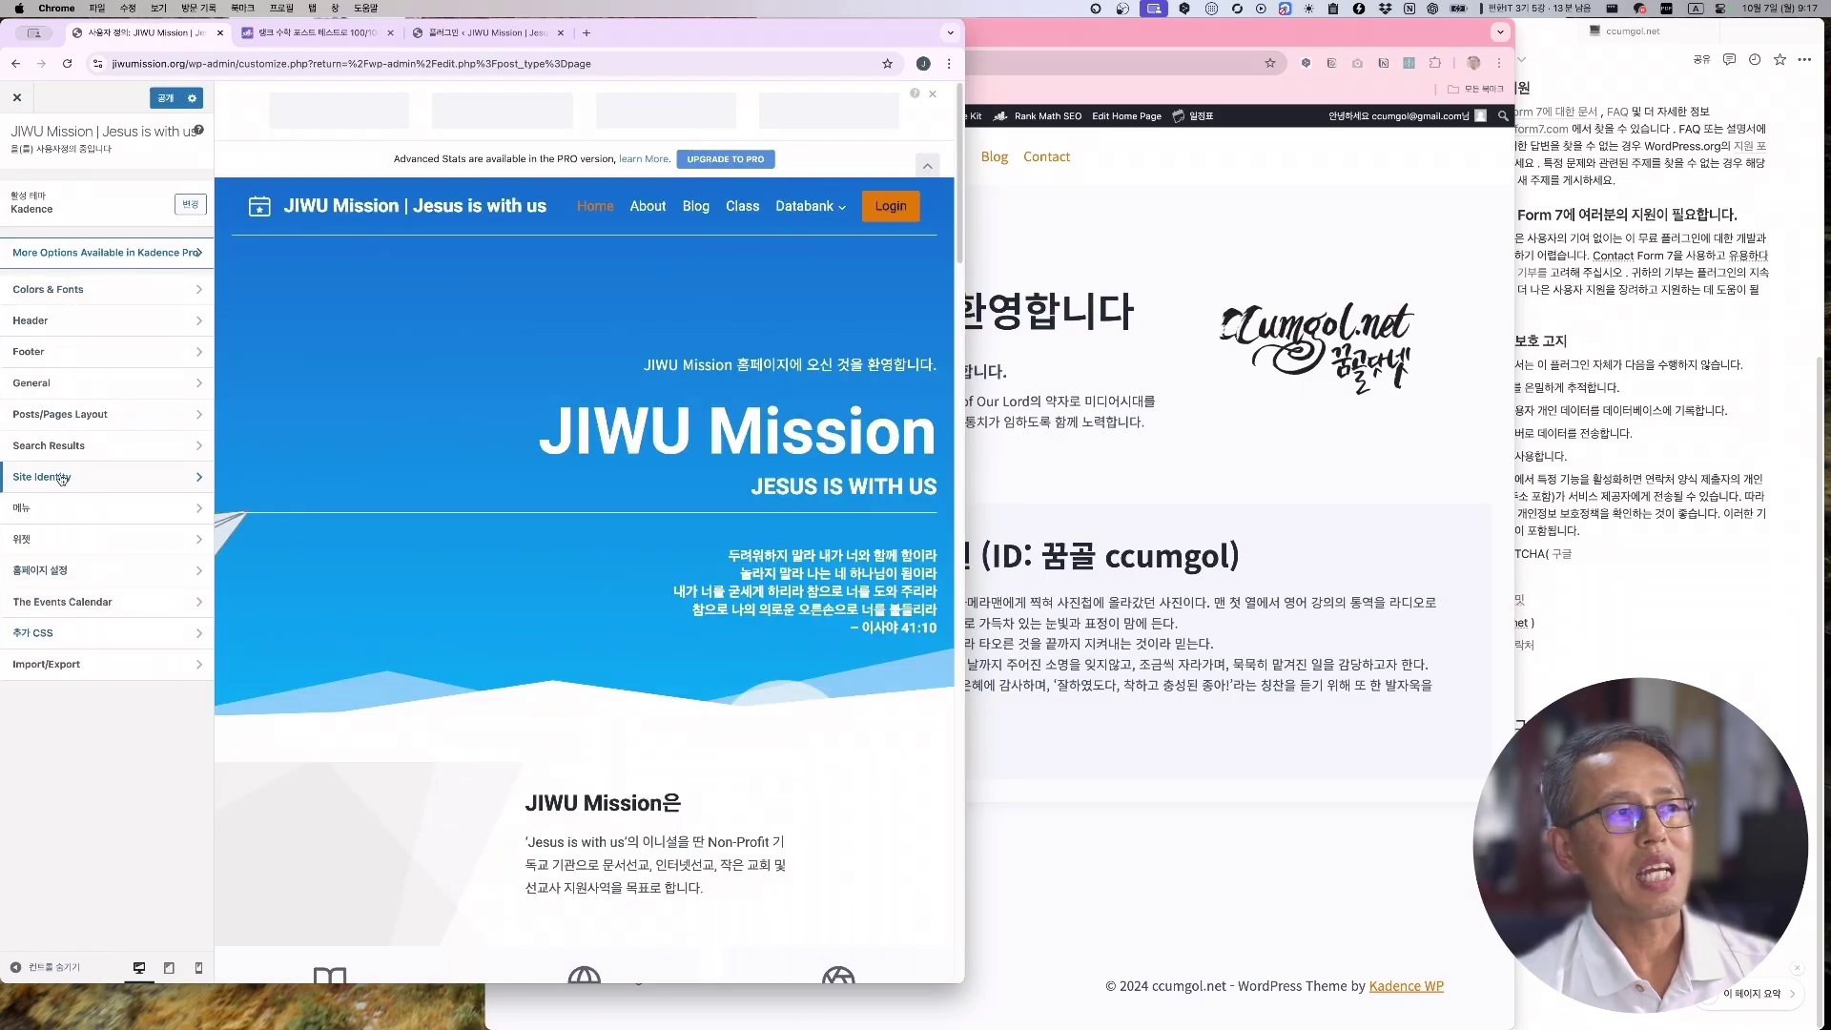
click(97, 480)
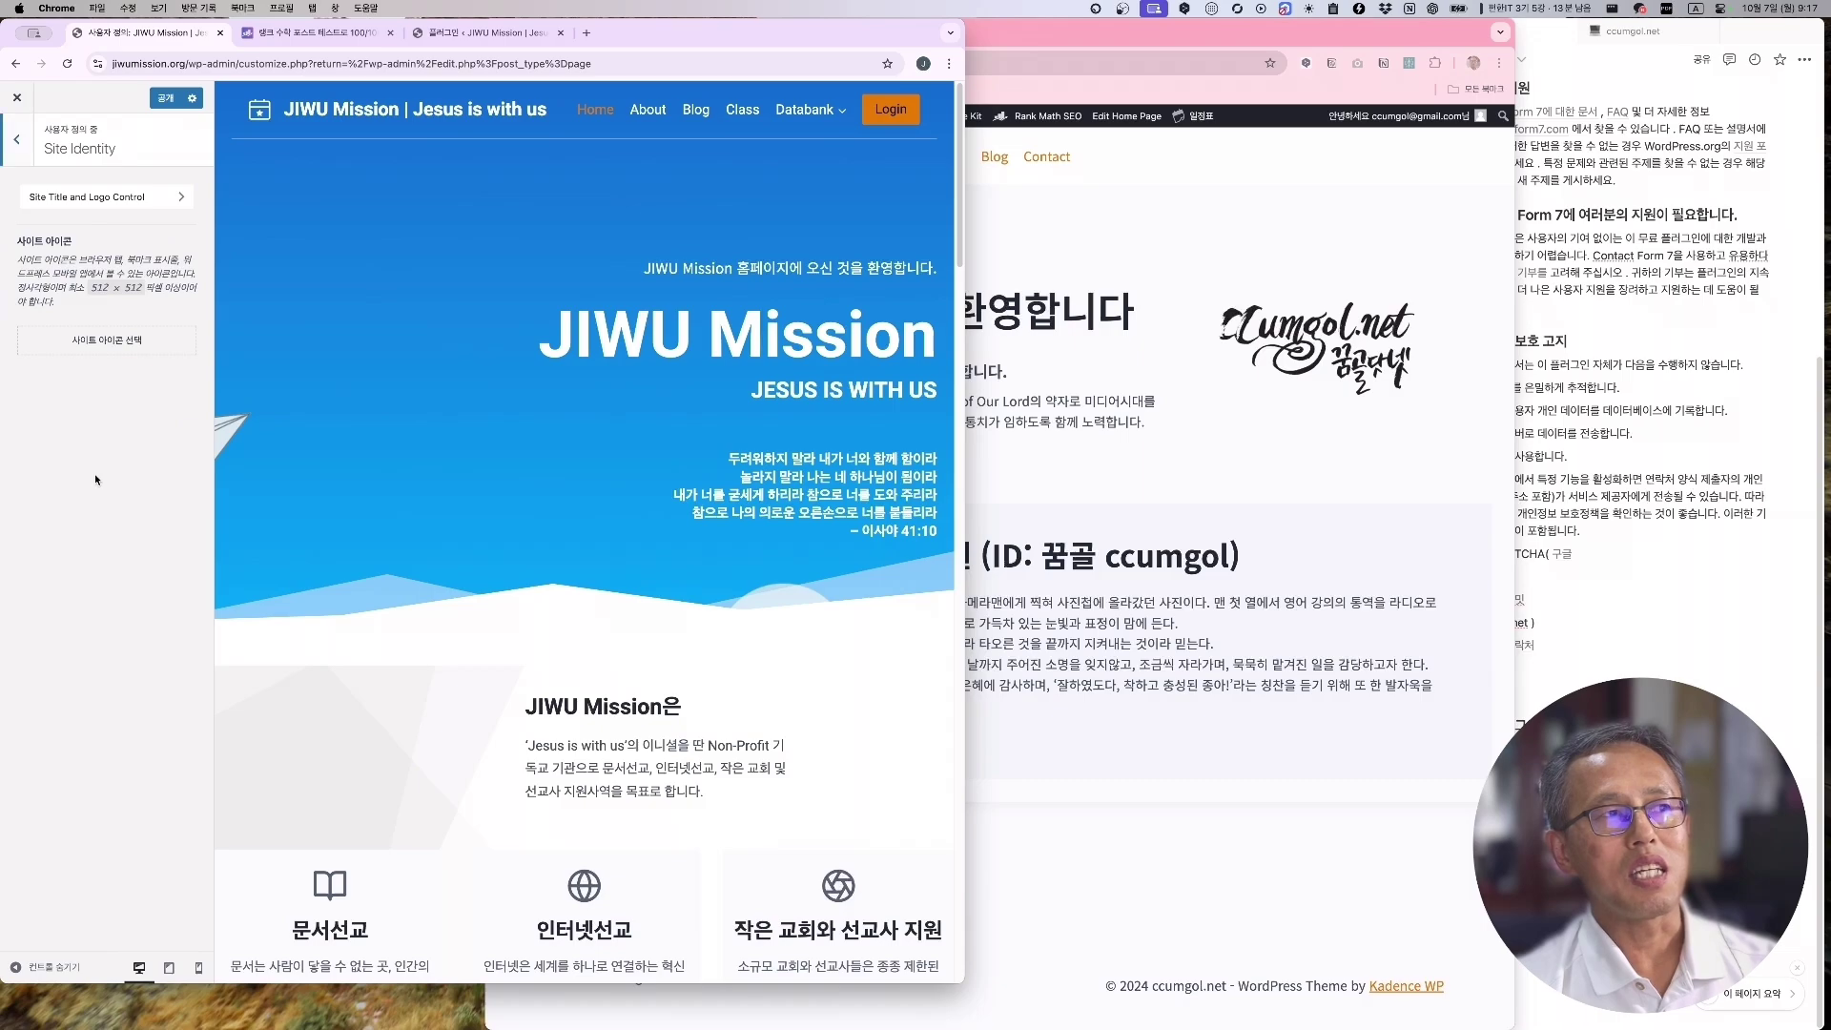
click(112, 200)
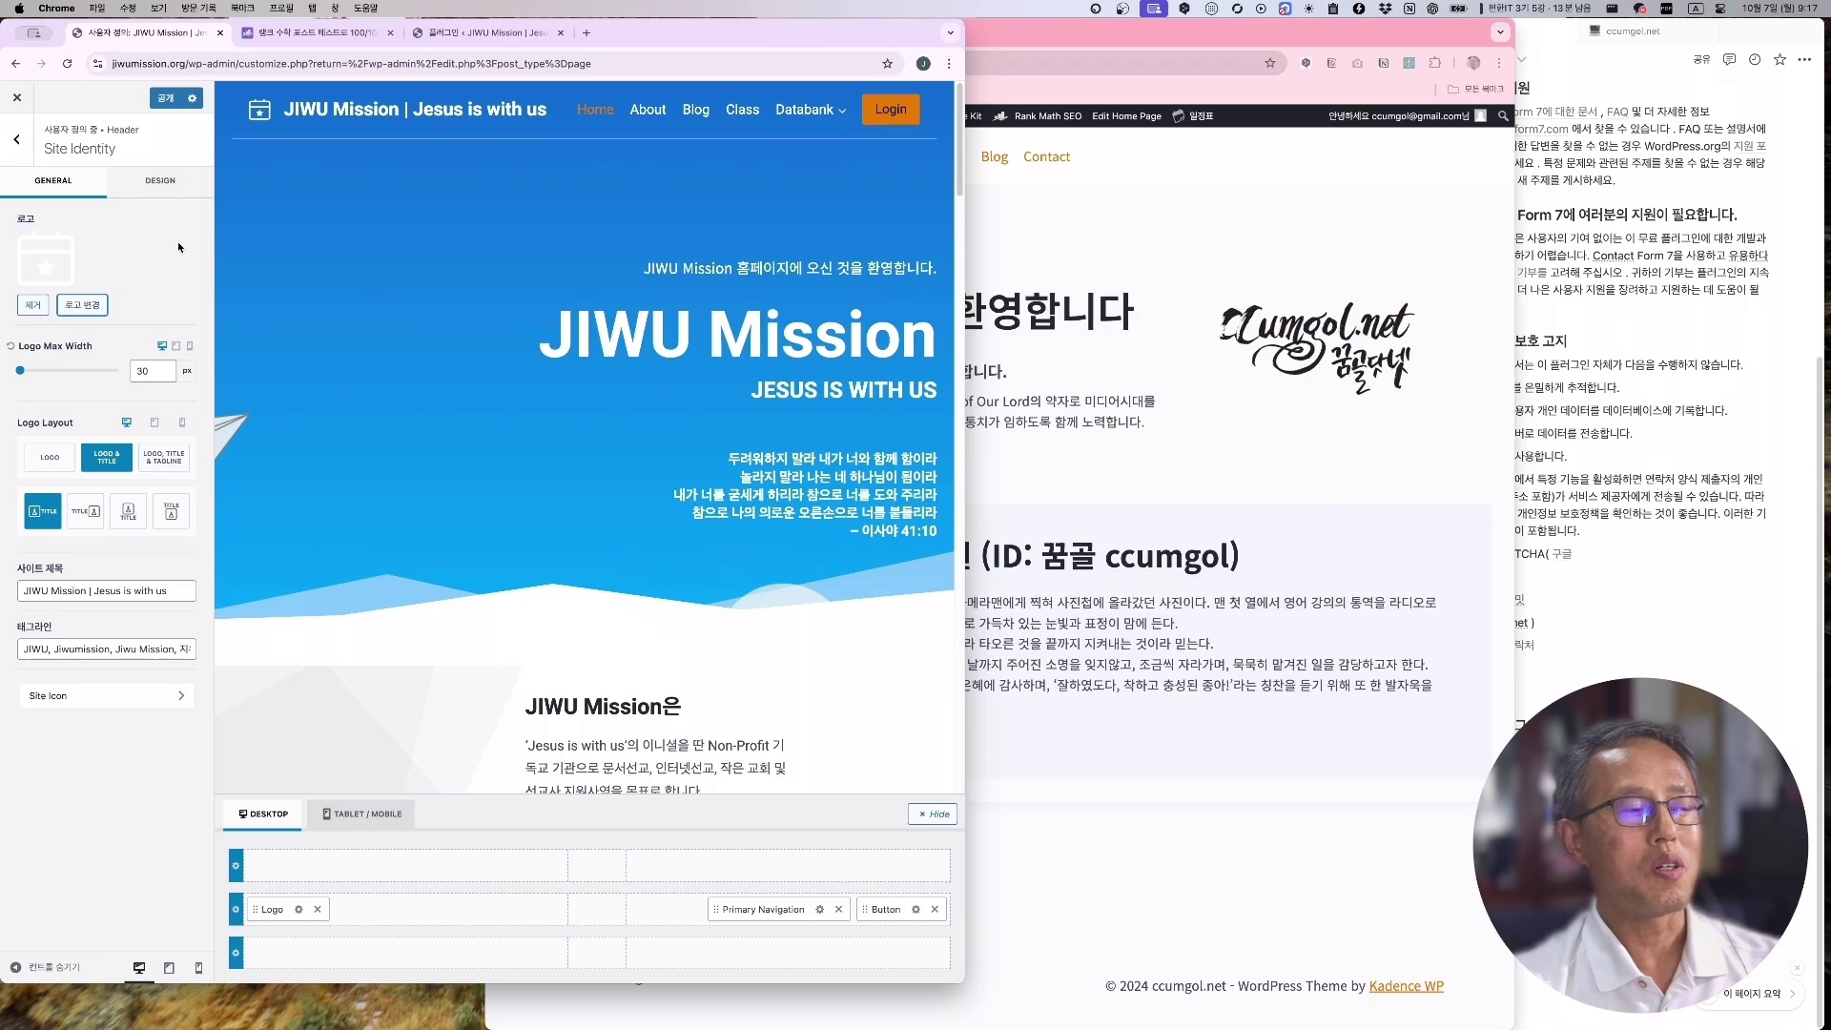
Leave the Site Identity settings and show the Primary Nav menu's structure in the customizer
key(Escape)
click(133, 511)
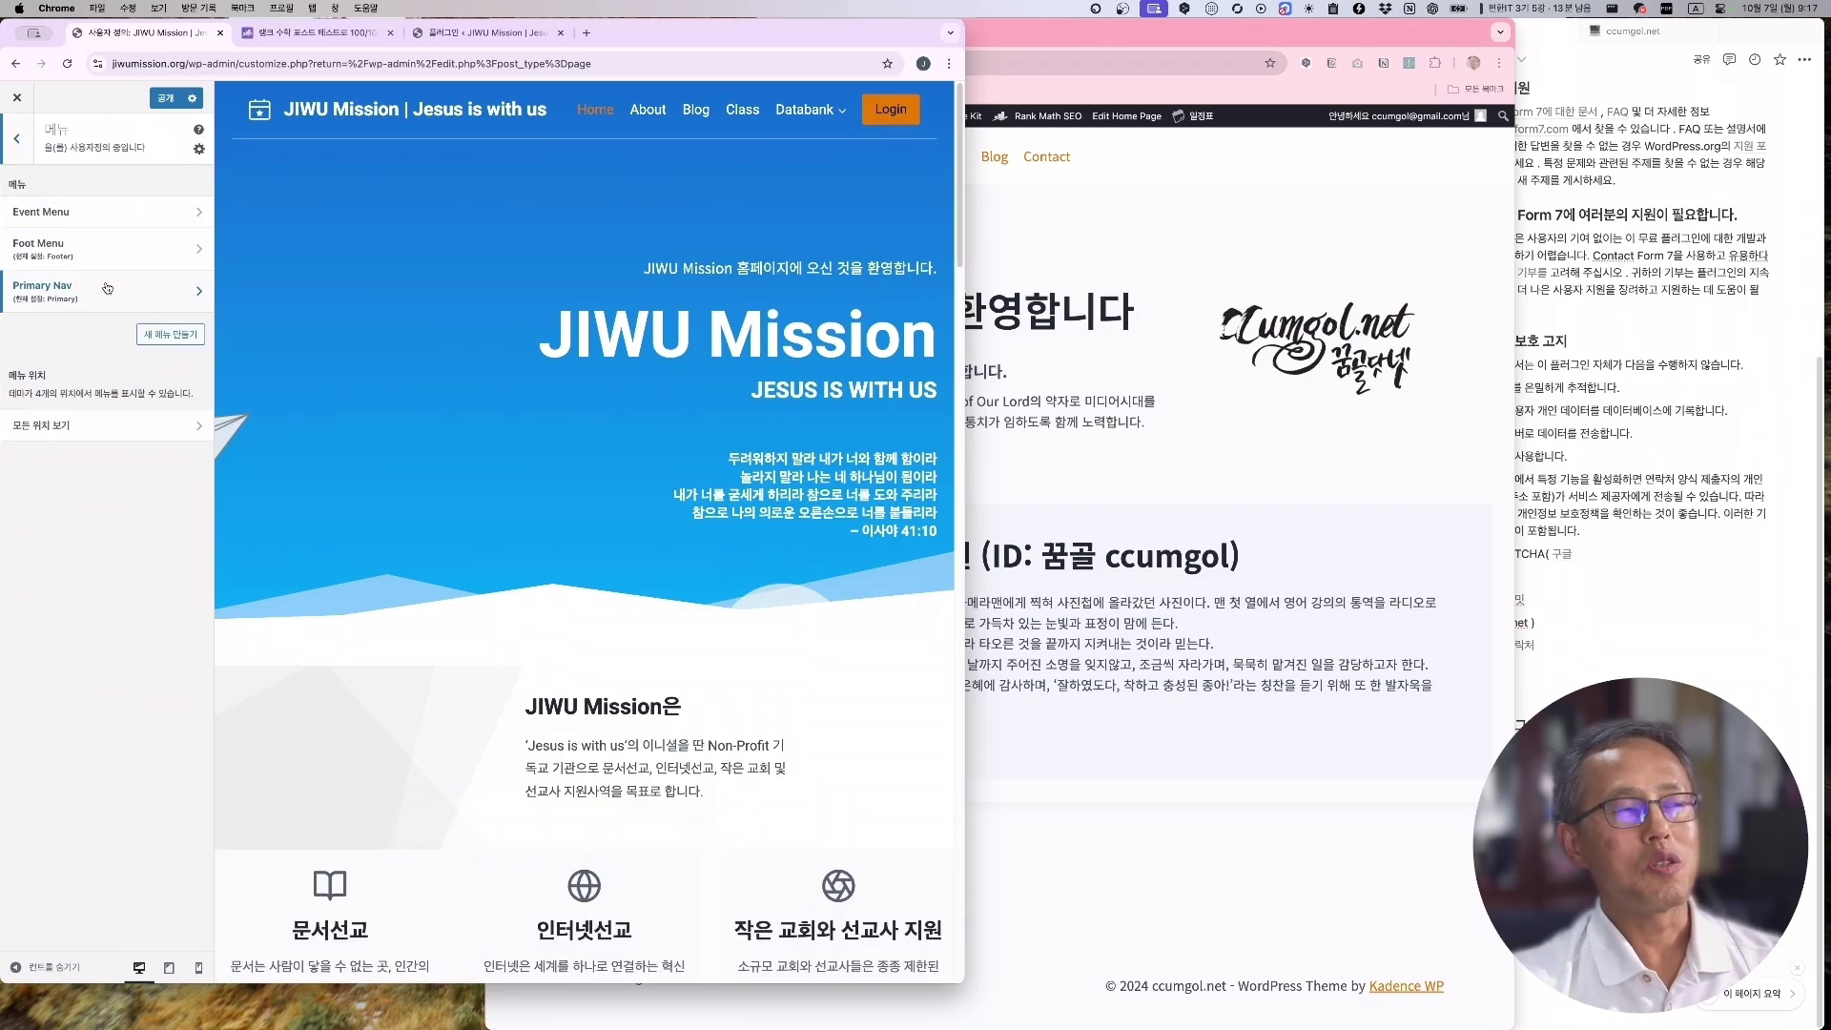
click(159, 295)
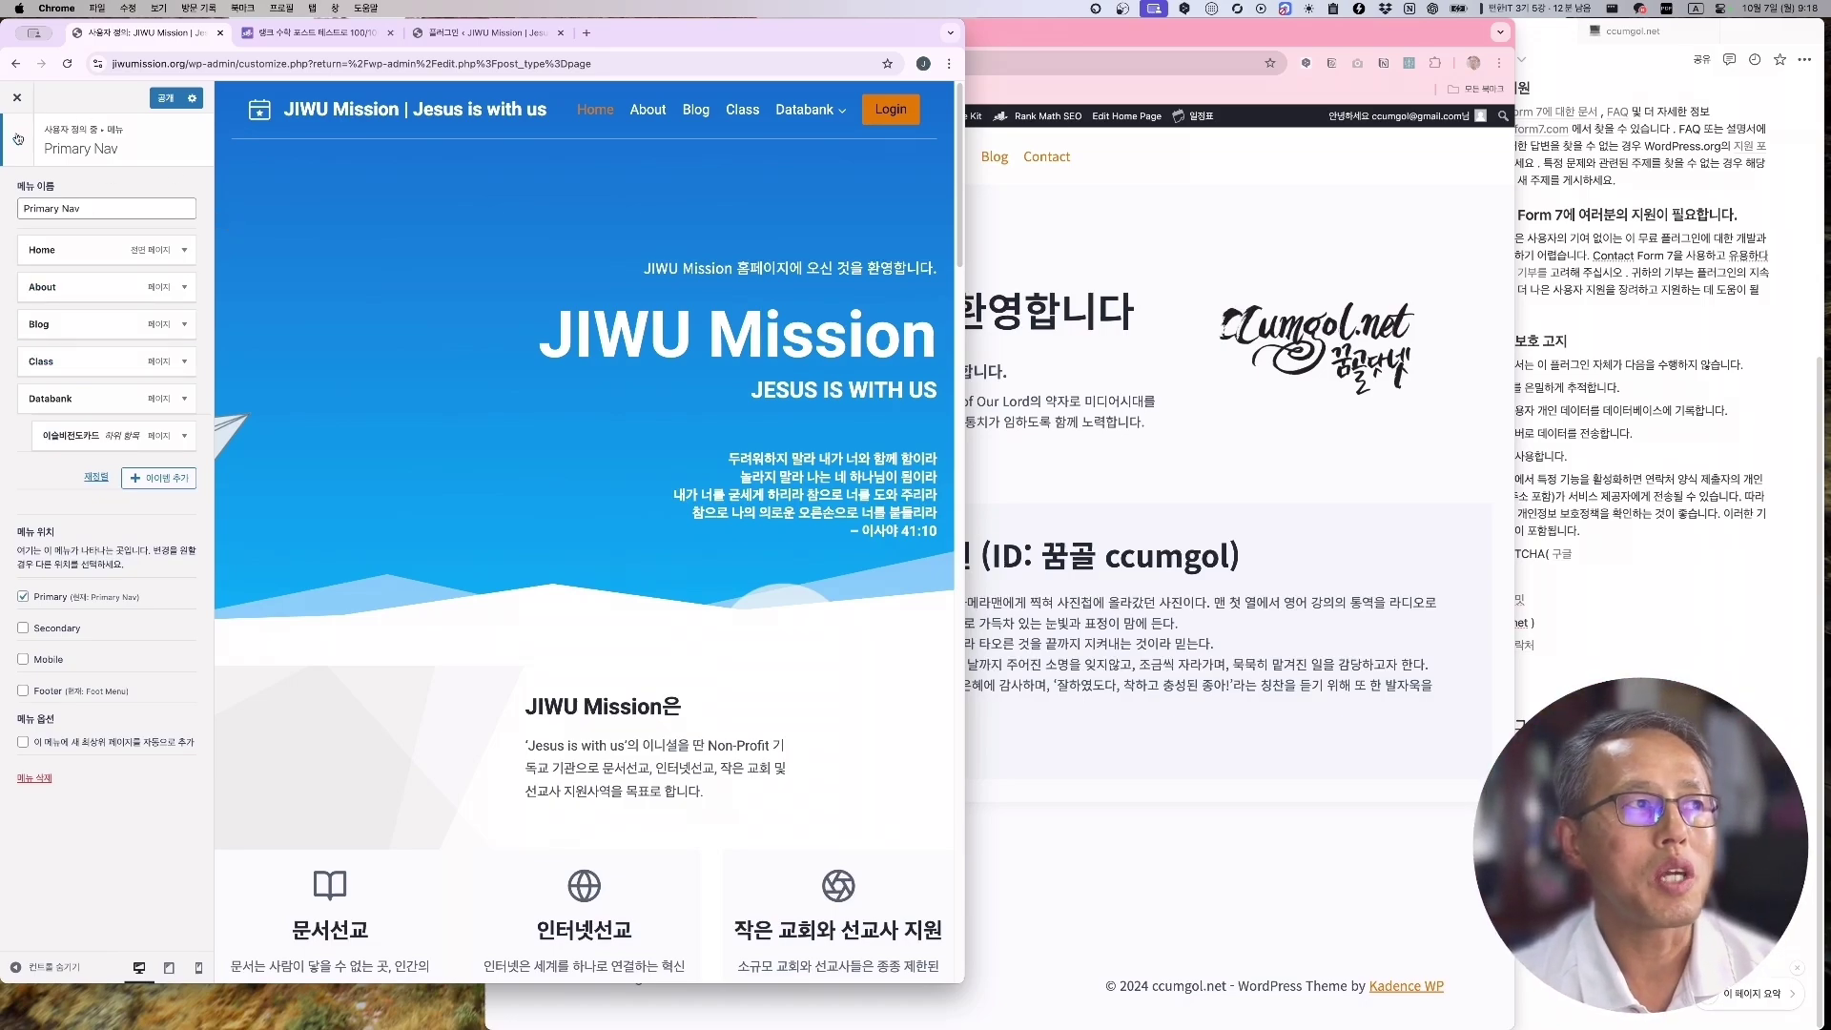
Close the customizer, open the admin menu editor and view which menus can be chosen for editing
click(17, 98)
key(Return)
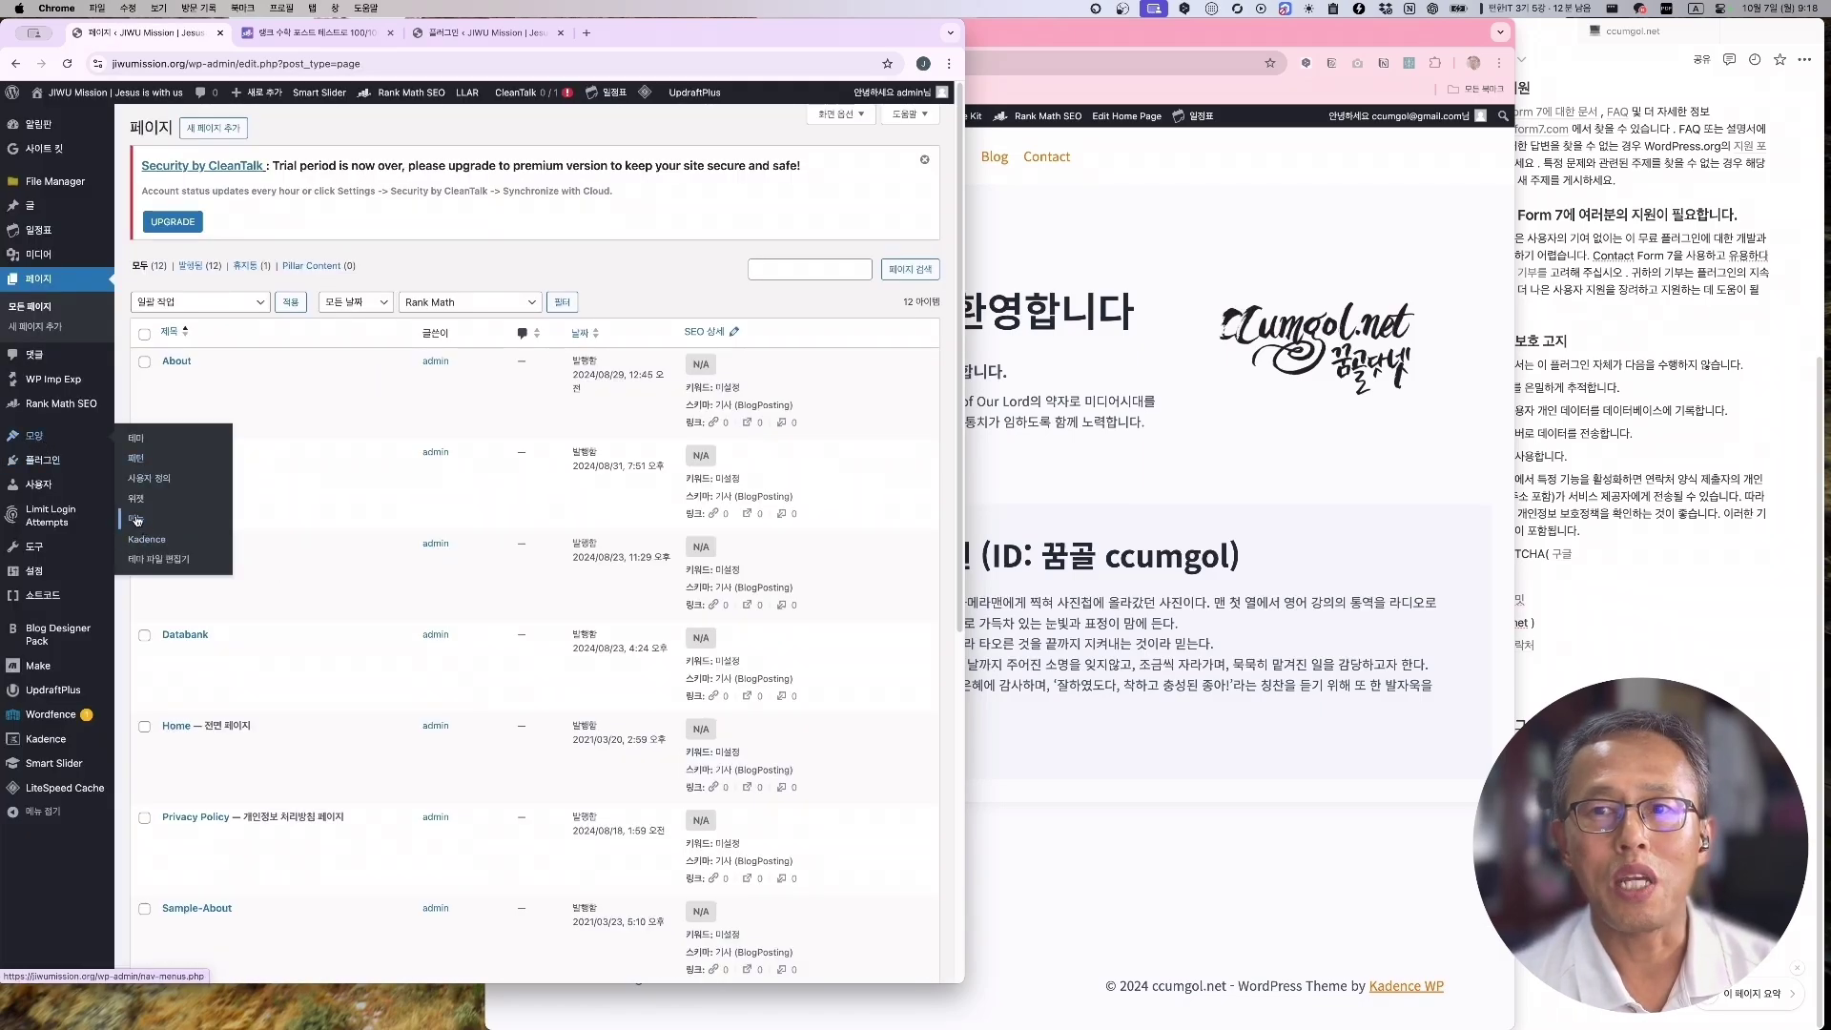
click(136, 520)
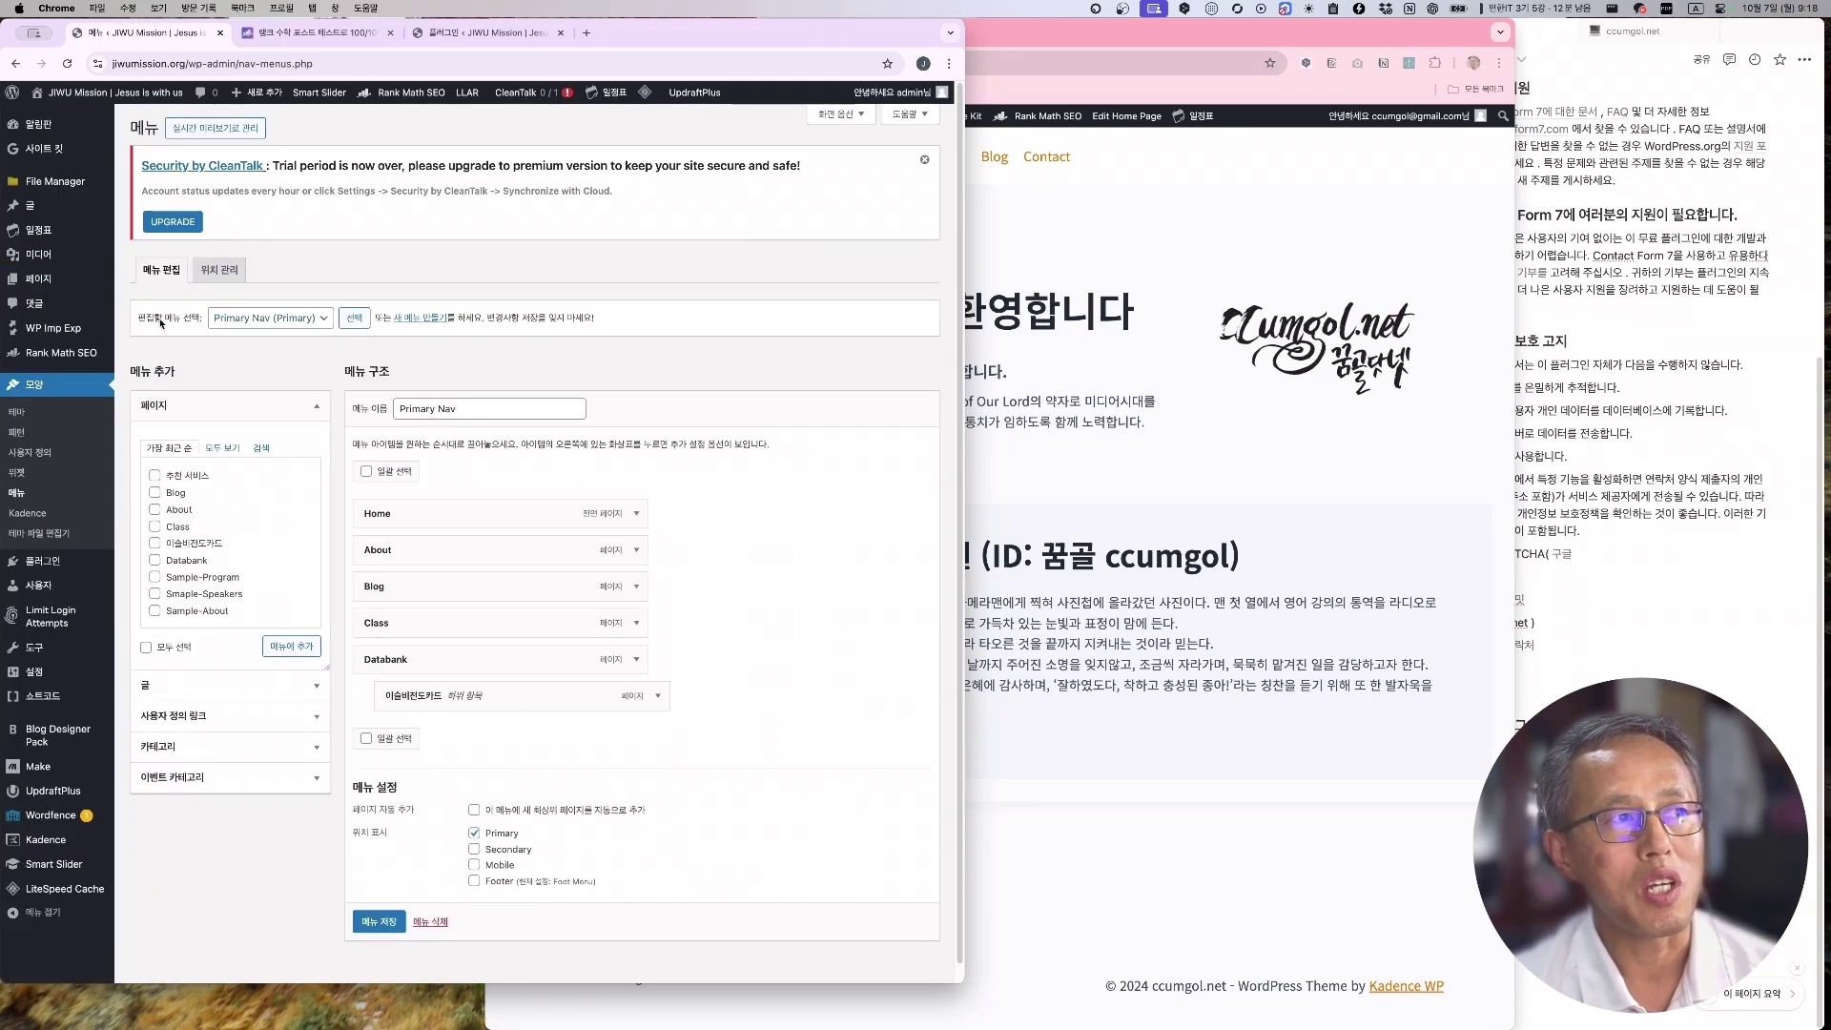
click(246, 321)
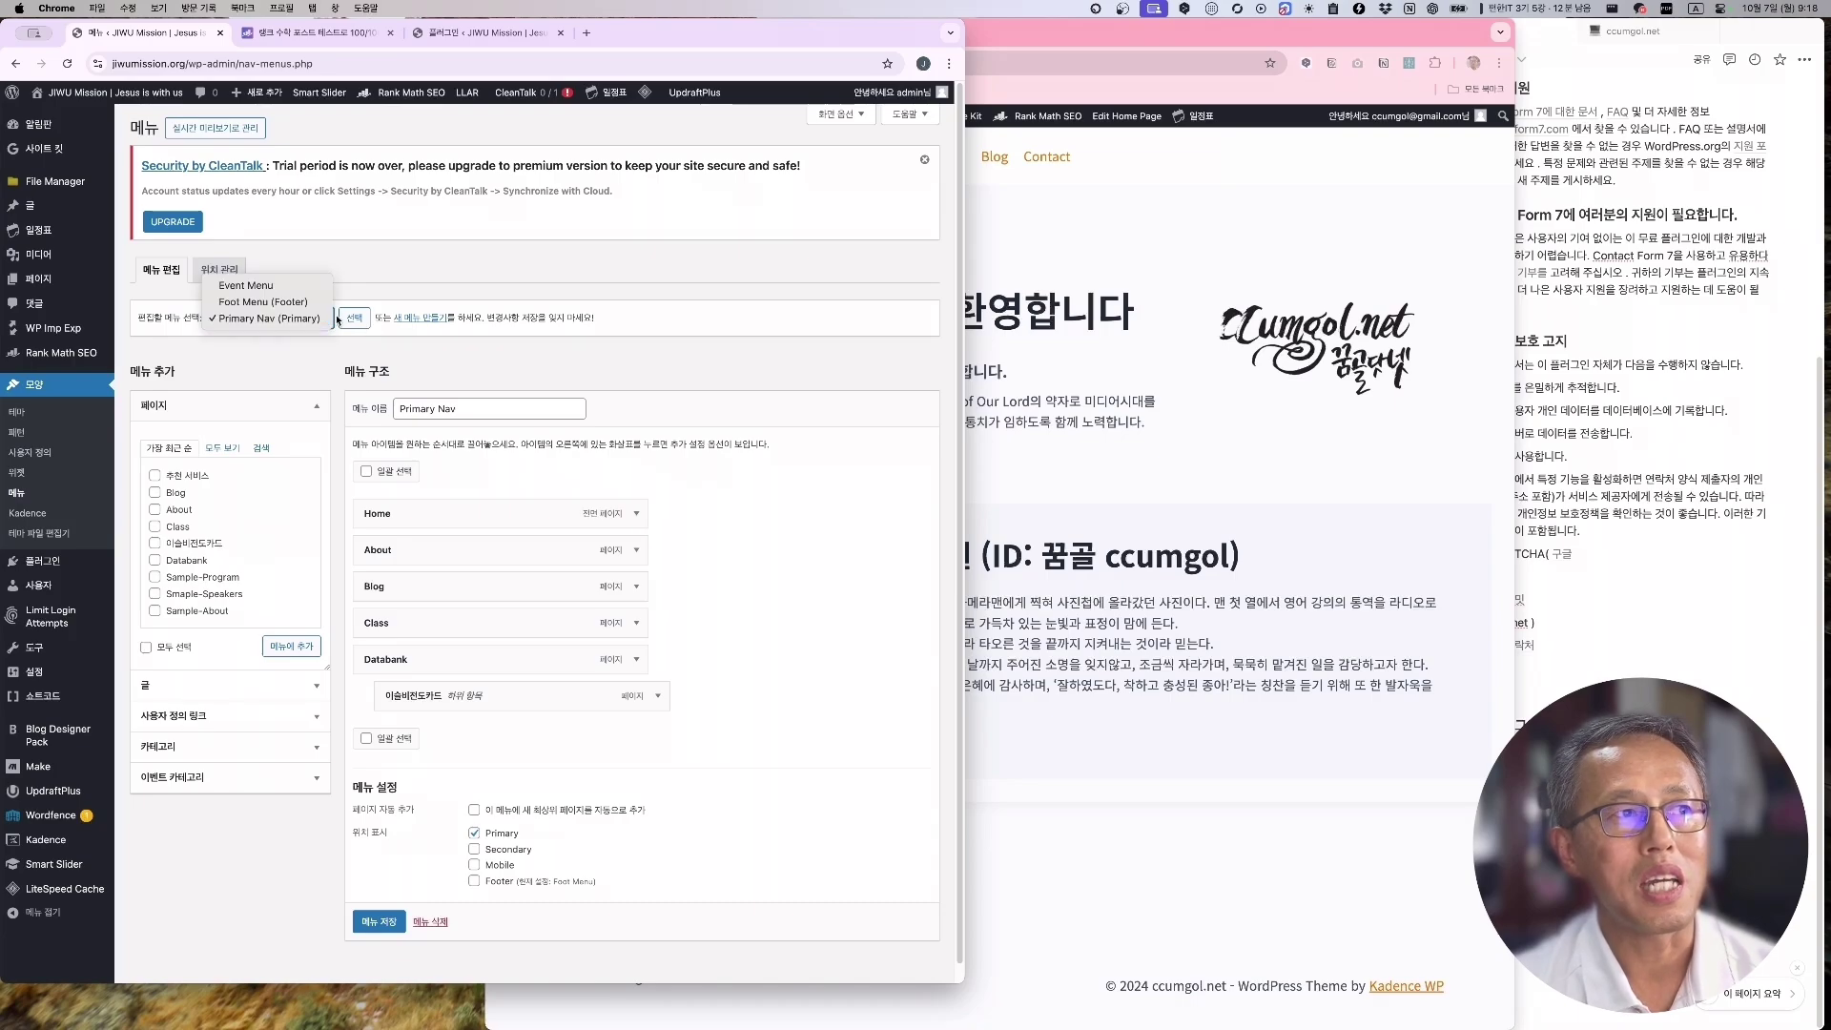
click(427, 289)
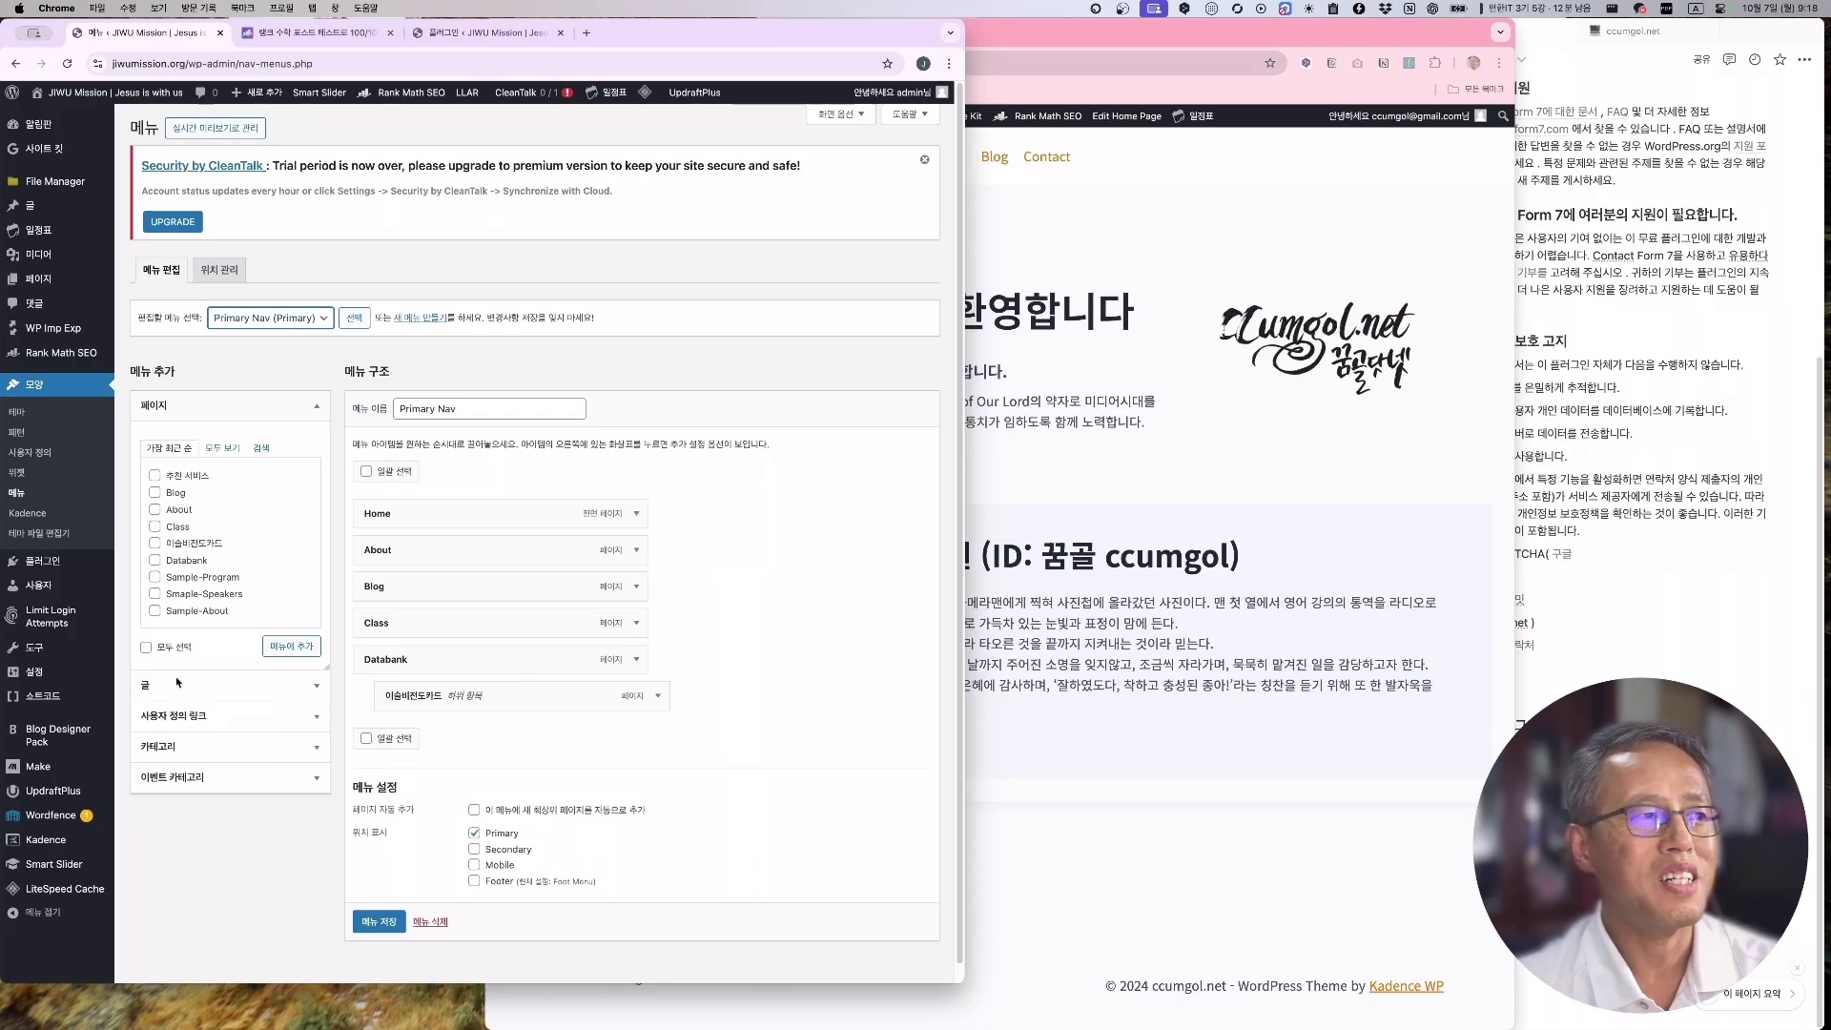
Open the Home page from the page list for editing and look through the available blocks
click(122, 299)
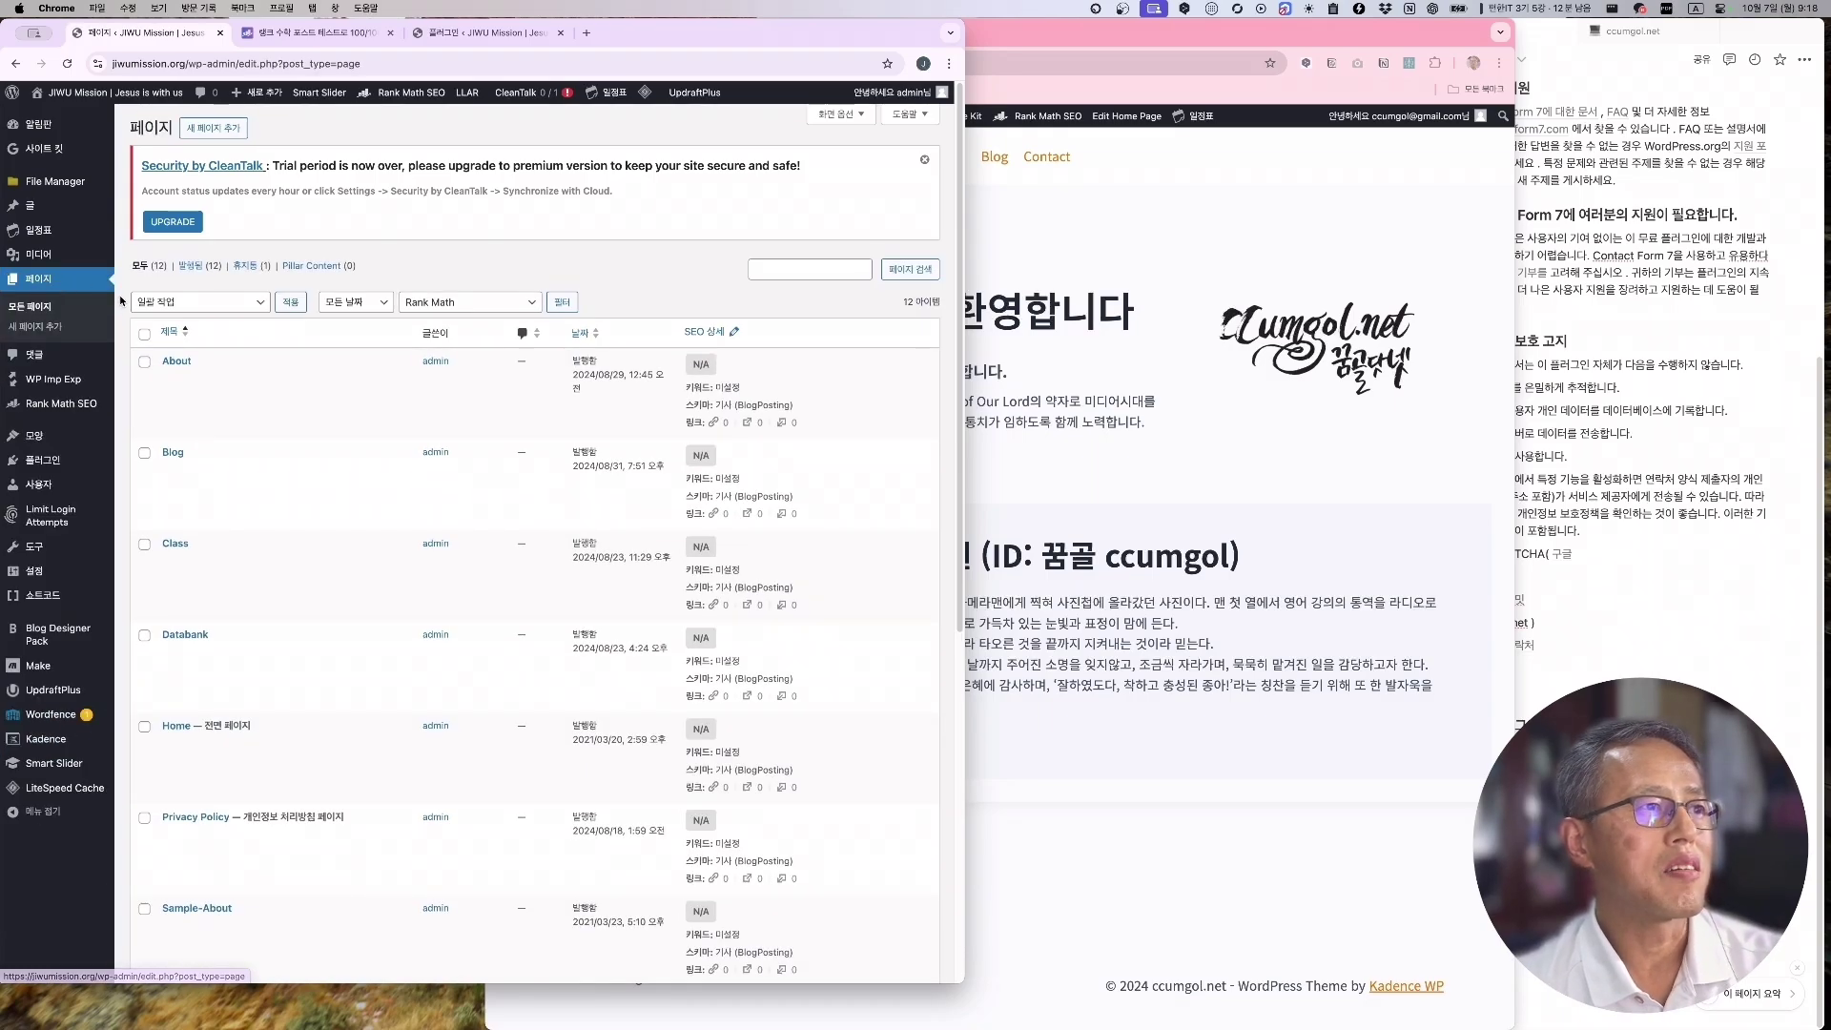
scroll(364, 701, down, 5)
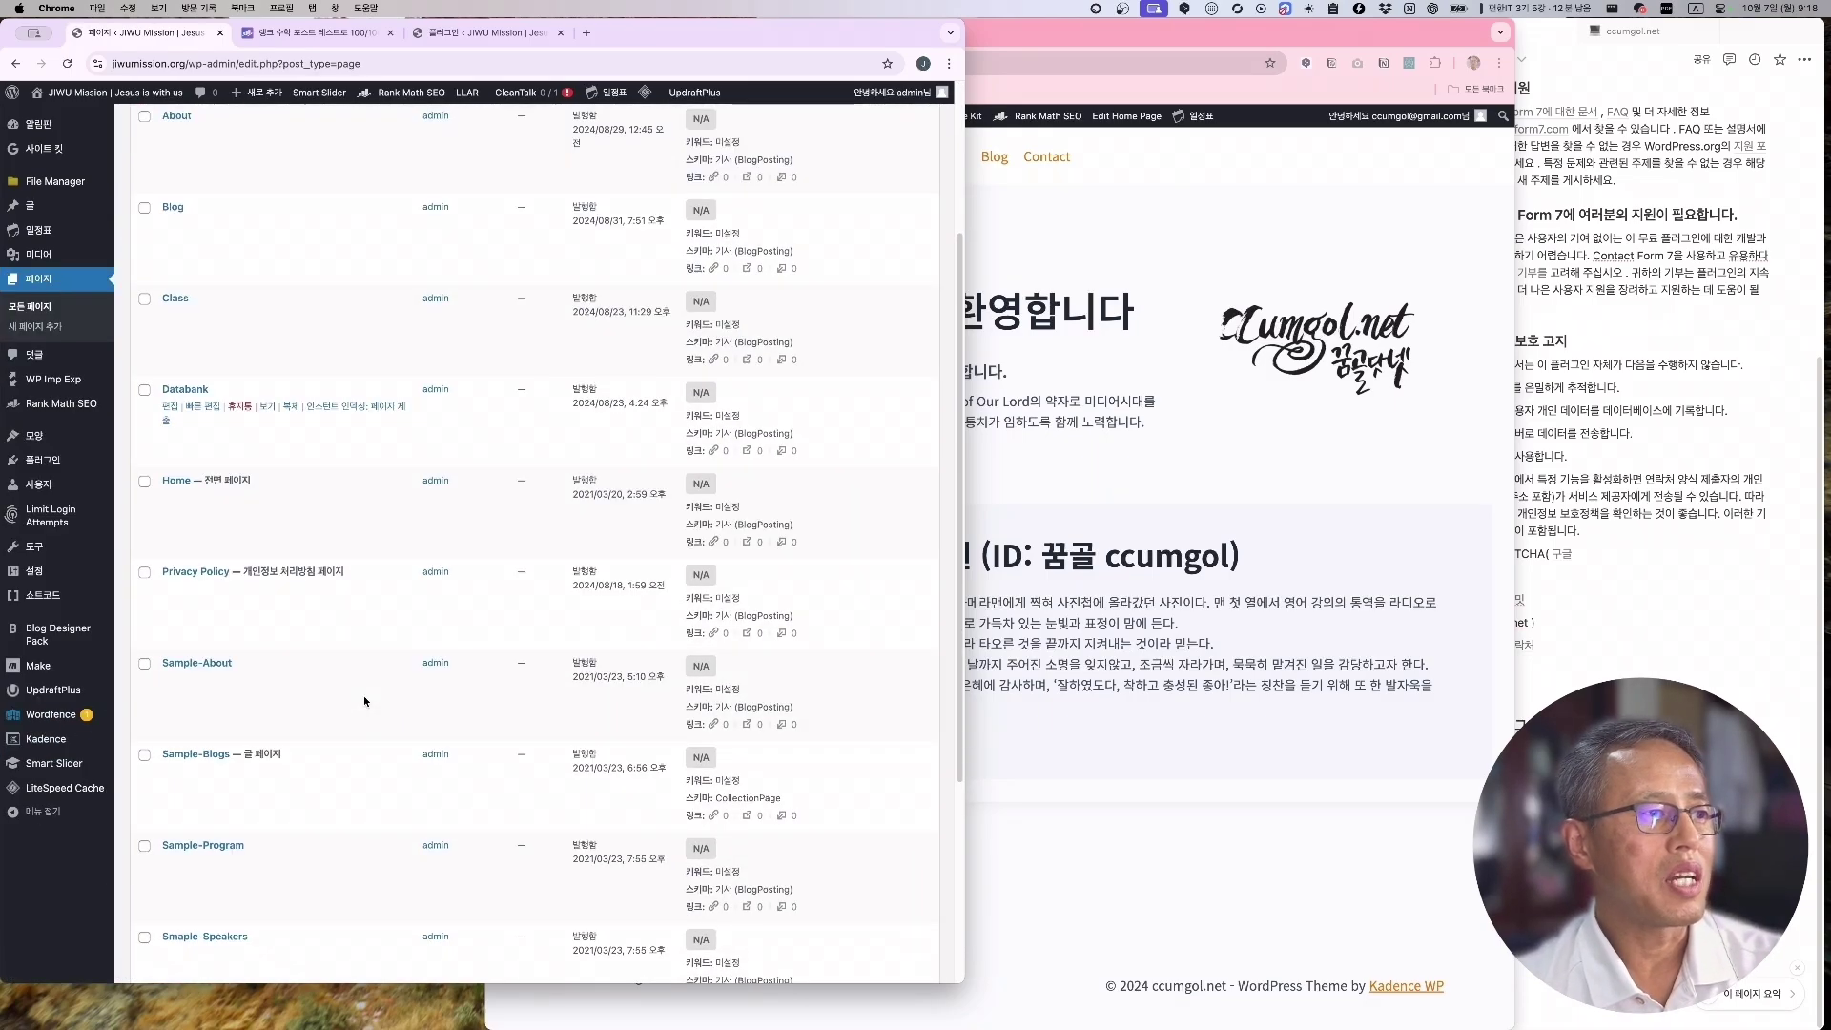
click(177, 480)
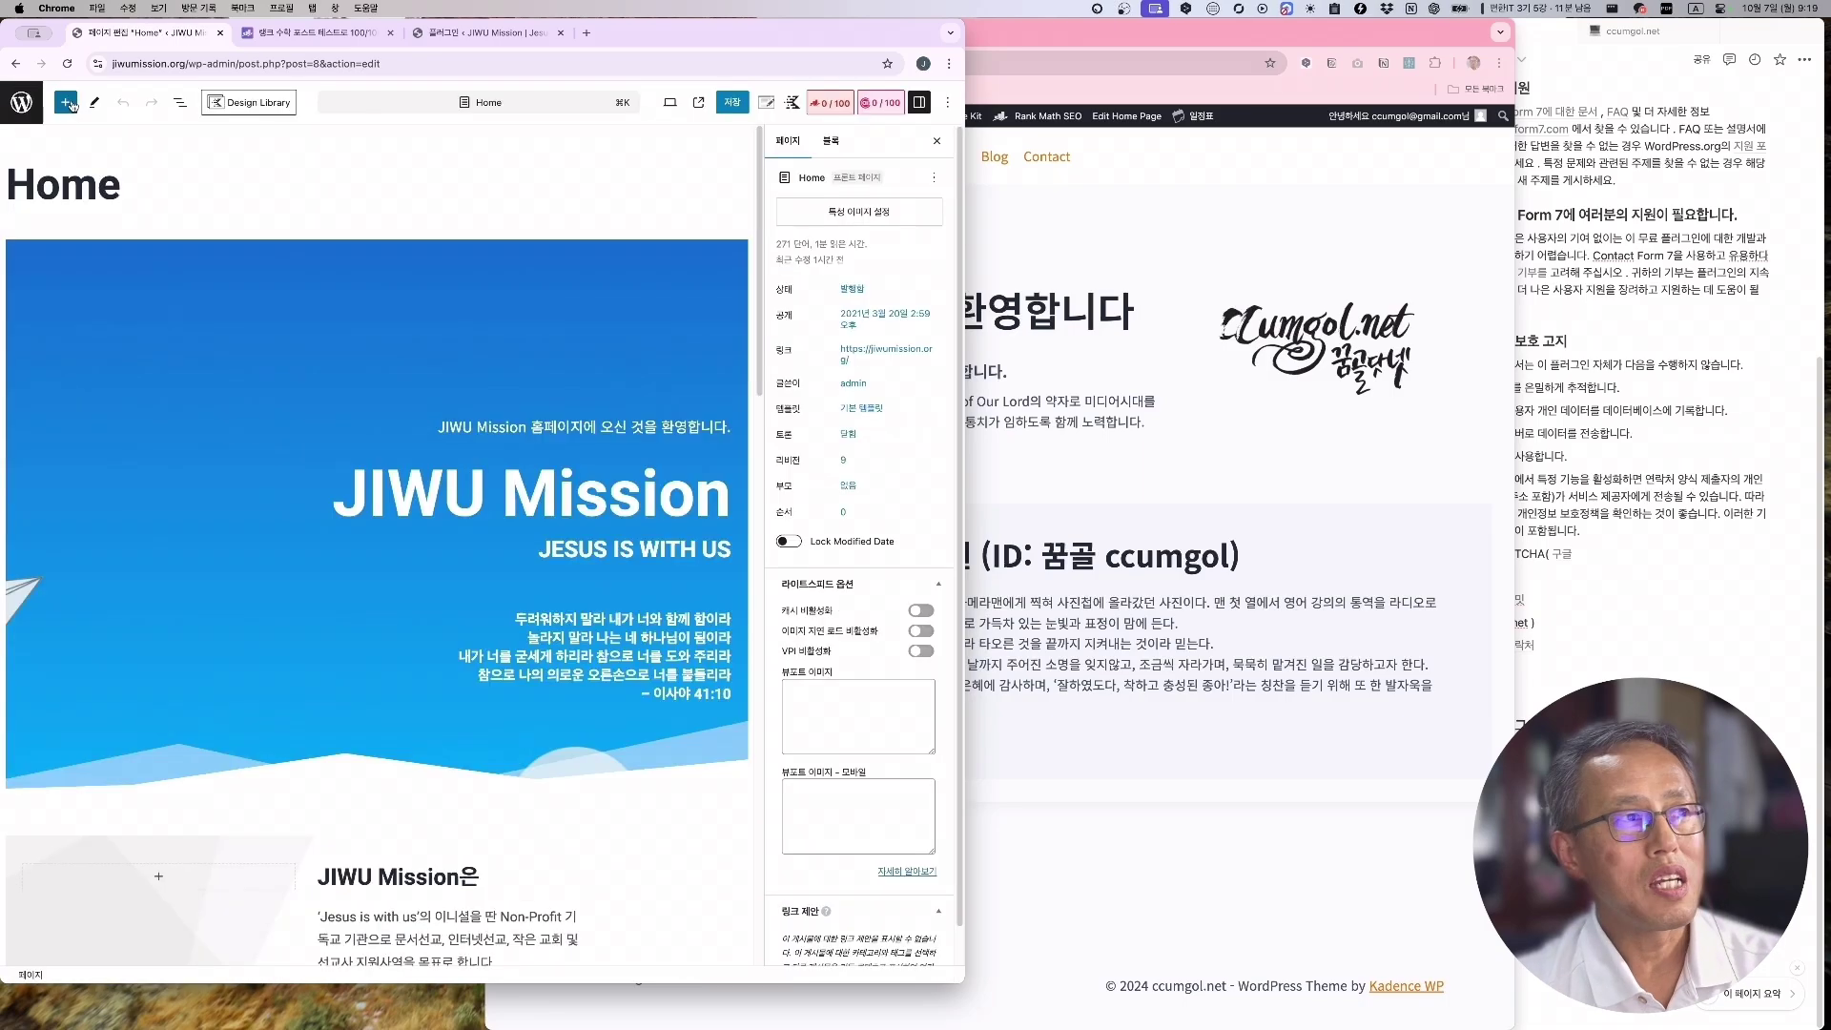
click(67, 102)
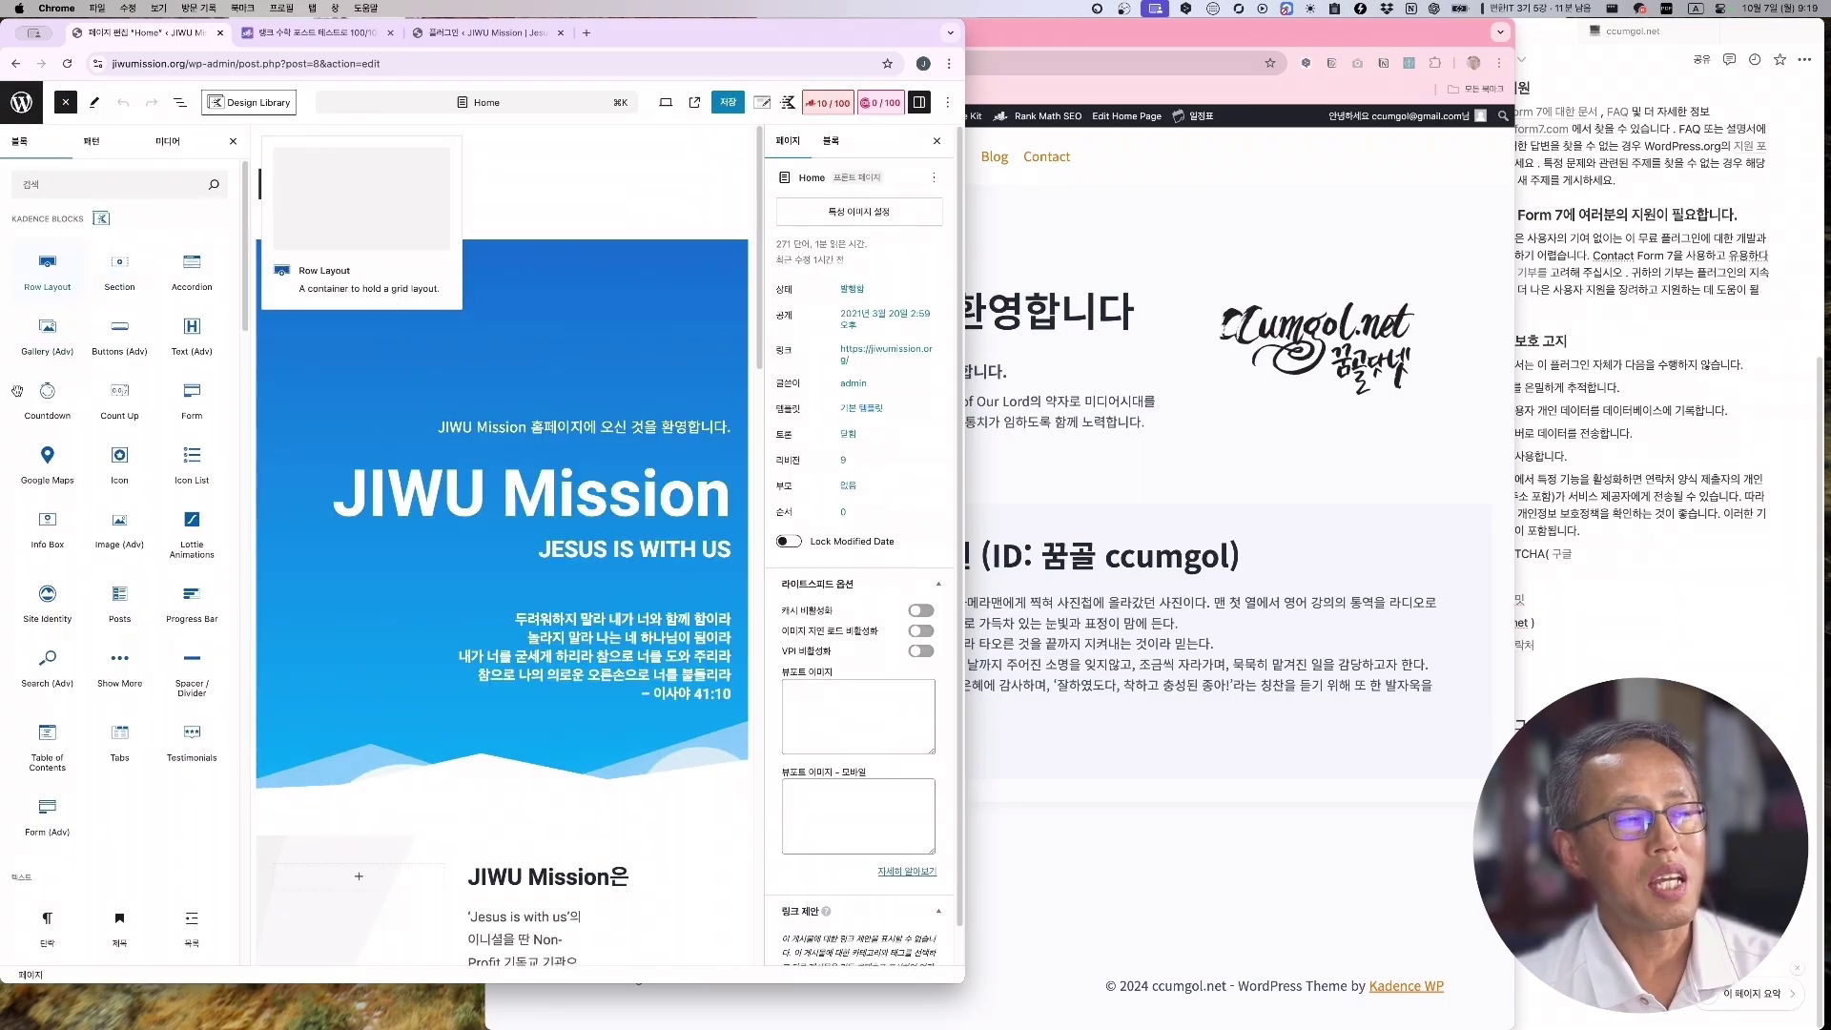
scroll(96, 477, down, 8)
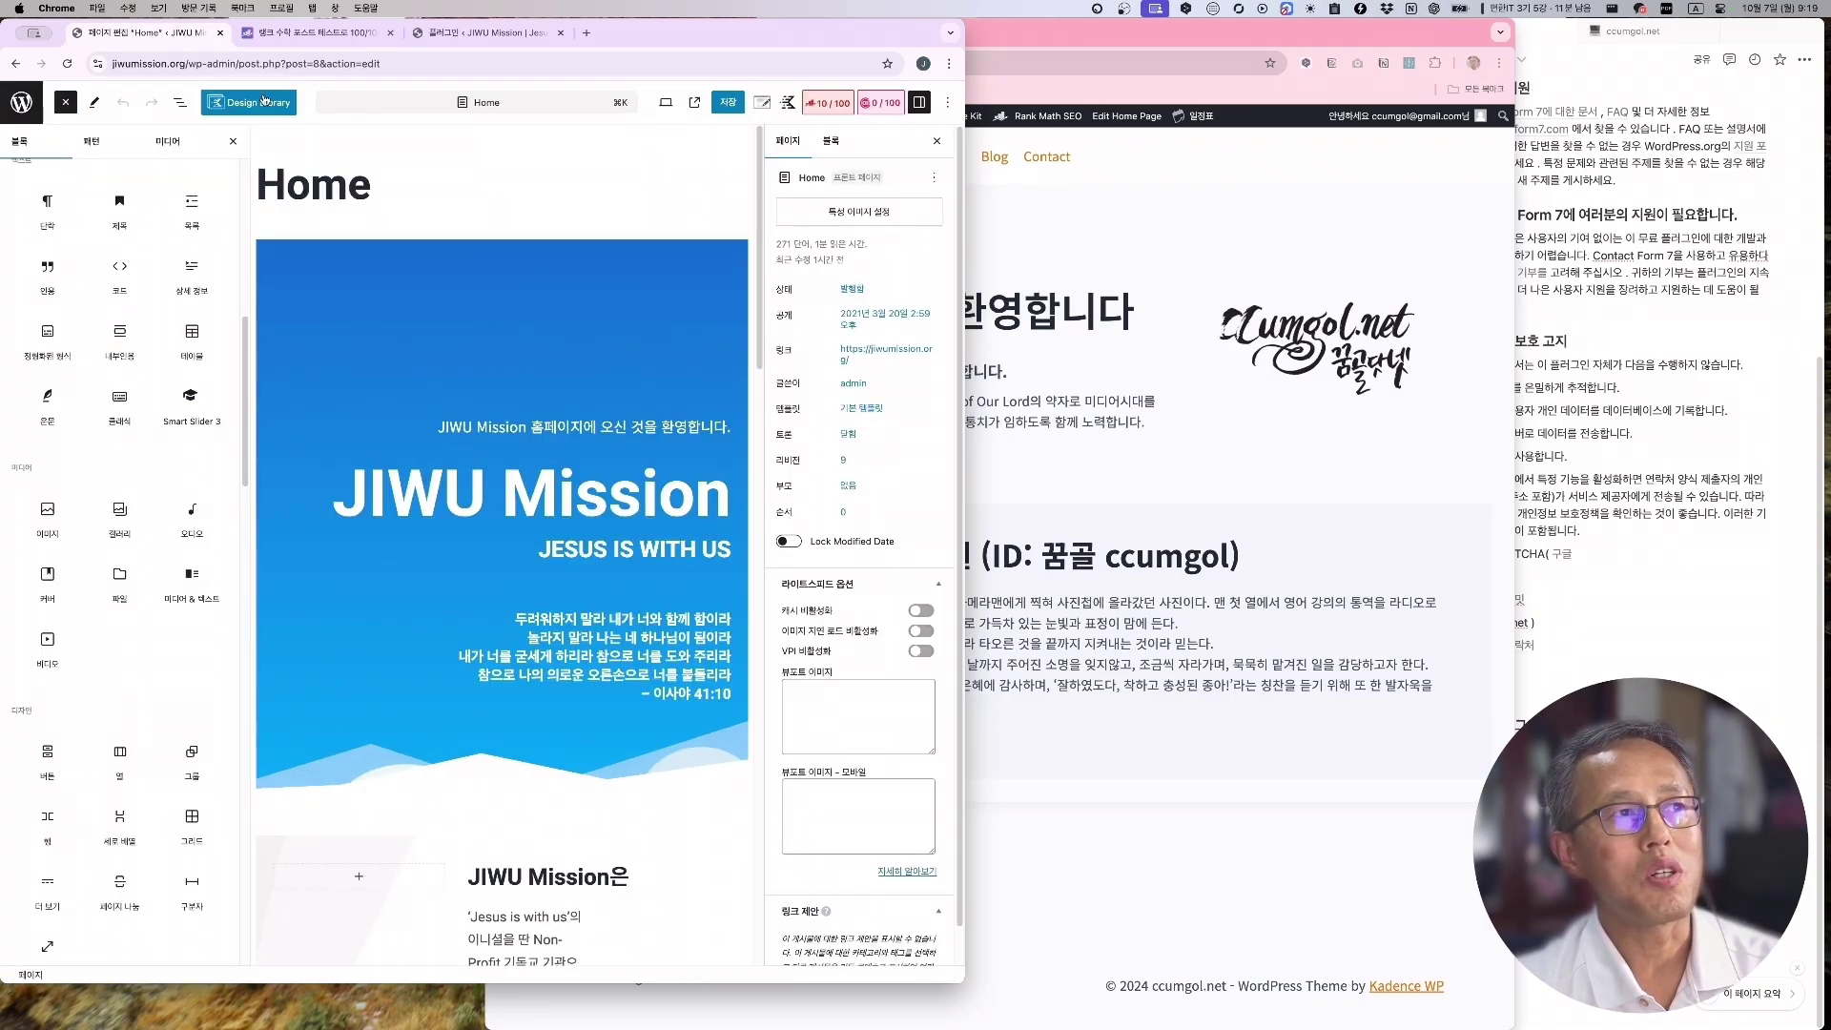
Browse the Kadence Design Library's page templates, including the Home, About, Contact, Gallery and Portfolio categories
click(261, 104)
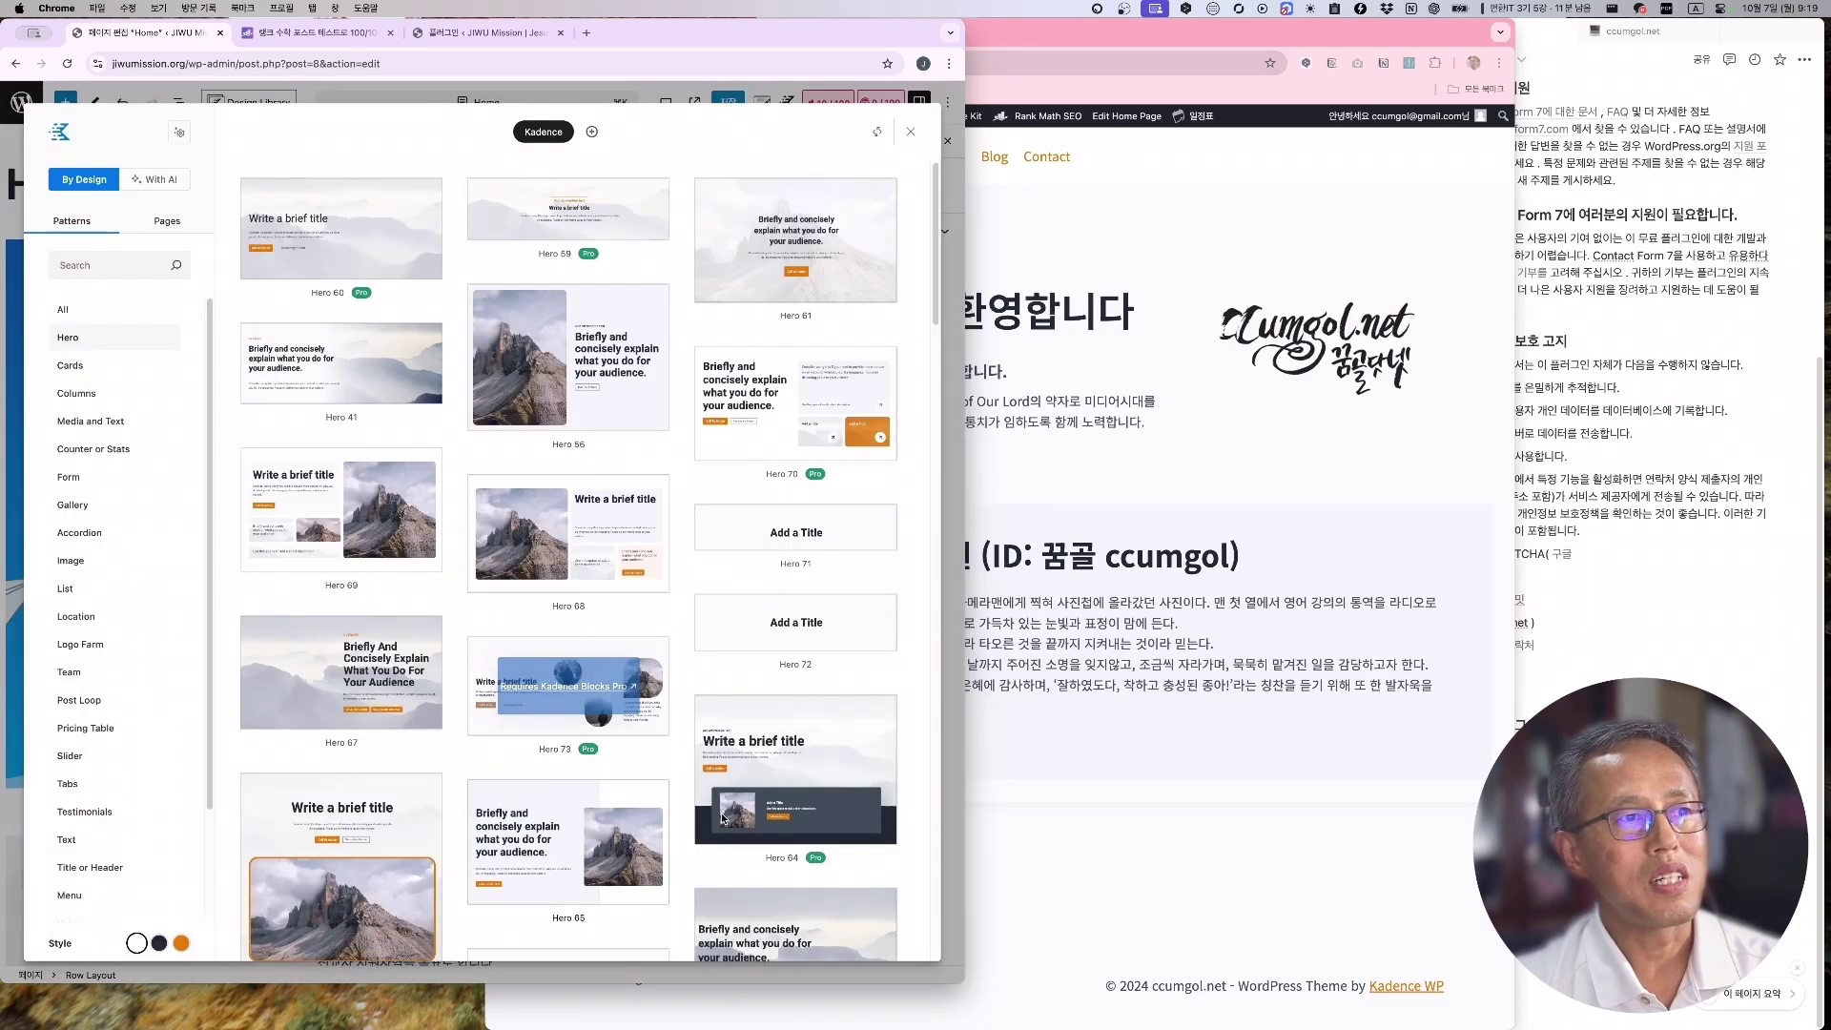
click(179, 223)
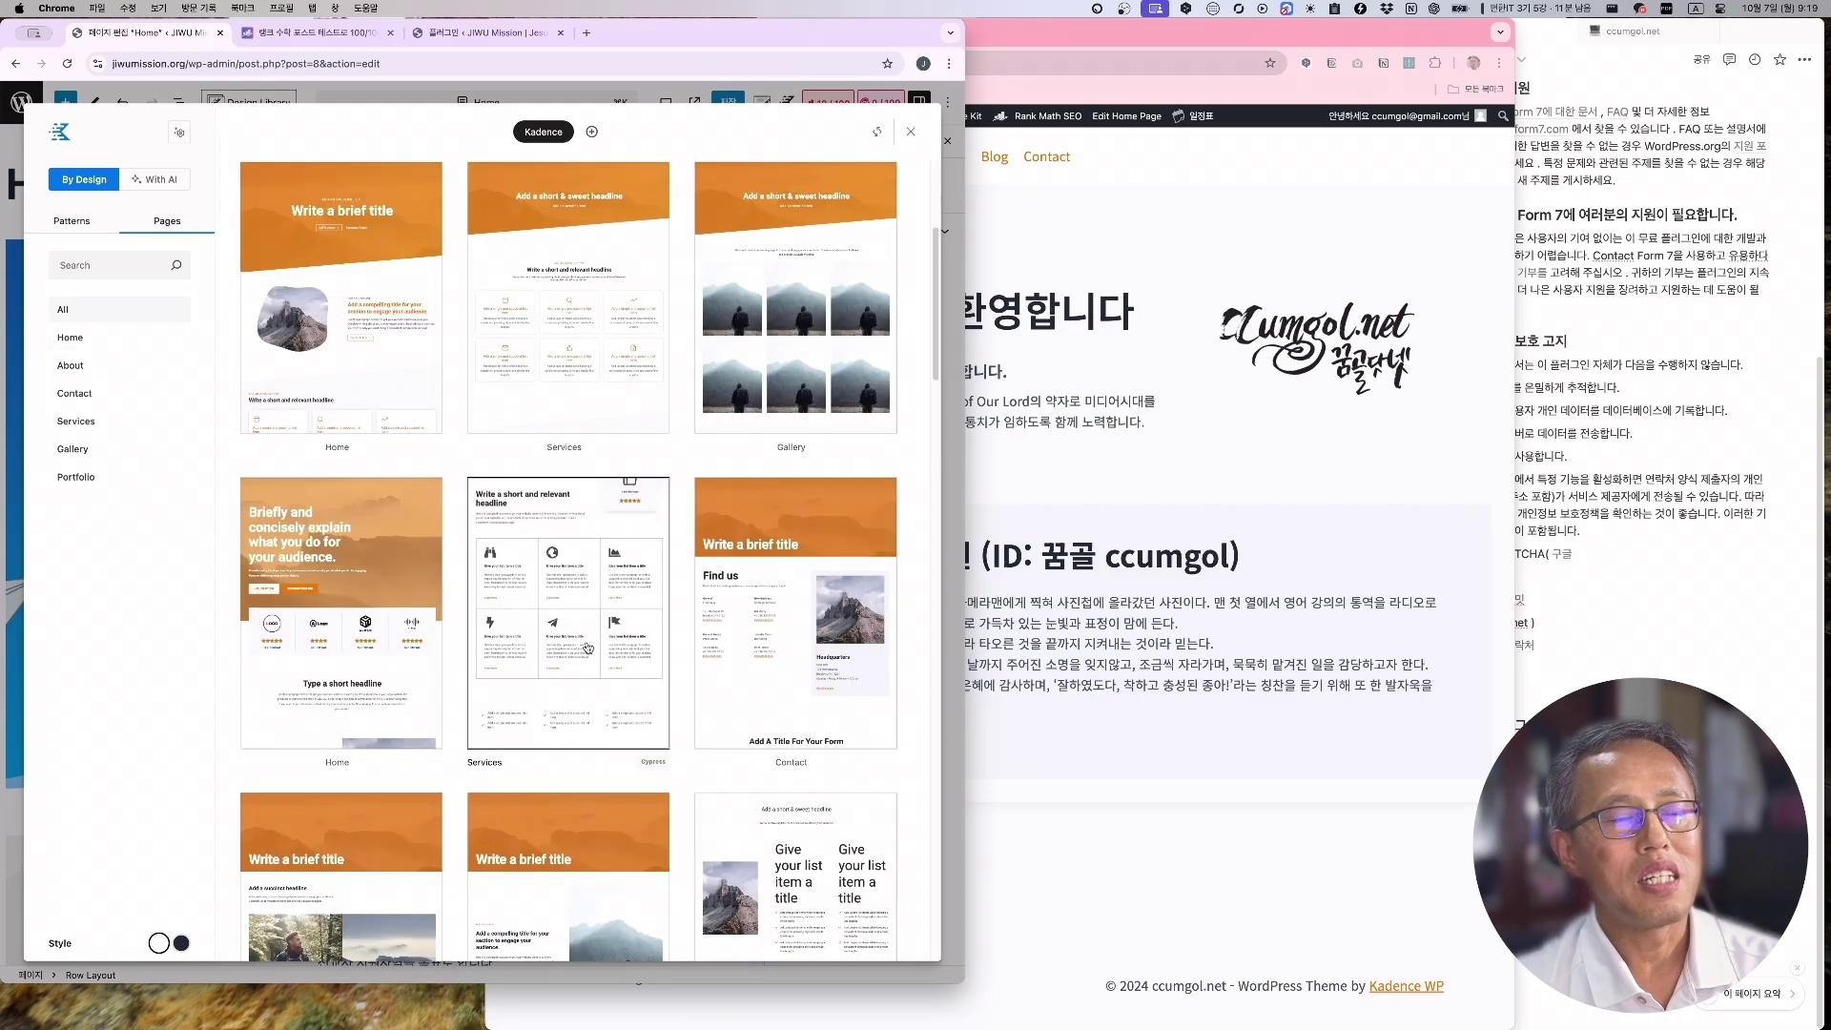
scroll(587, 649, down, 10)
click(70, 338)
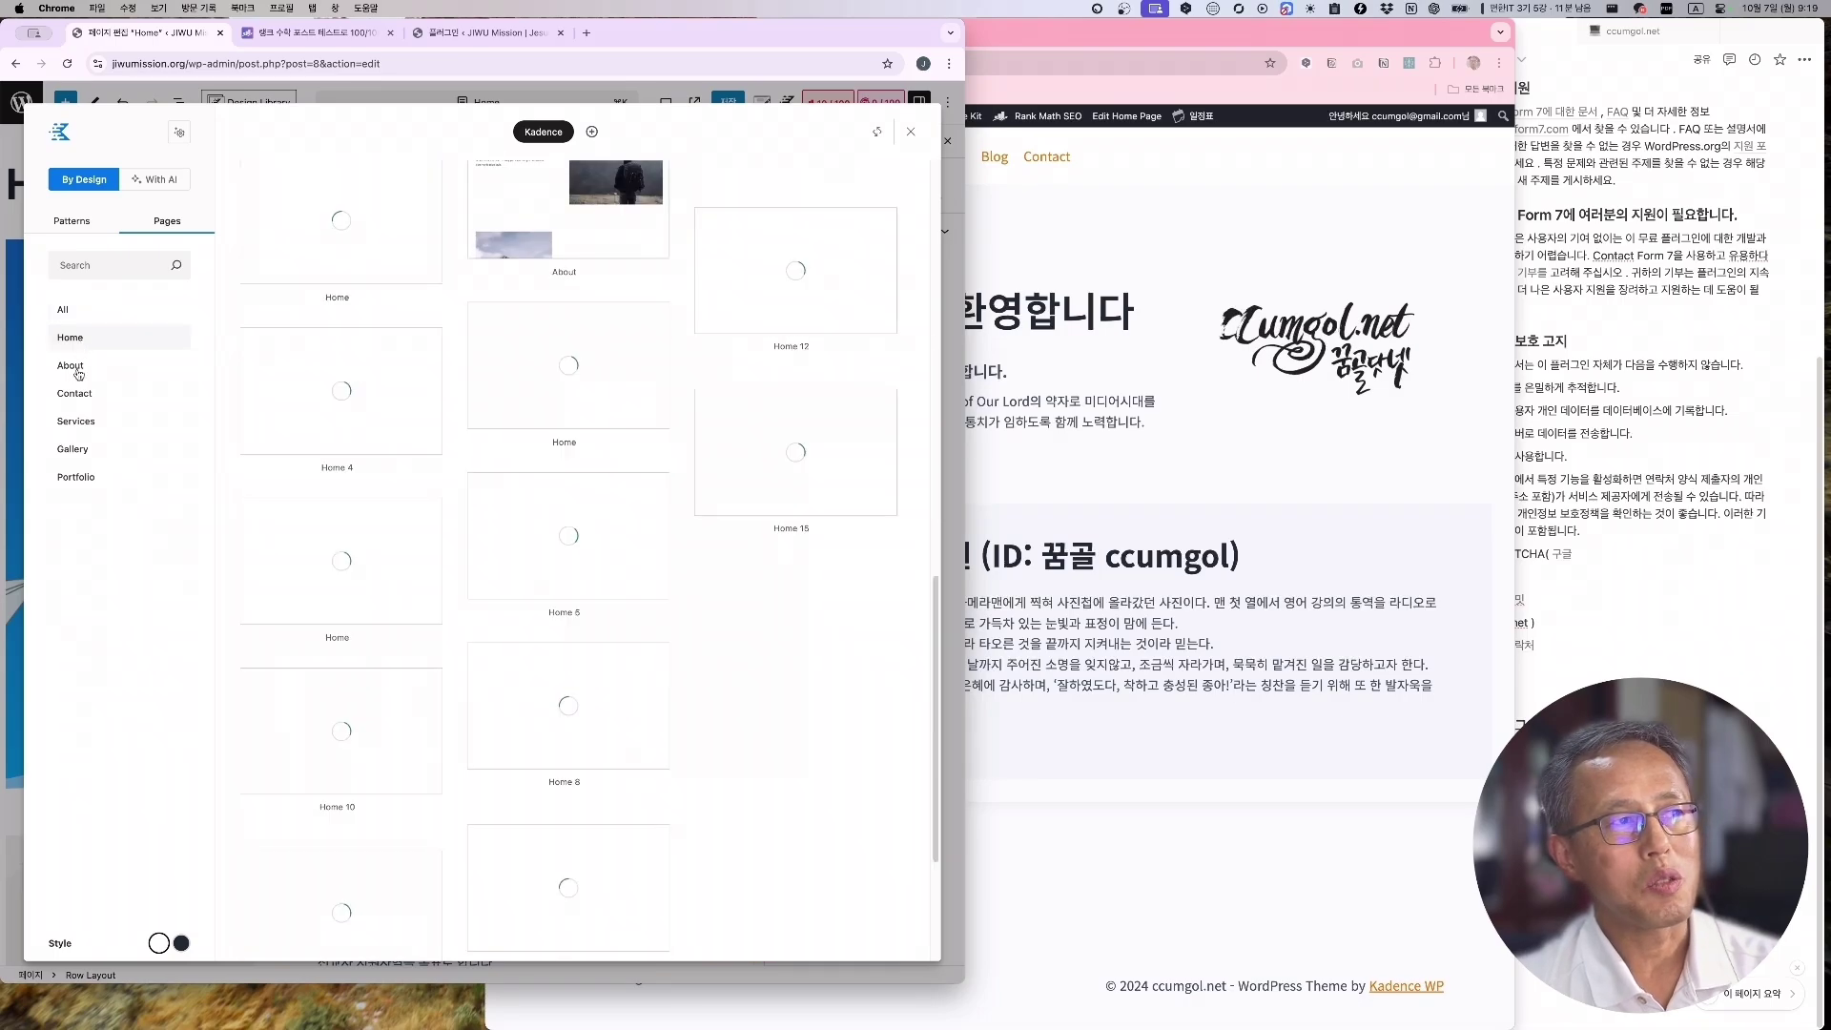
click(77, 371)
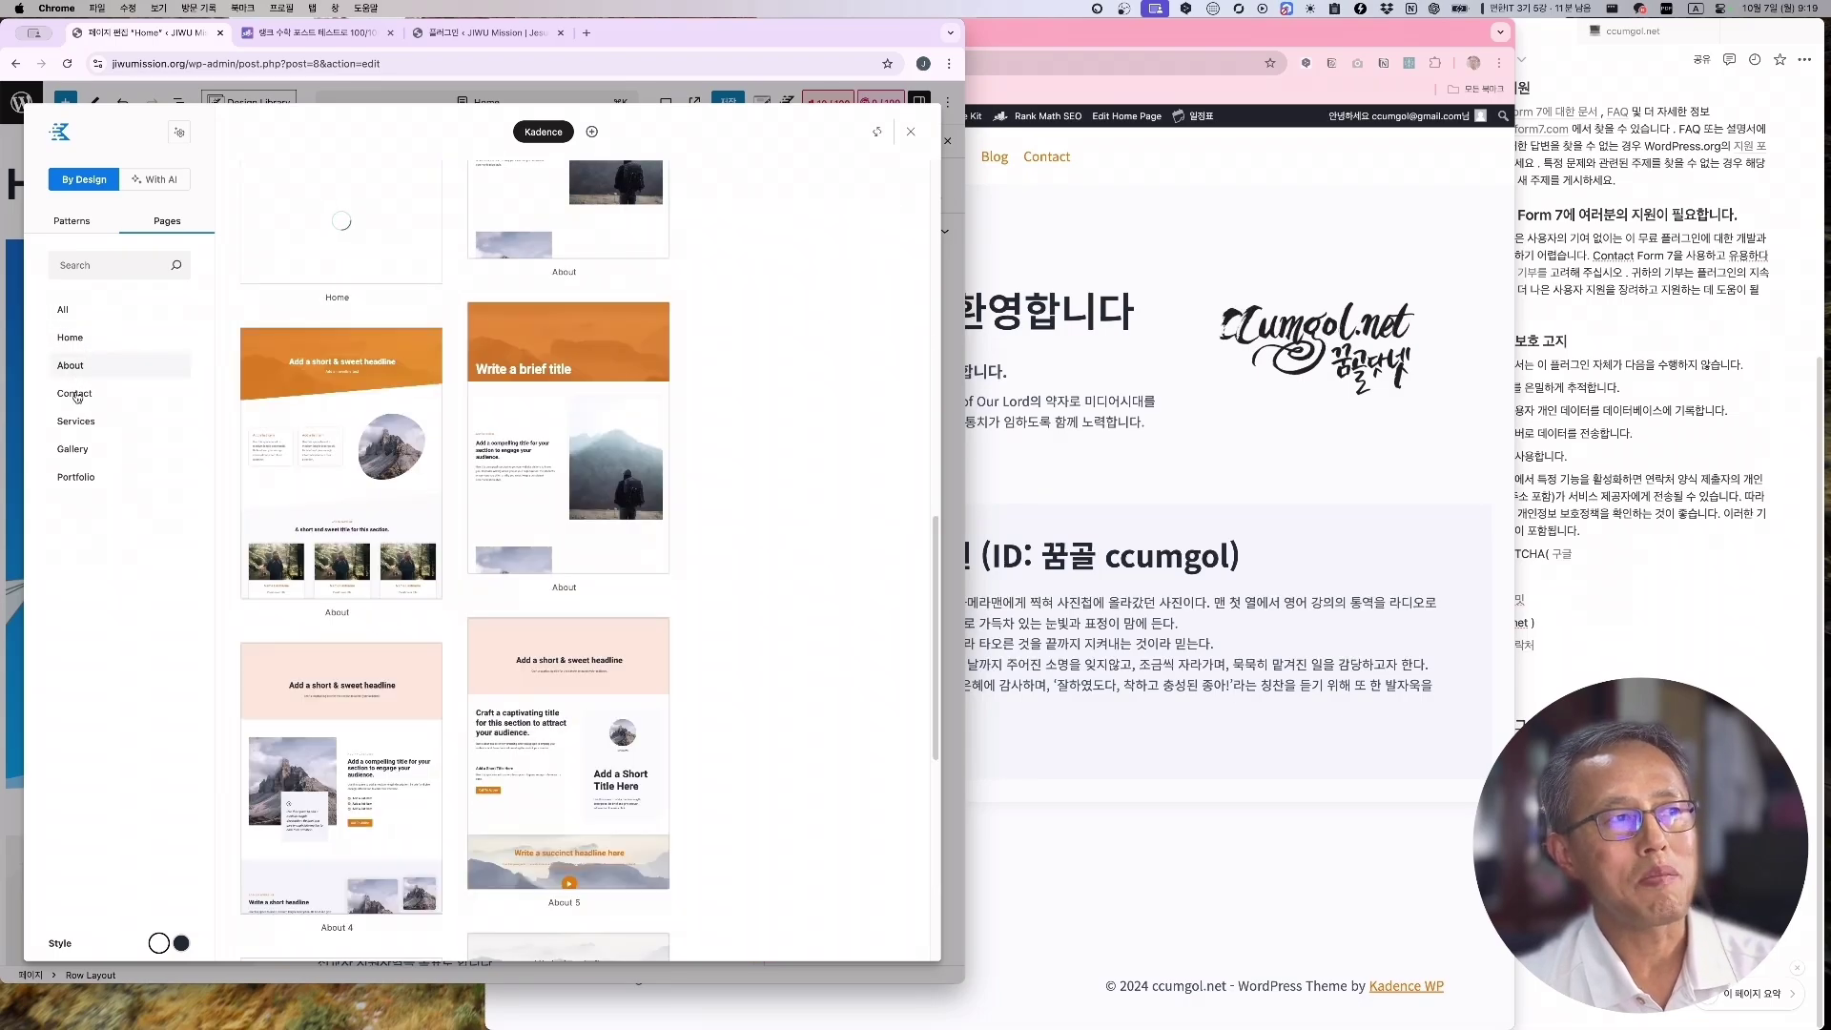
click(77, 395)
click(80, 450)
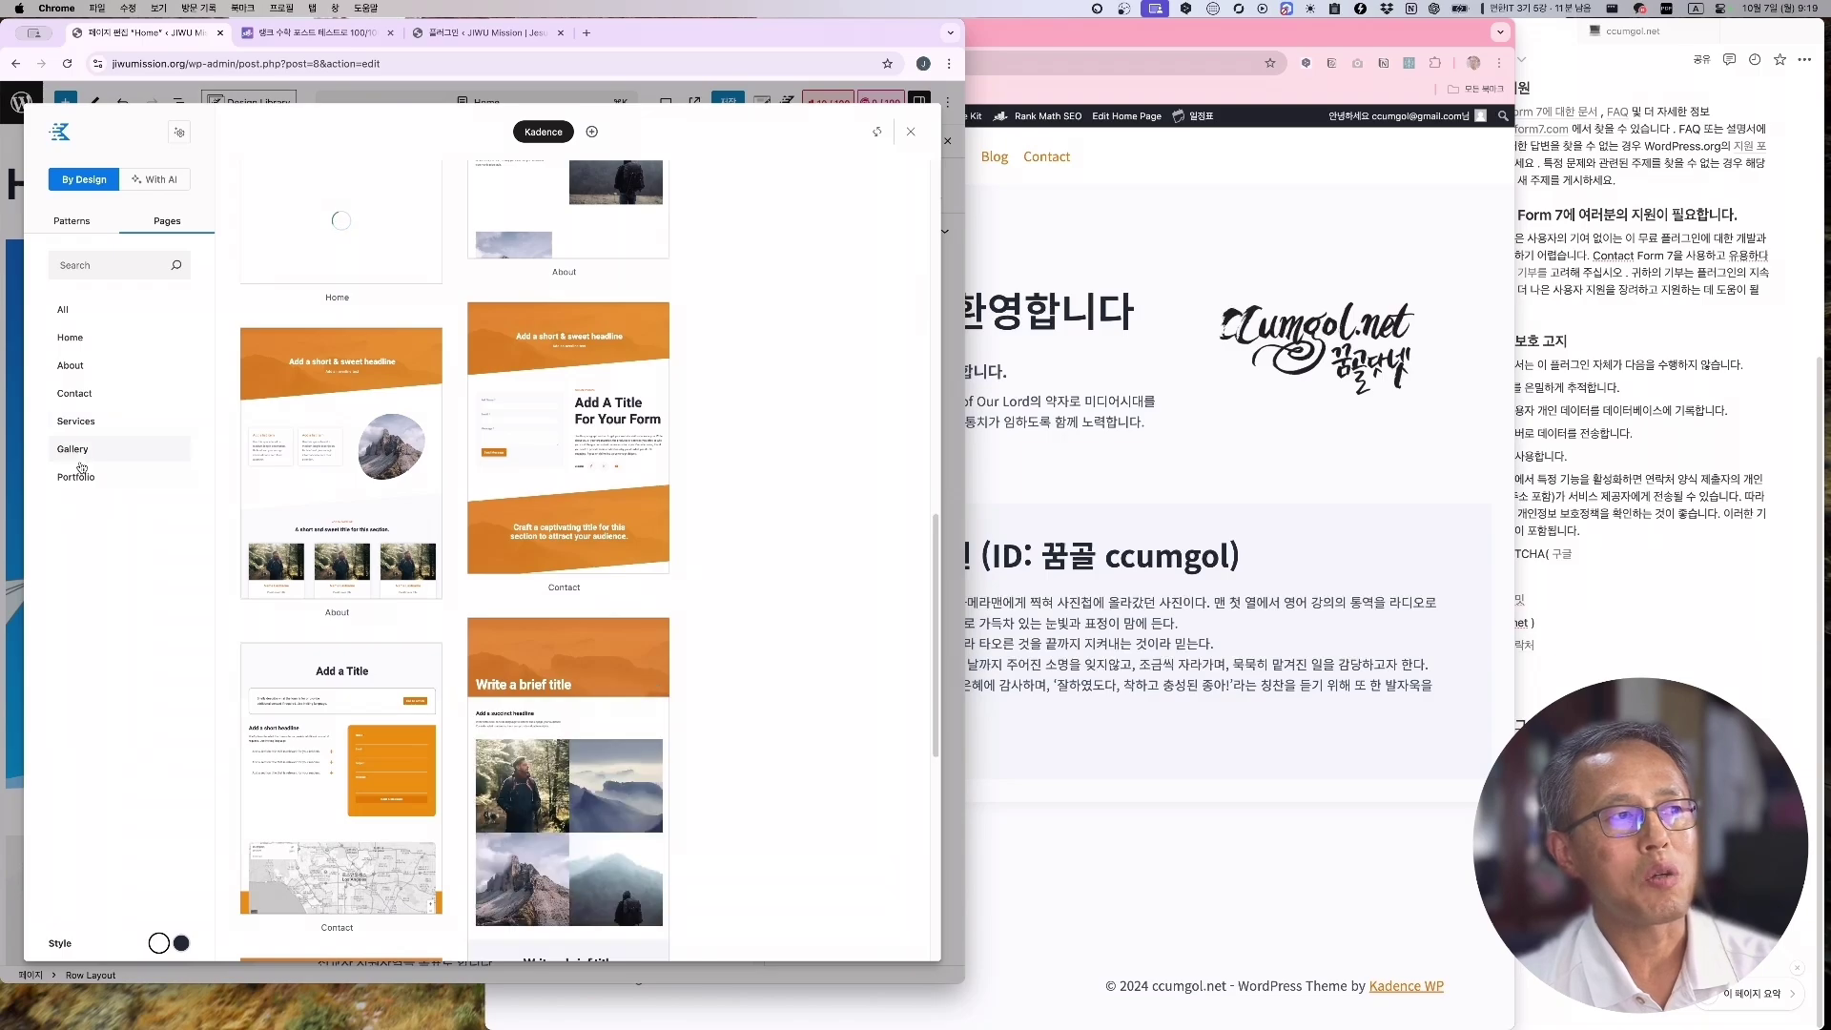
click(78, 477)
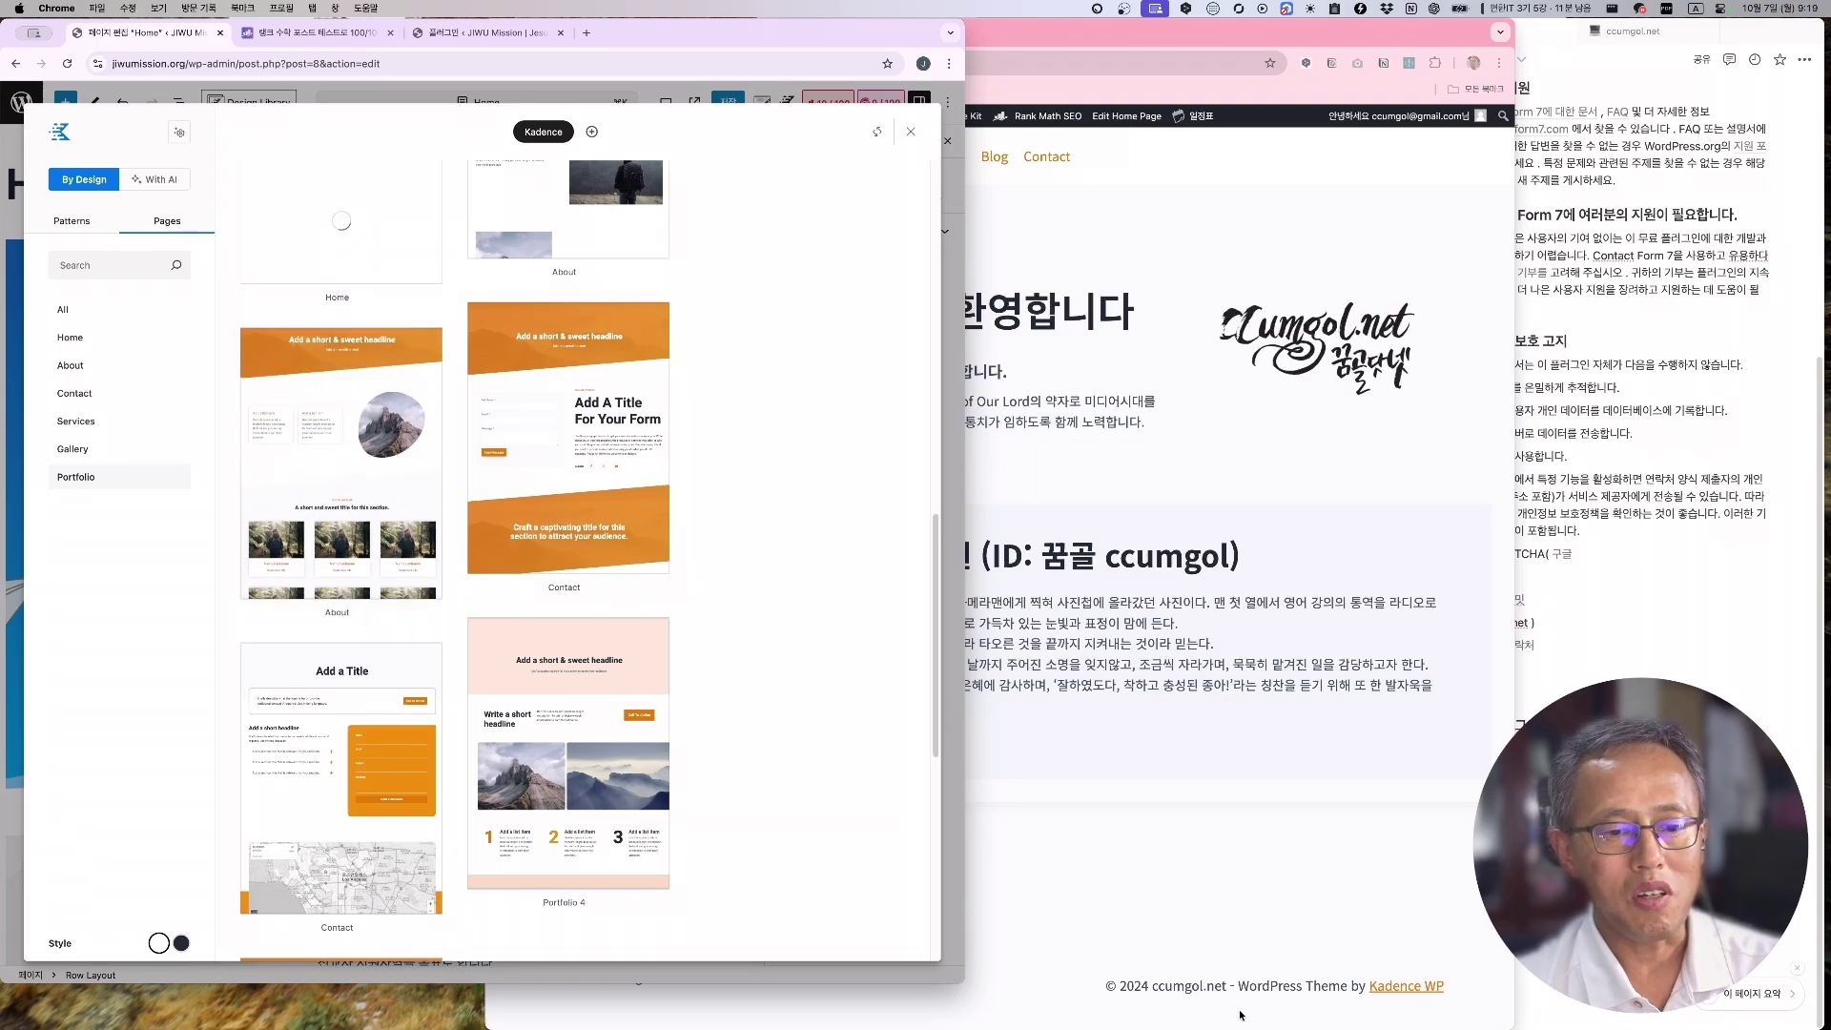
Switch to Xmind and review the "5강. SEO 및 3rd Party 앱" branch of the WordPress 강좌 mind map
drag(1337, 183, 1374, 136)
scroll(1334, 420, down, 10)
scroll(1335, 424, up, 5)
scroll(1334, 424, up, 5)
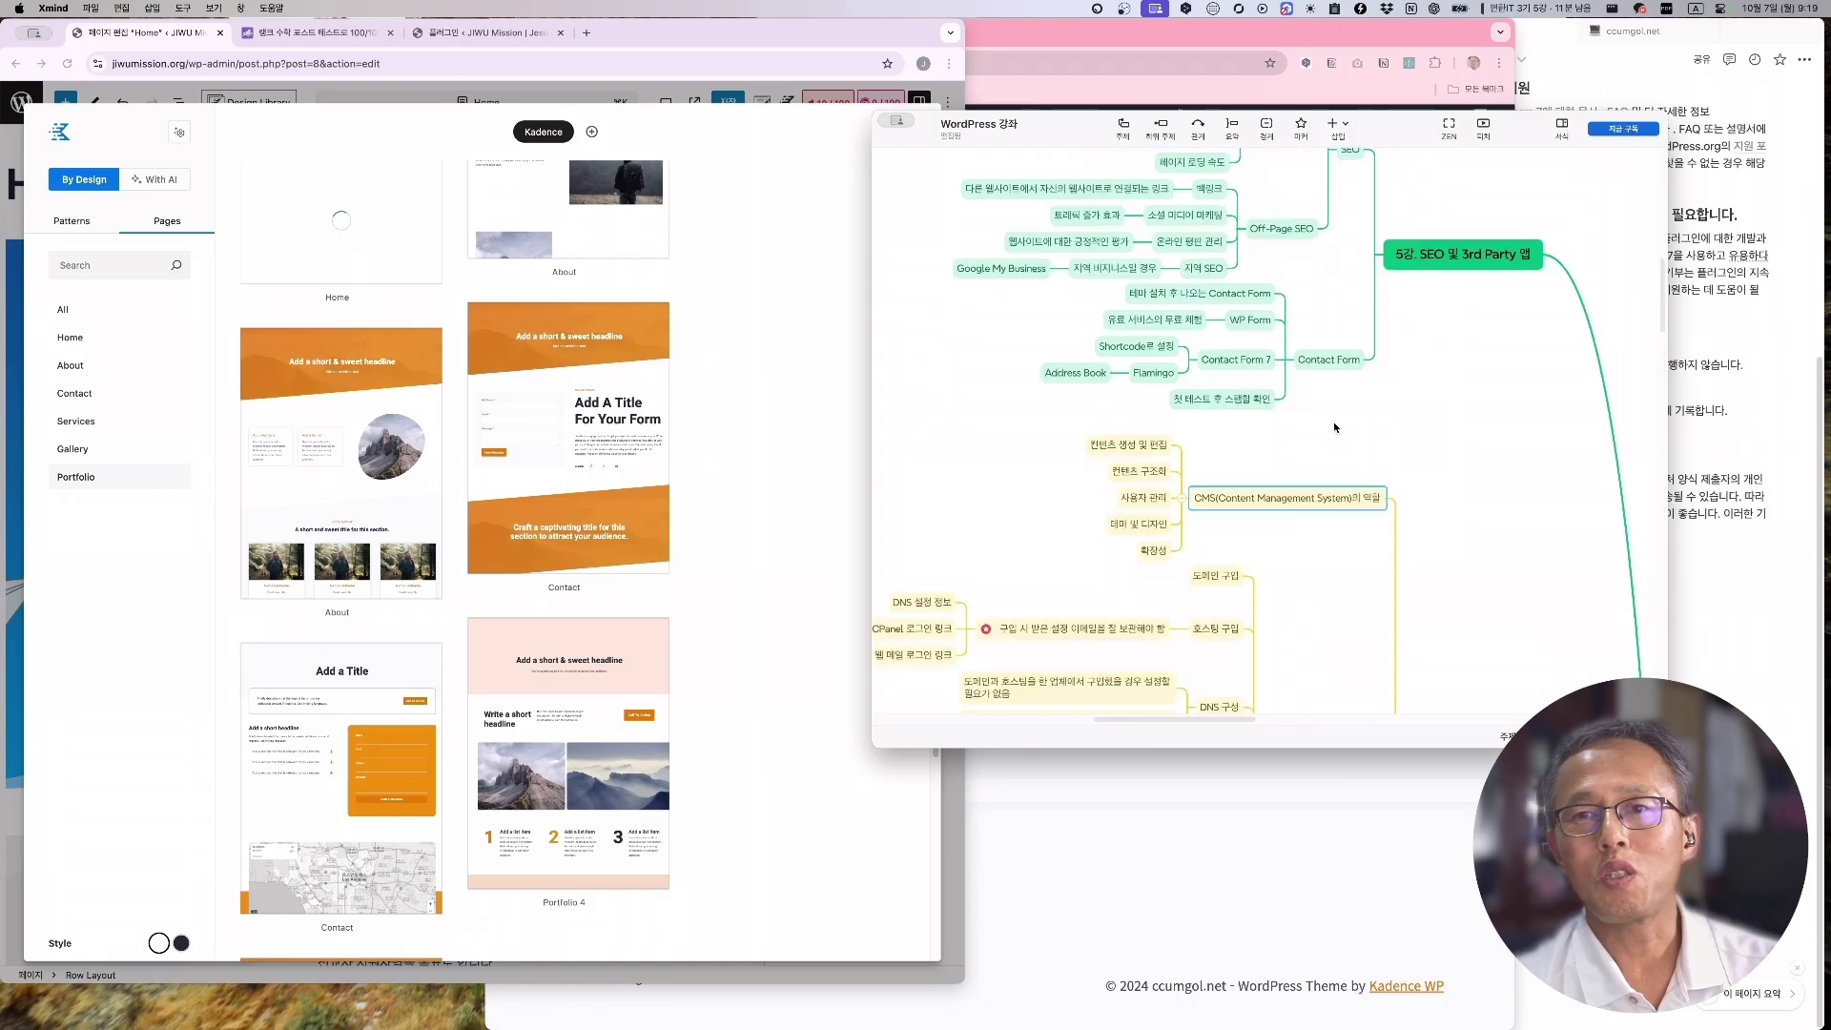
scroll(1333, 431, up, 3)
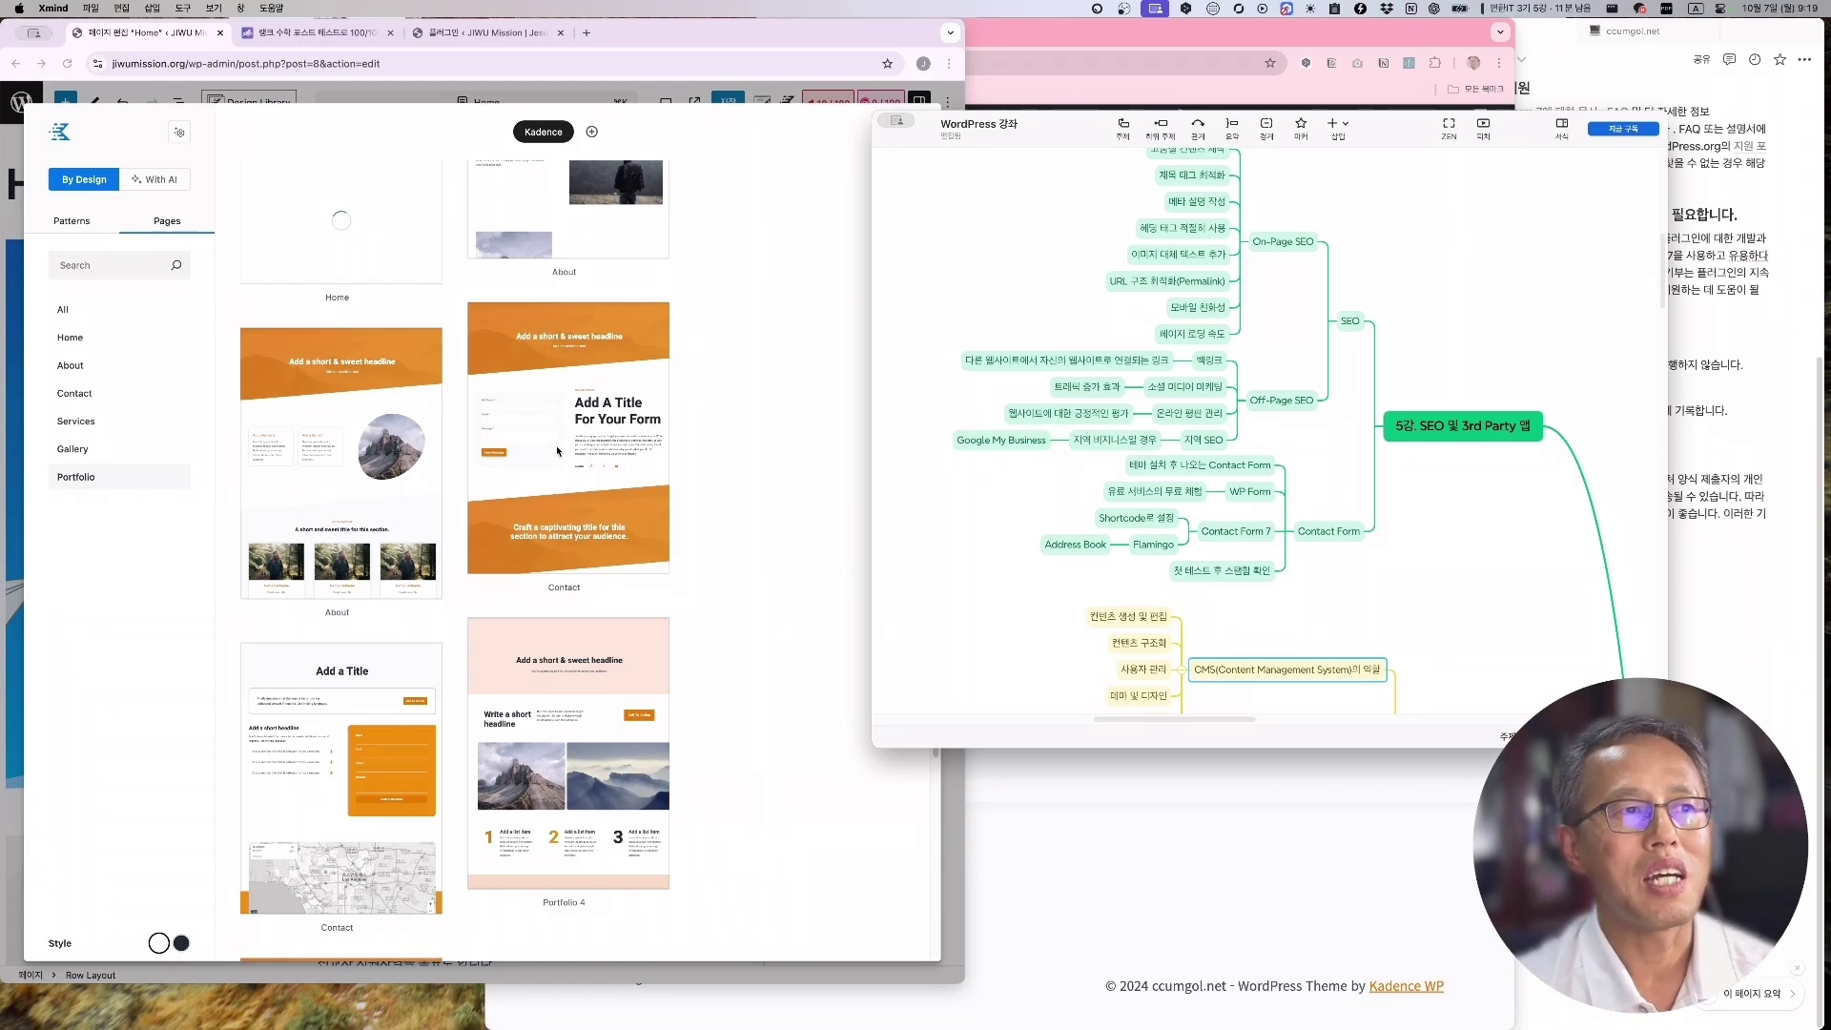
Create a new WordPress page and insert the About 5 page template from the Kadence Design Library's About category
click(742, 445)
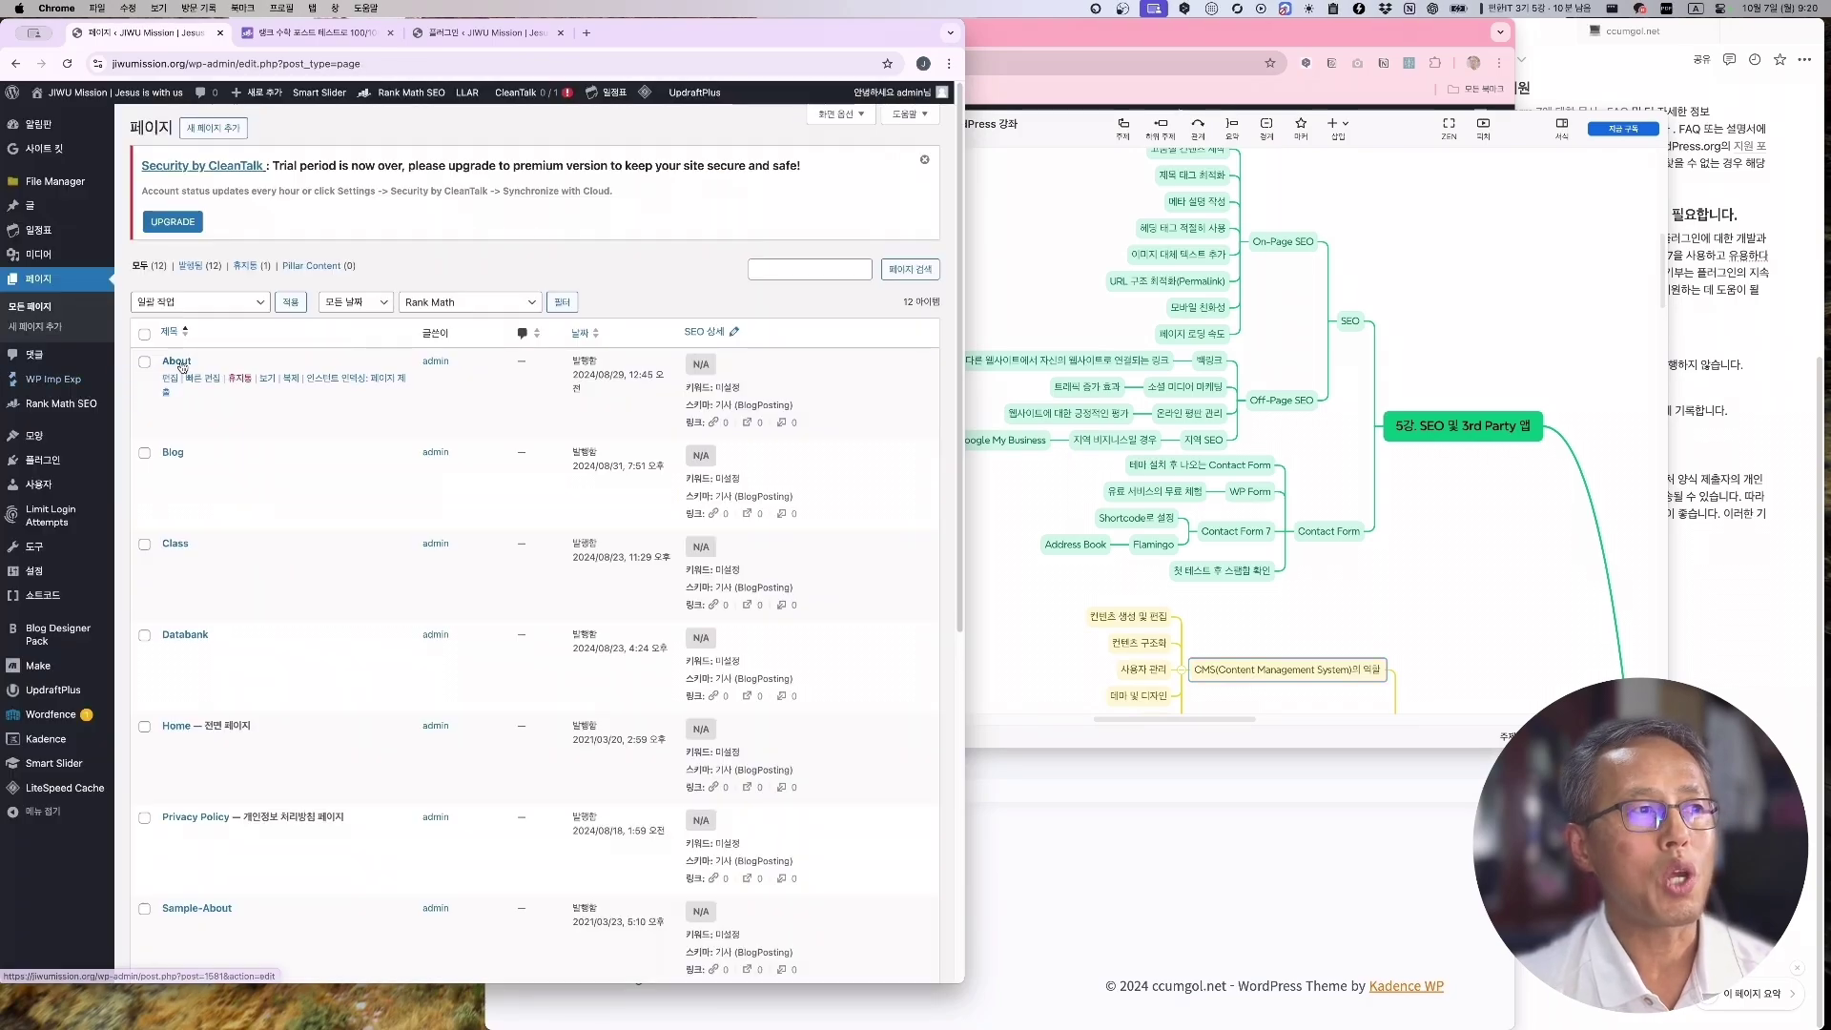
click(219, 131)
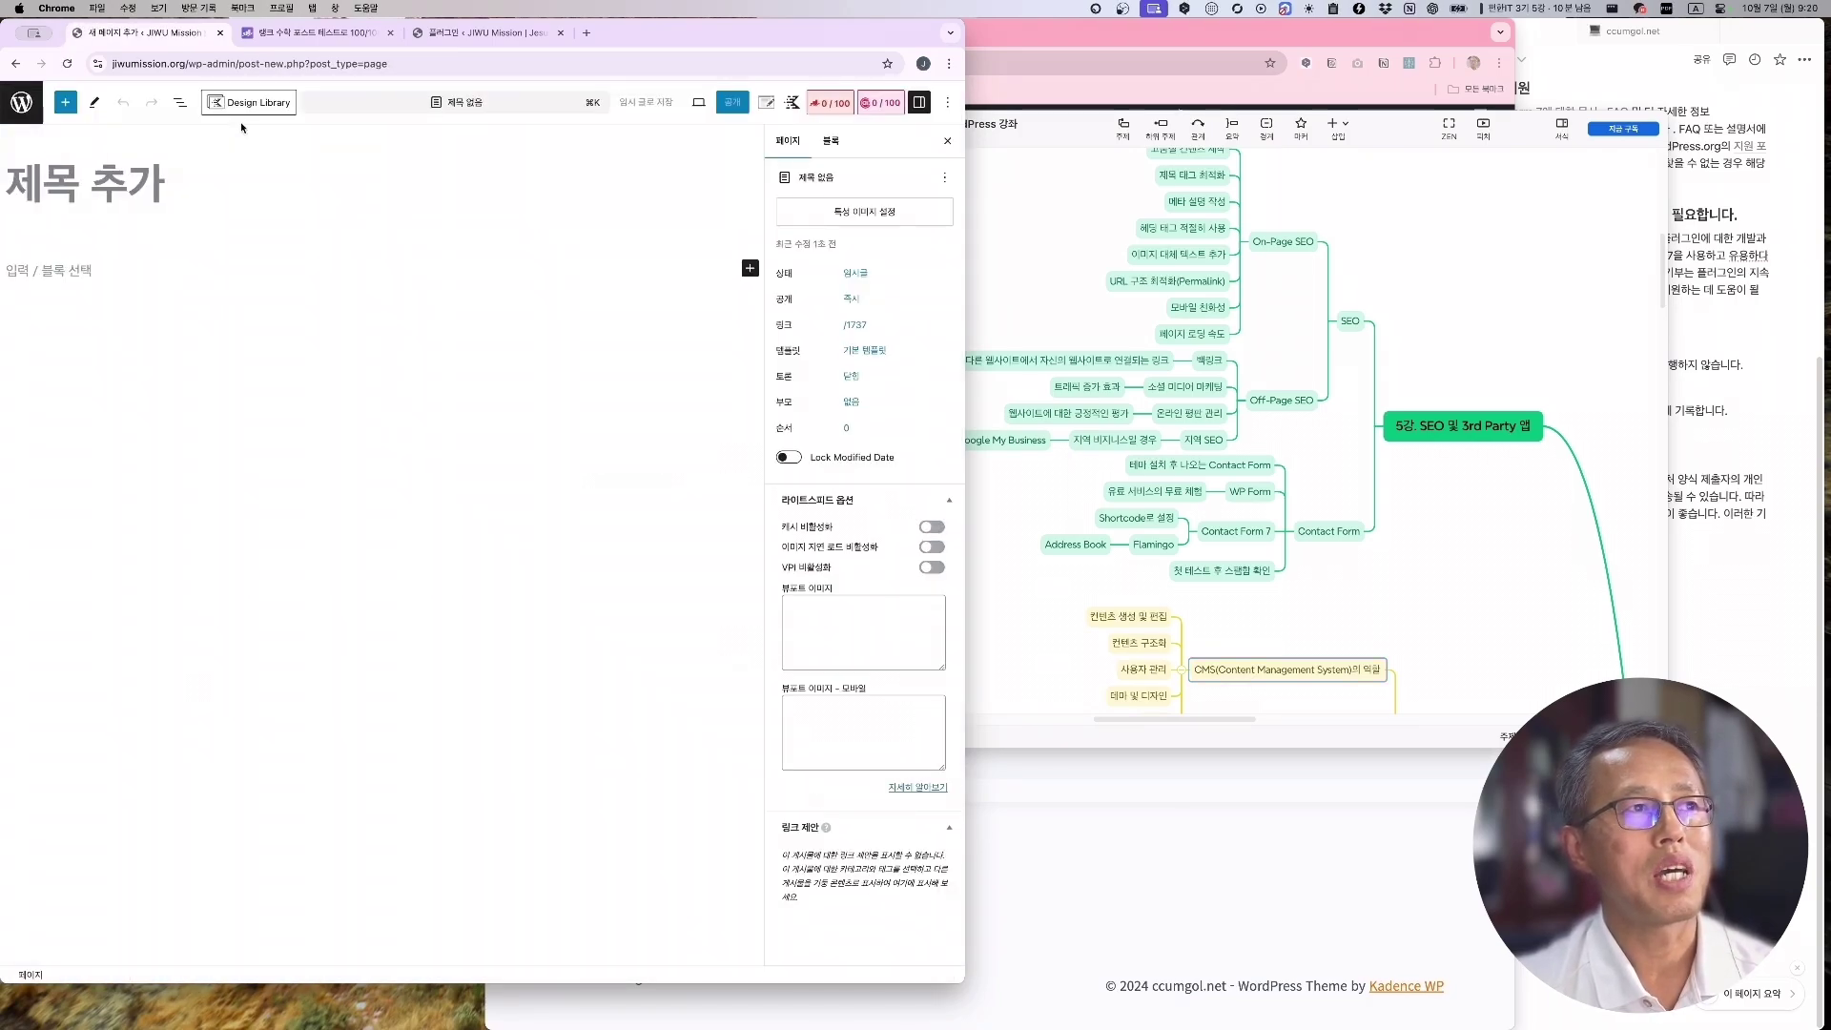
click(248, 102)
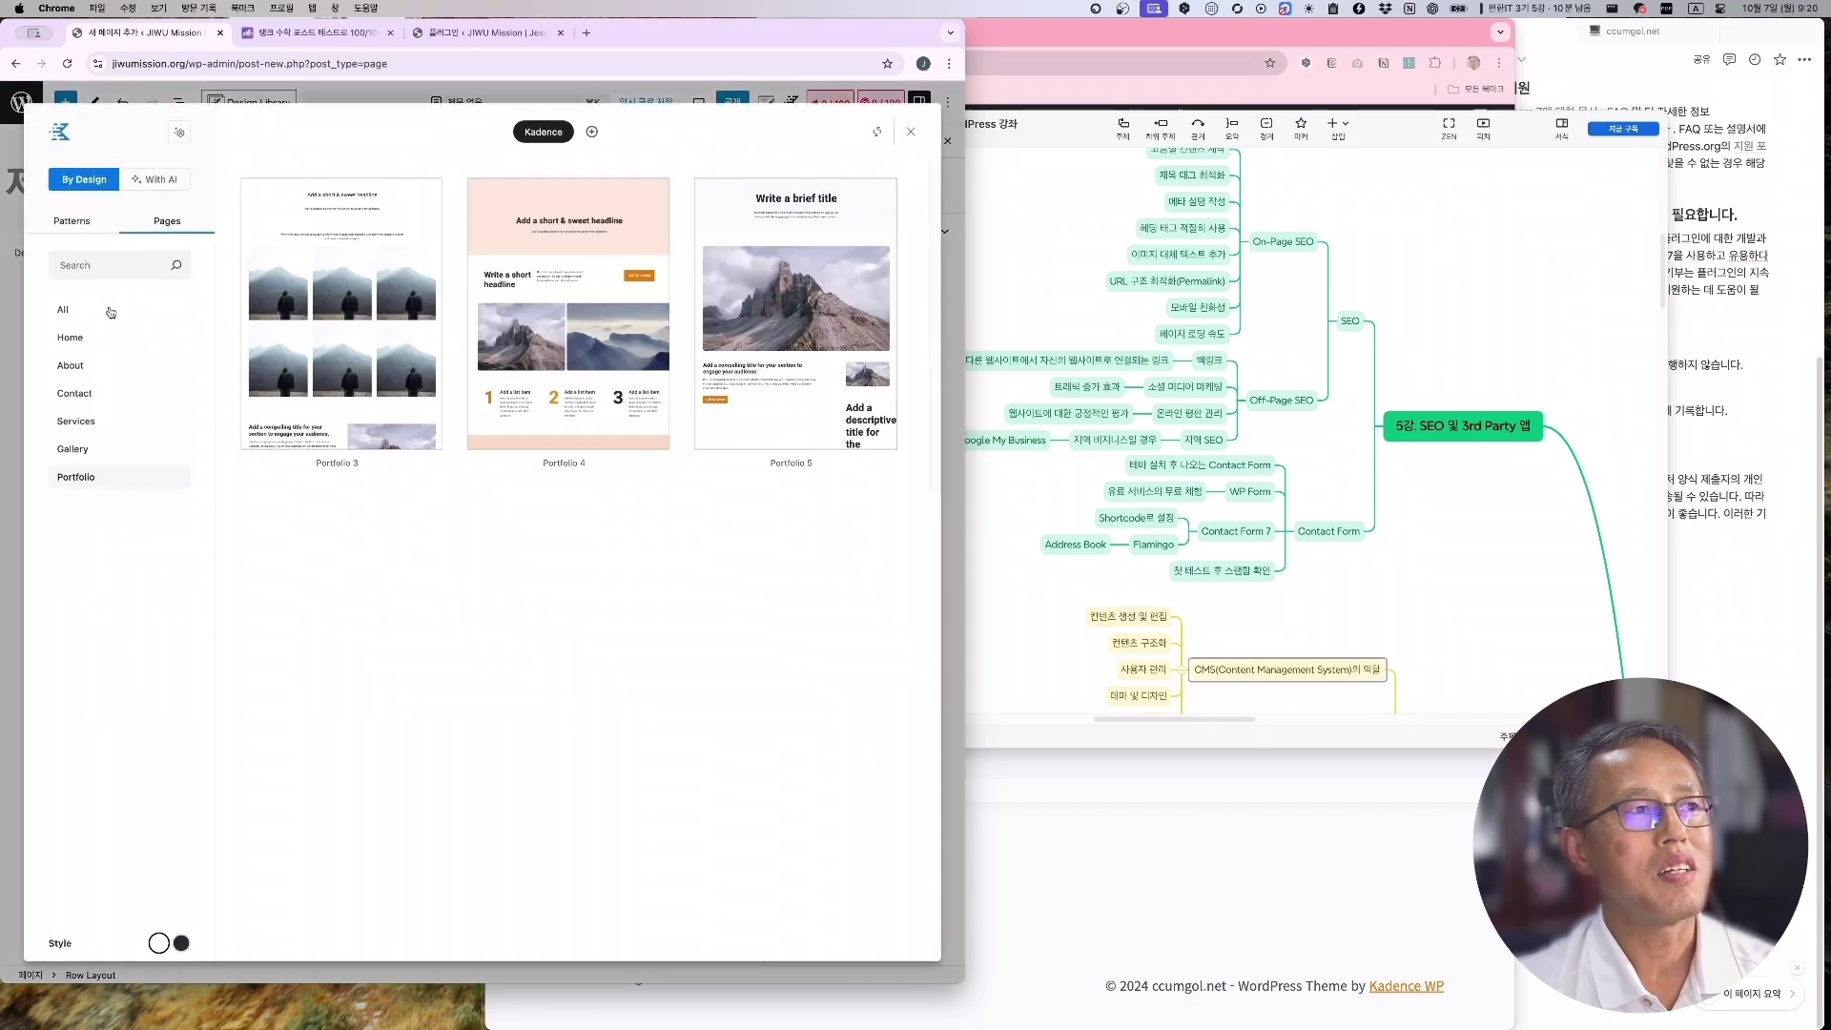
click(71, 366)
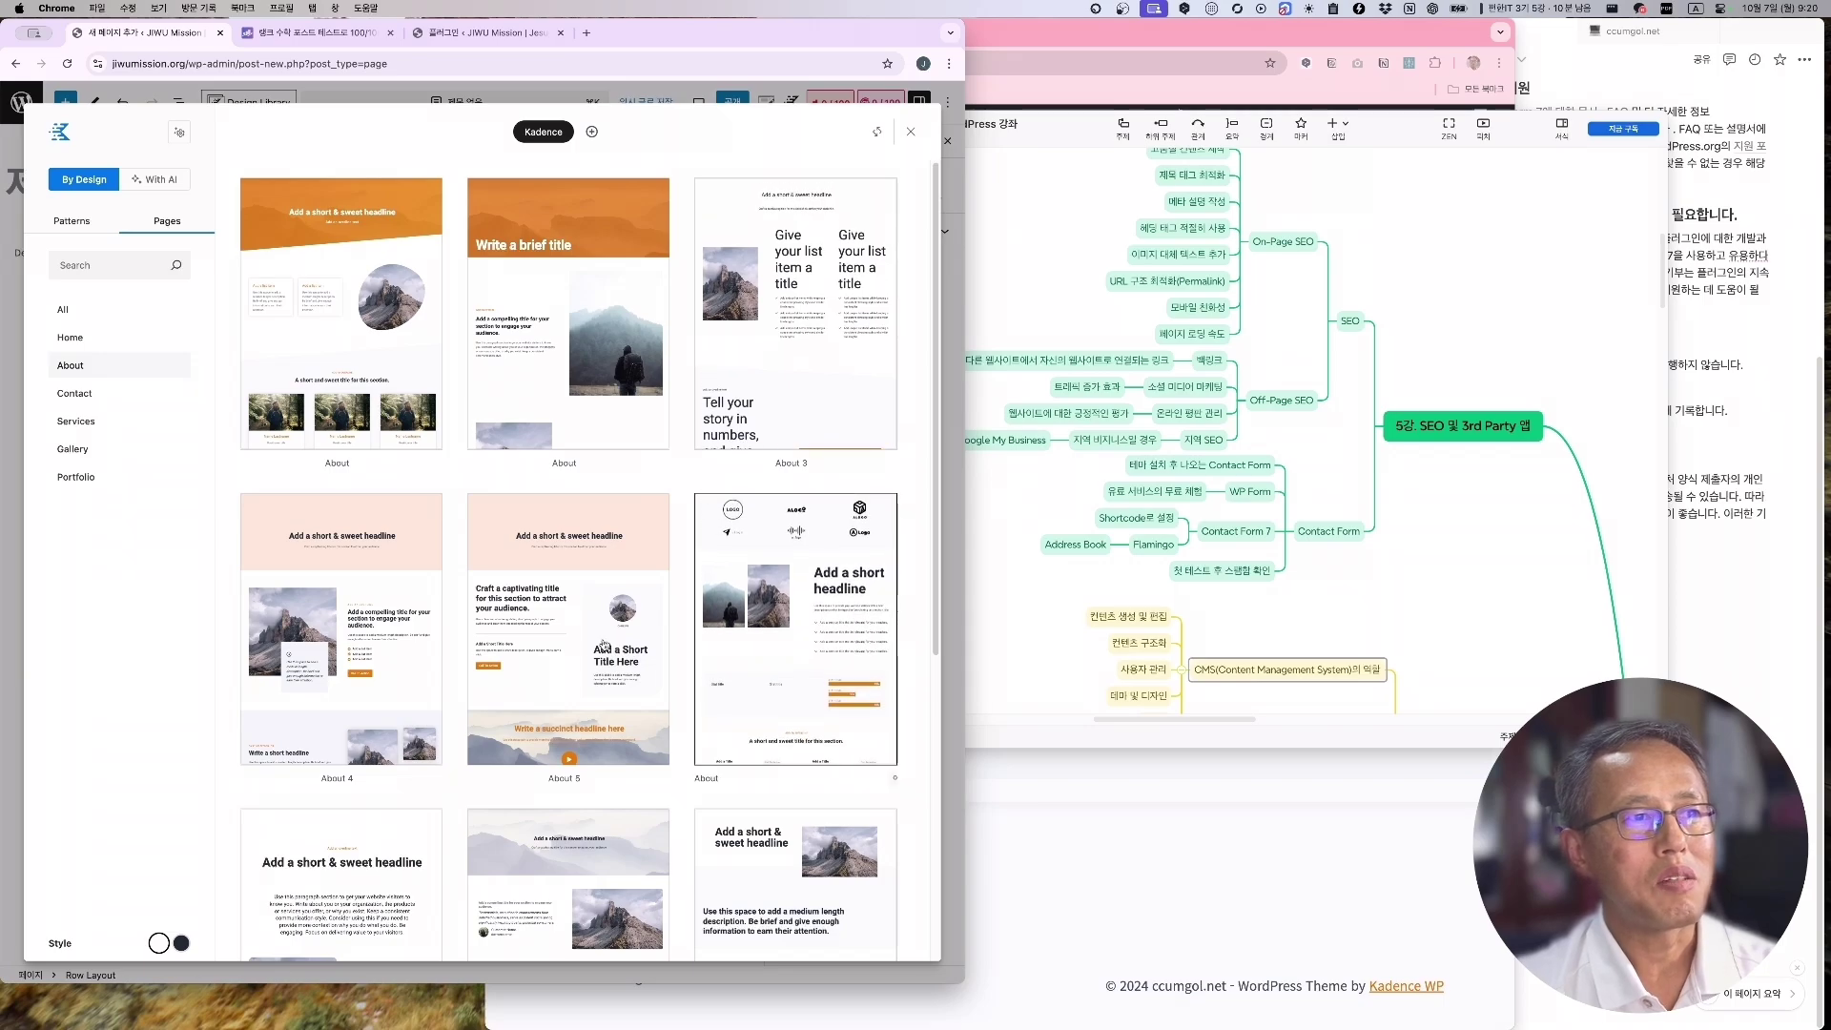
scroll(603, 646, down, 3)
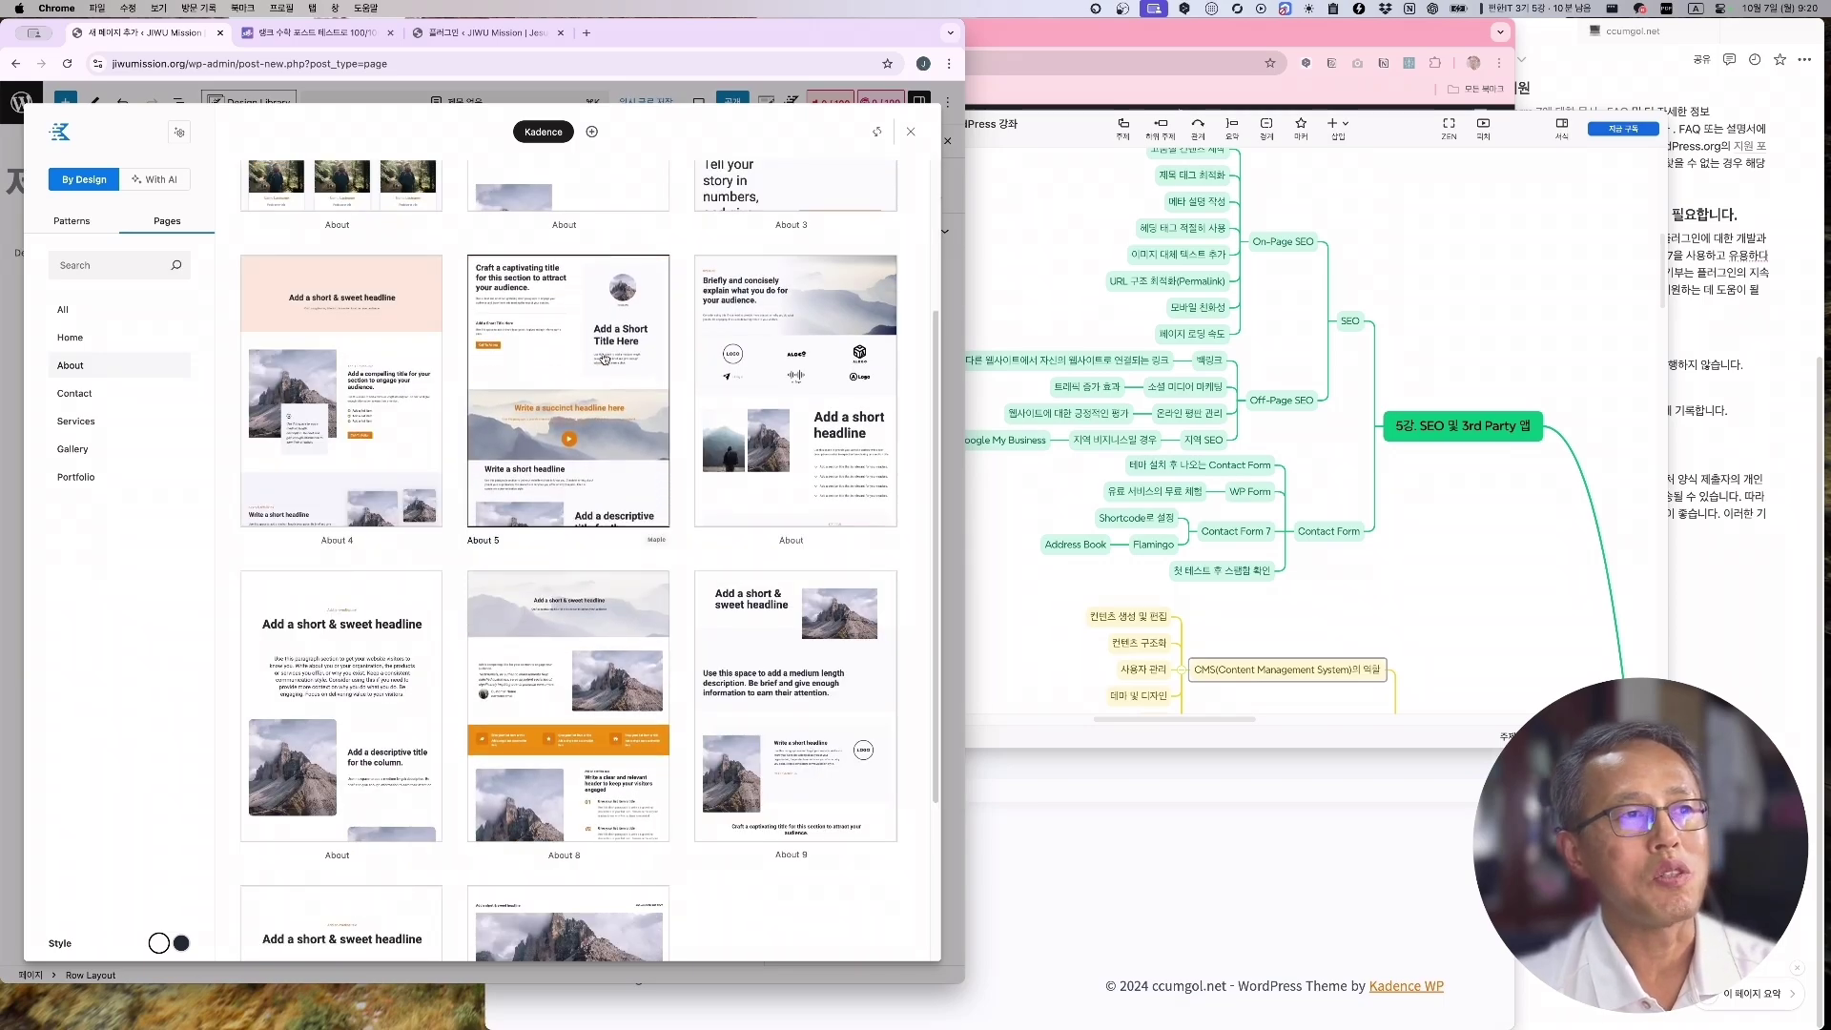
click(604, 359)
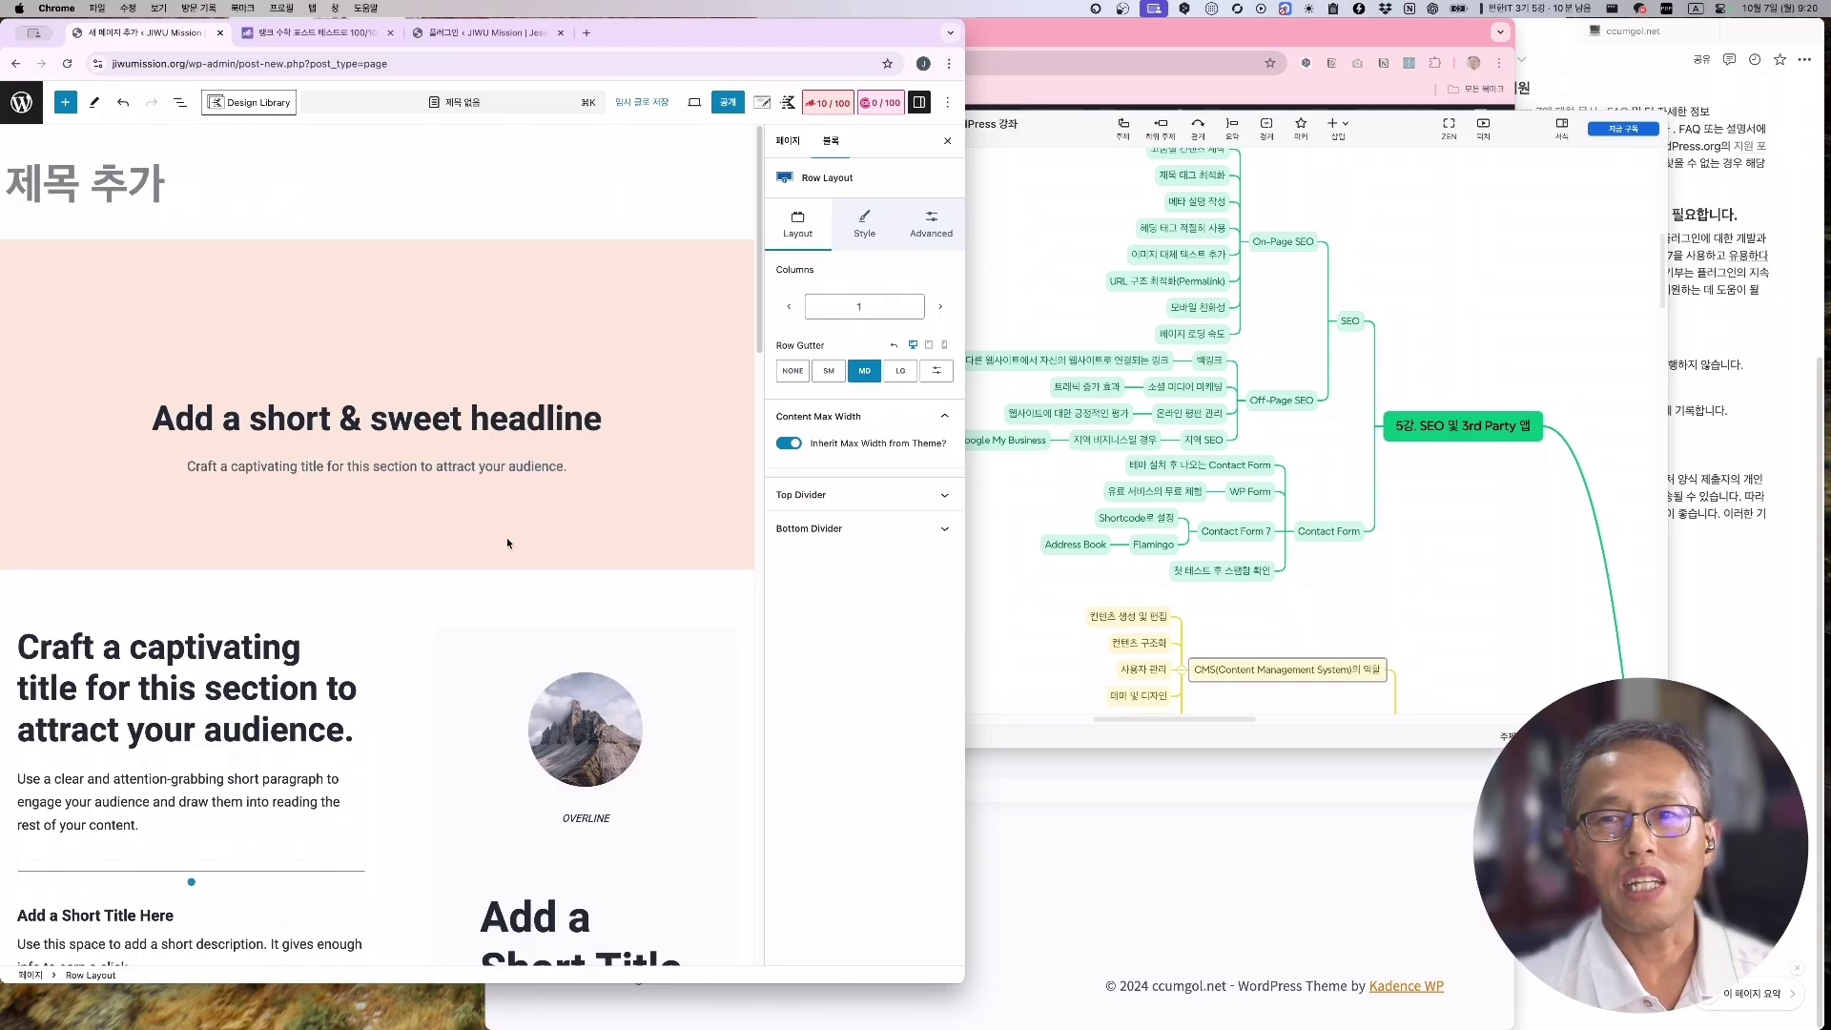
Inspect the inserted template's headline, its paragraph and the "Craft a captivating title" heading with their block settings
click(391, 418)
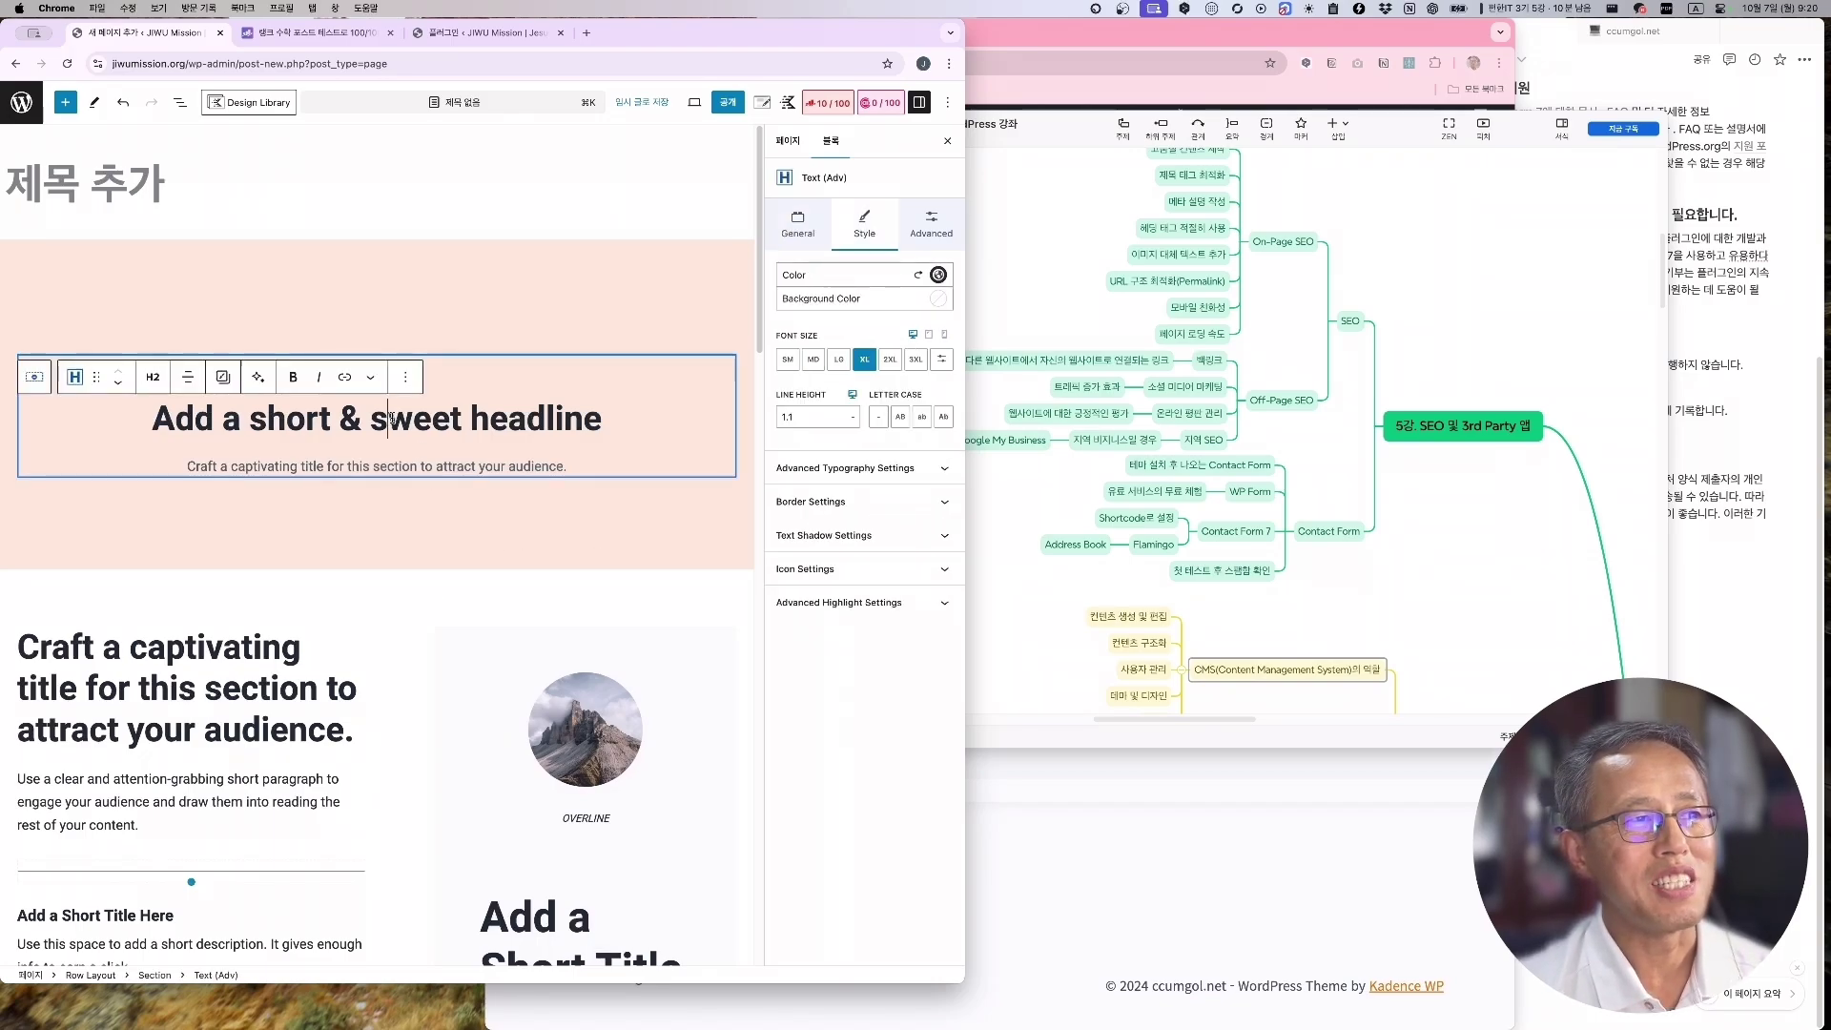
click(386, 467)
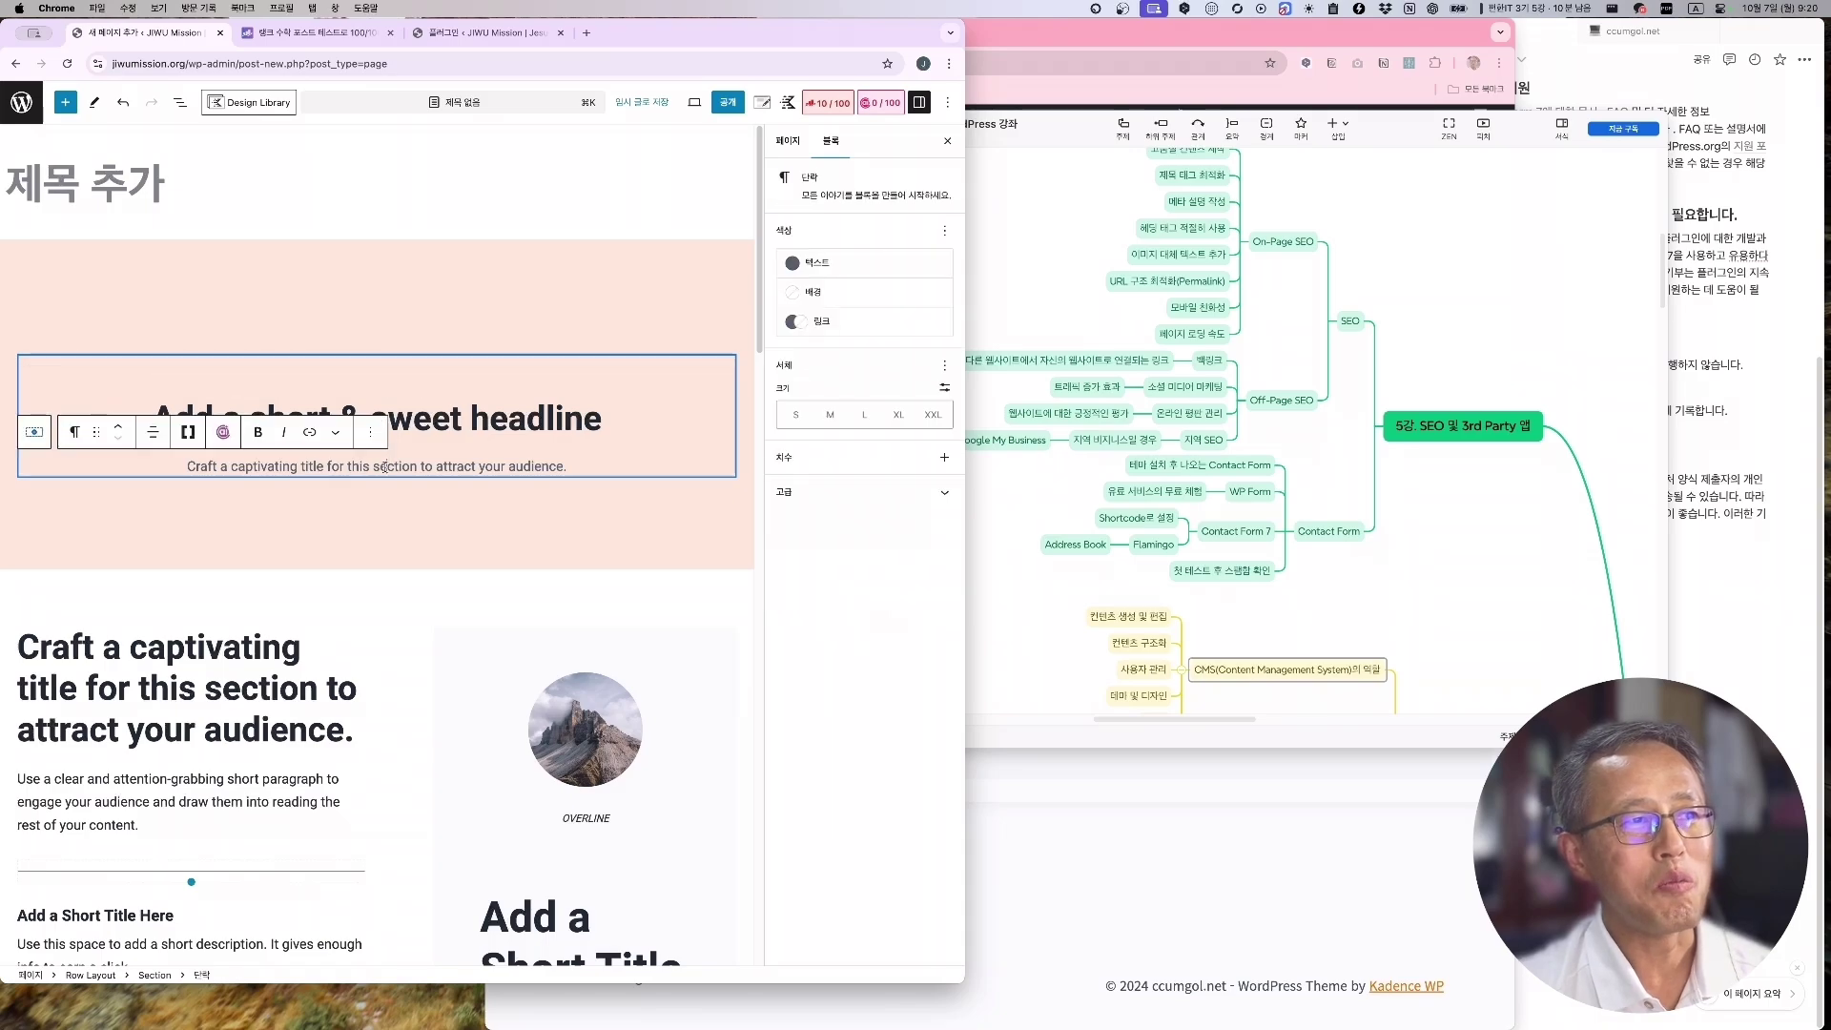
click(277, 646)
scroll(276, 645, down, 4)
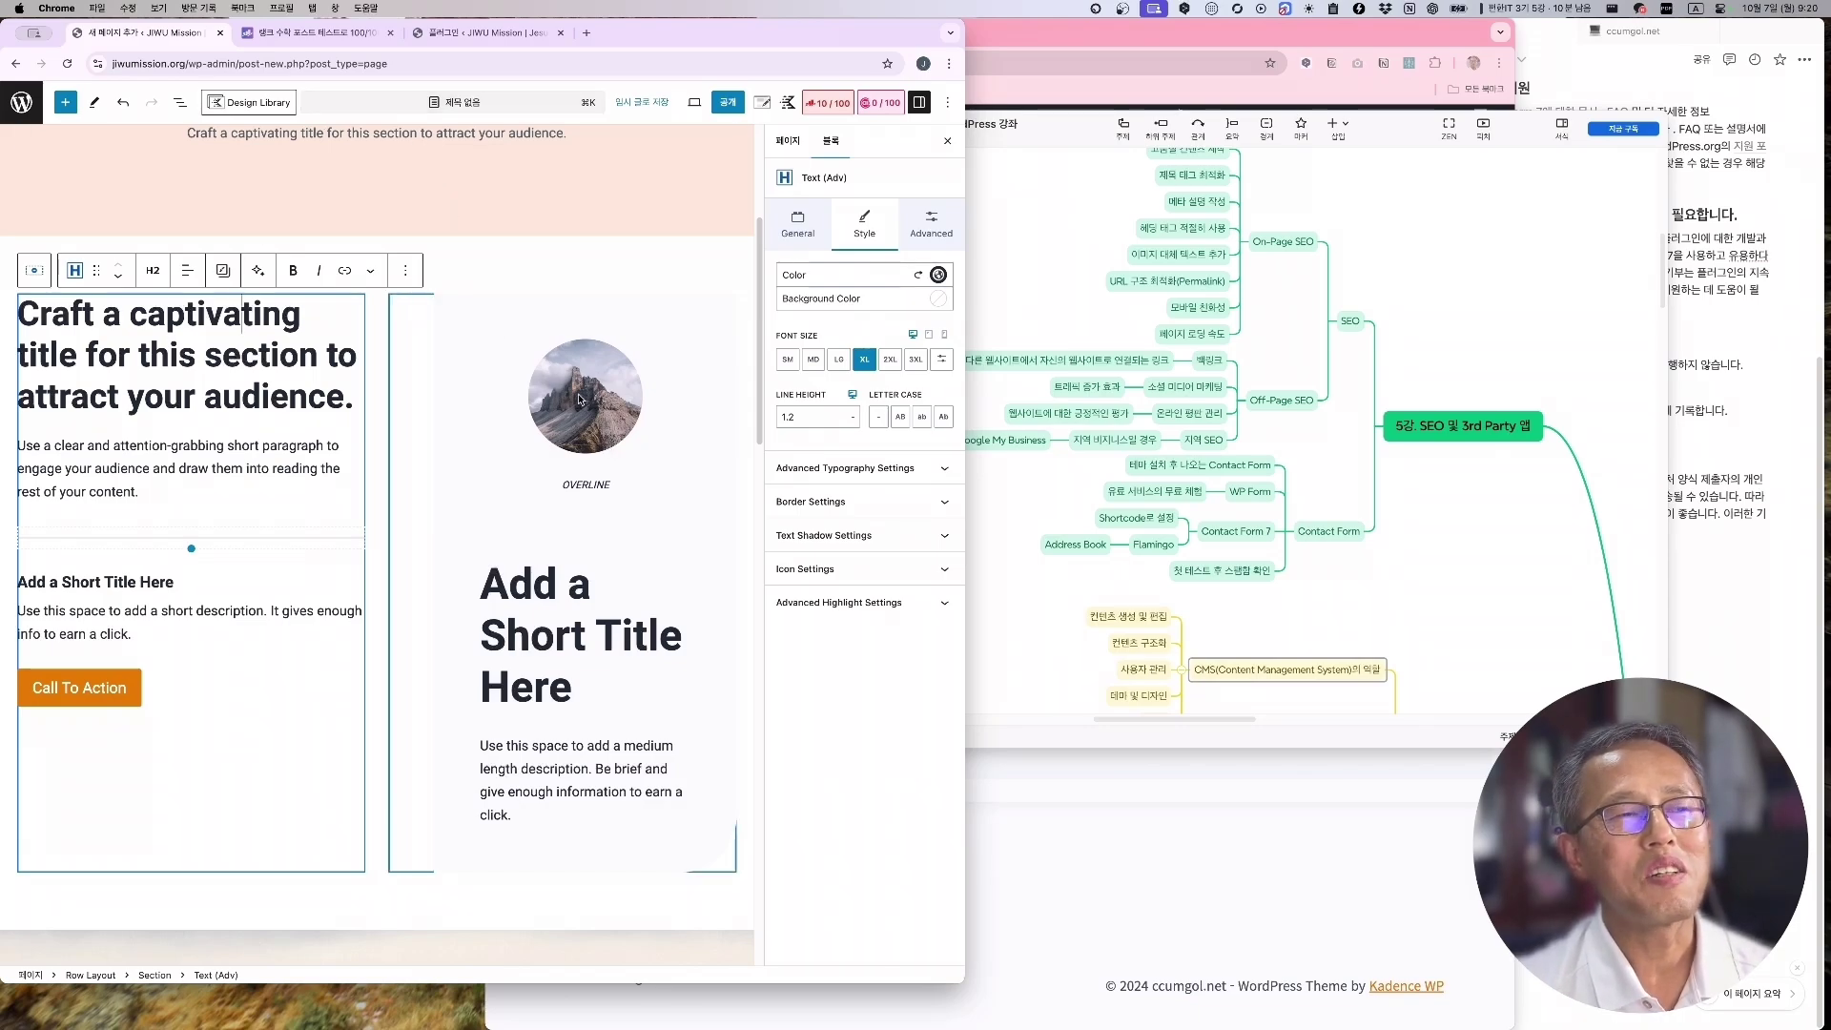
Switch to Xmind's 페이지구성예시 mind map and add three subtopics under the description of 교회의 Vision
click(1535, 629)
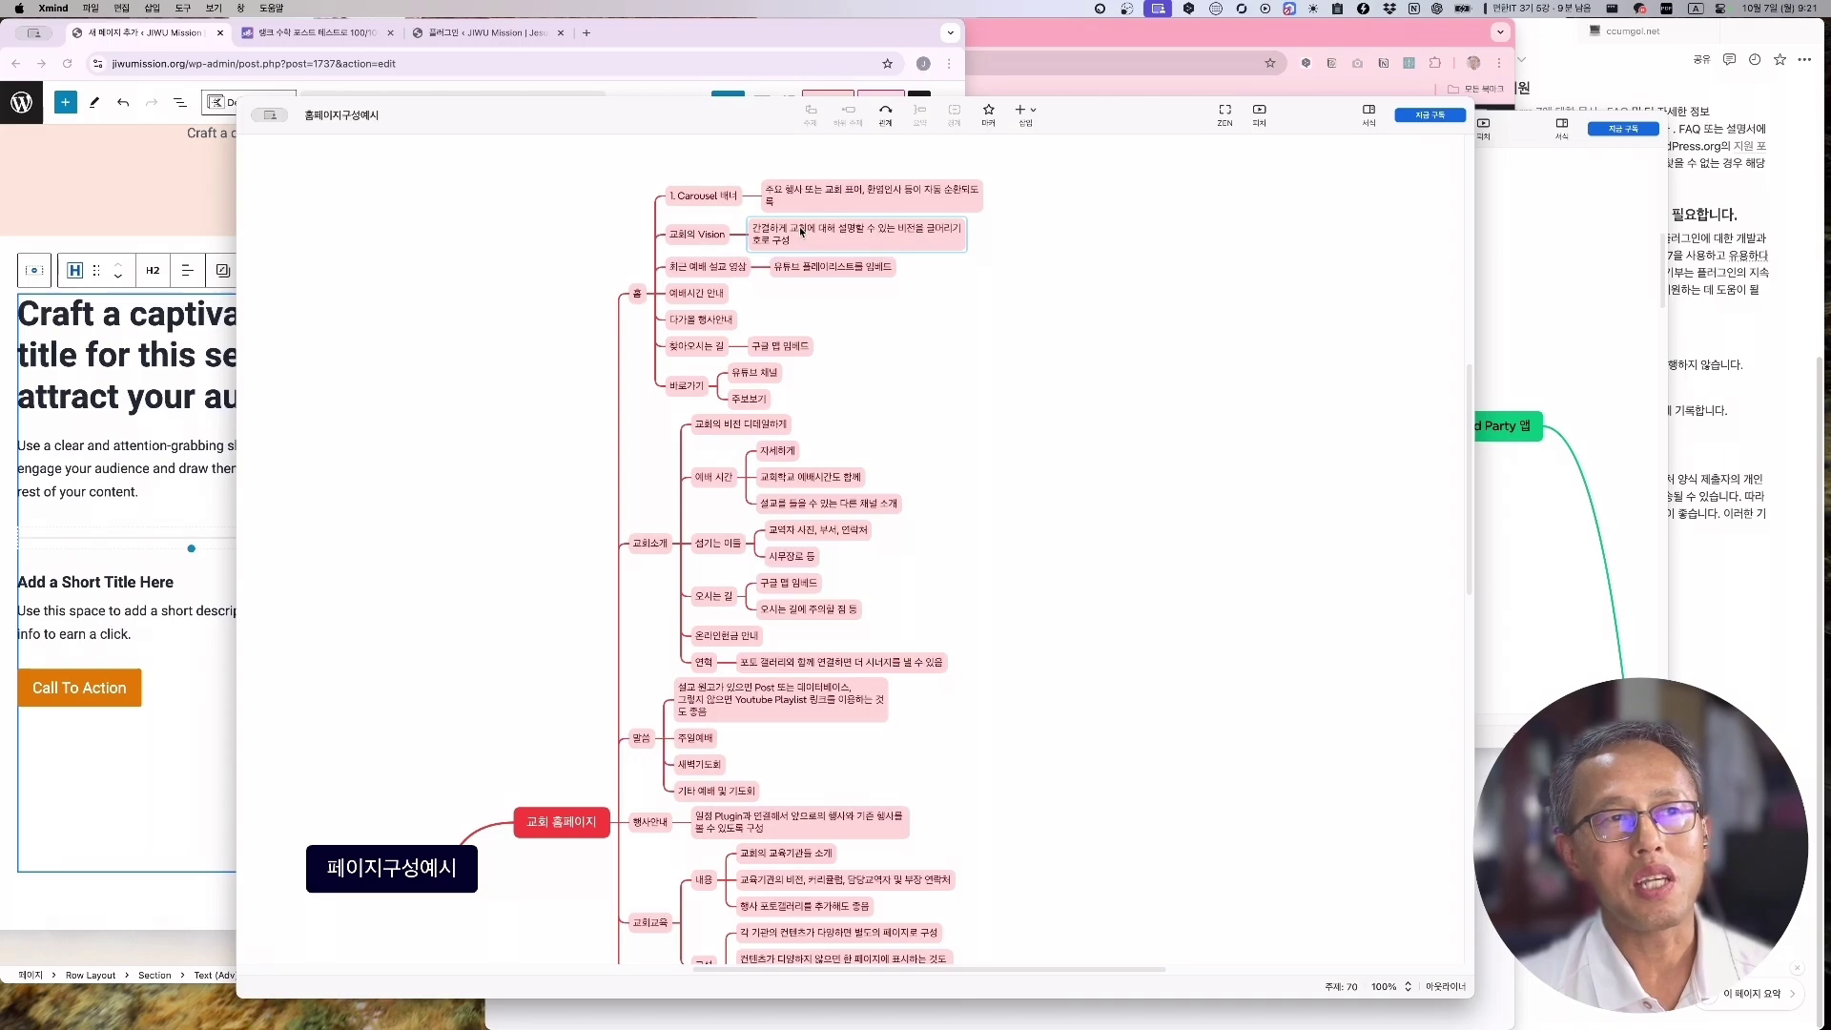
click(912, 241)
key(Tab)
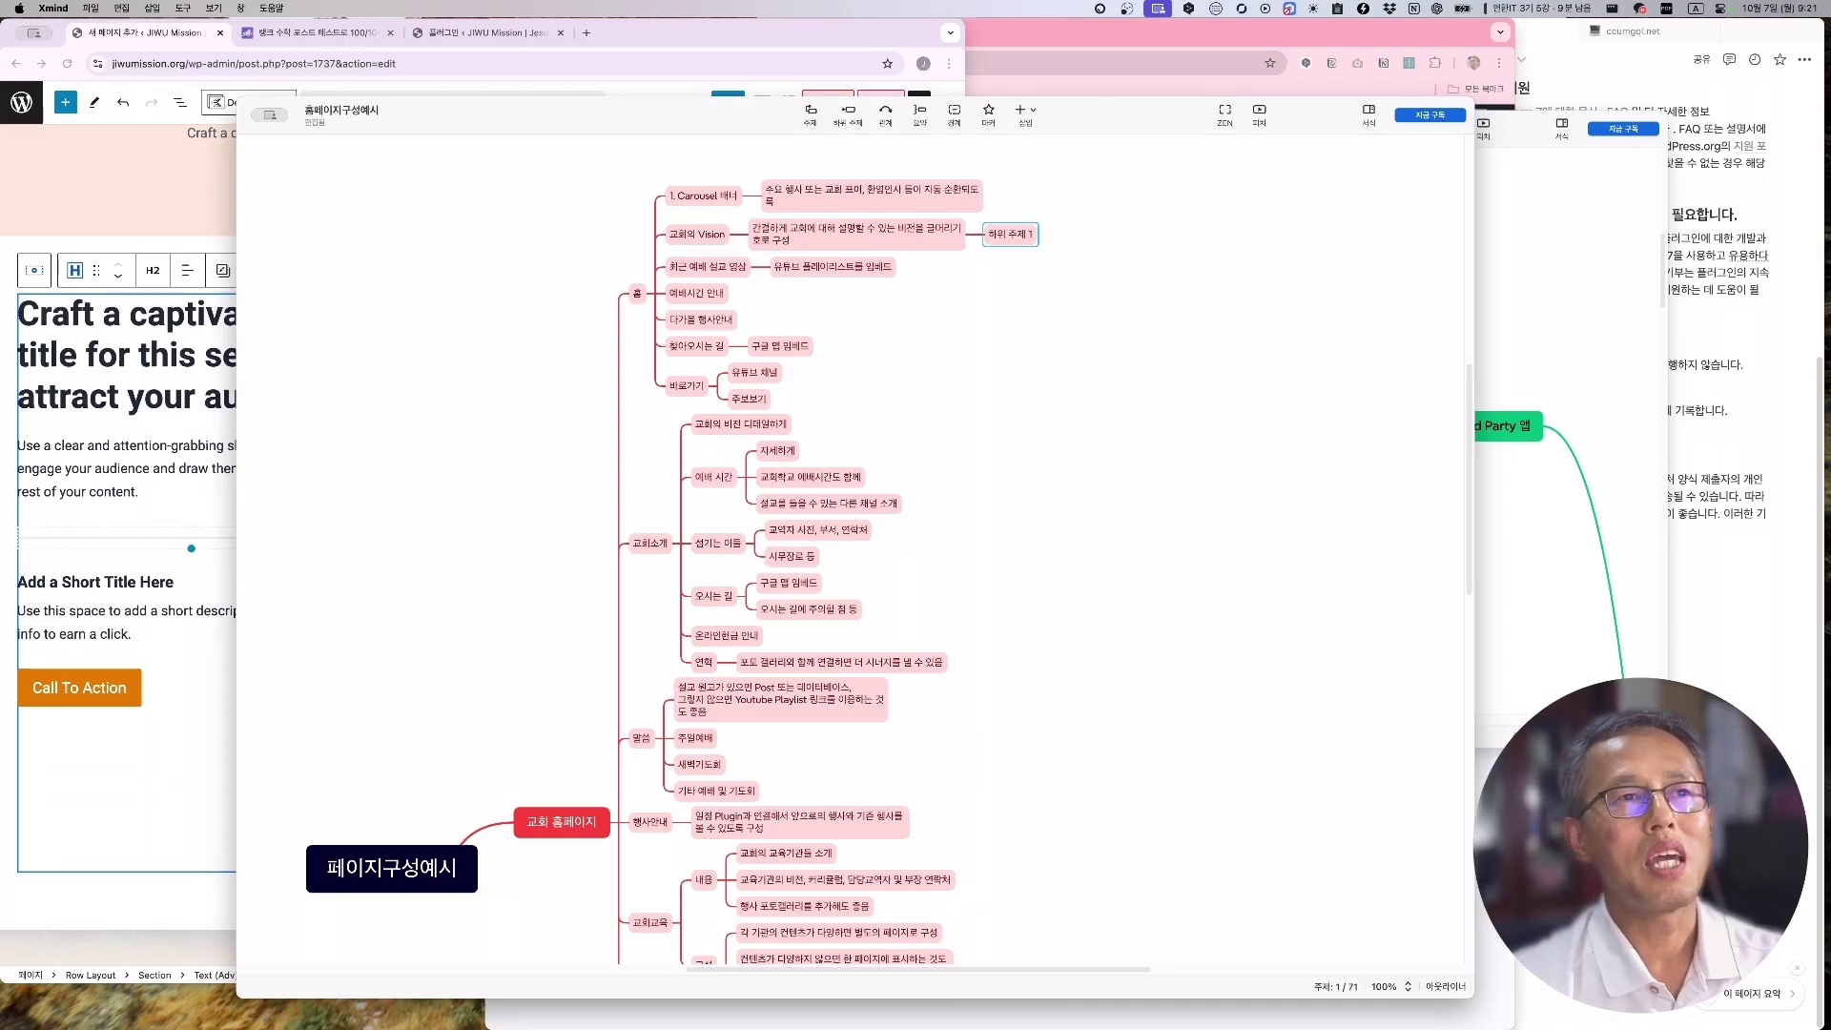
key(Return)
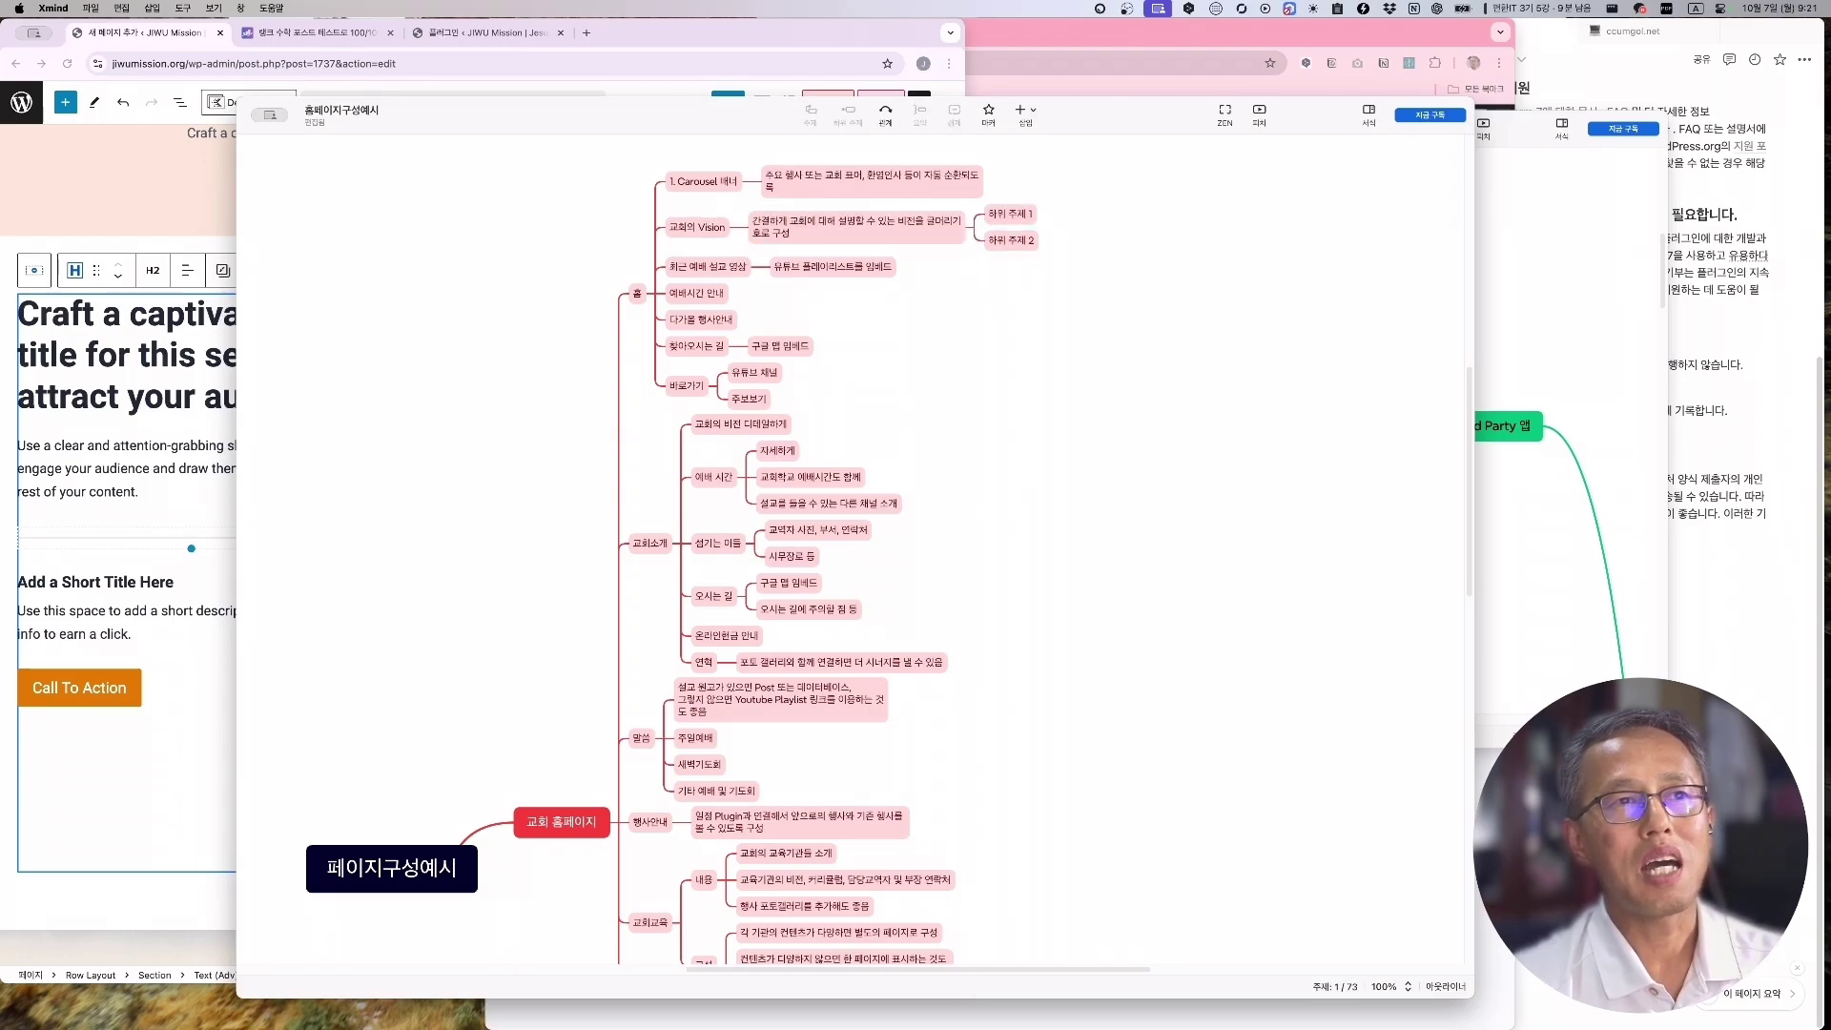
key(Return)
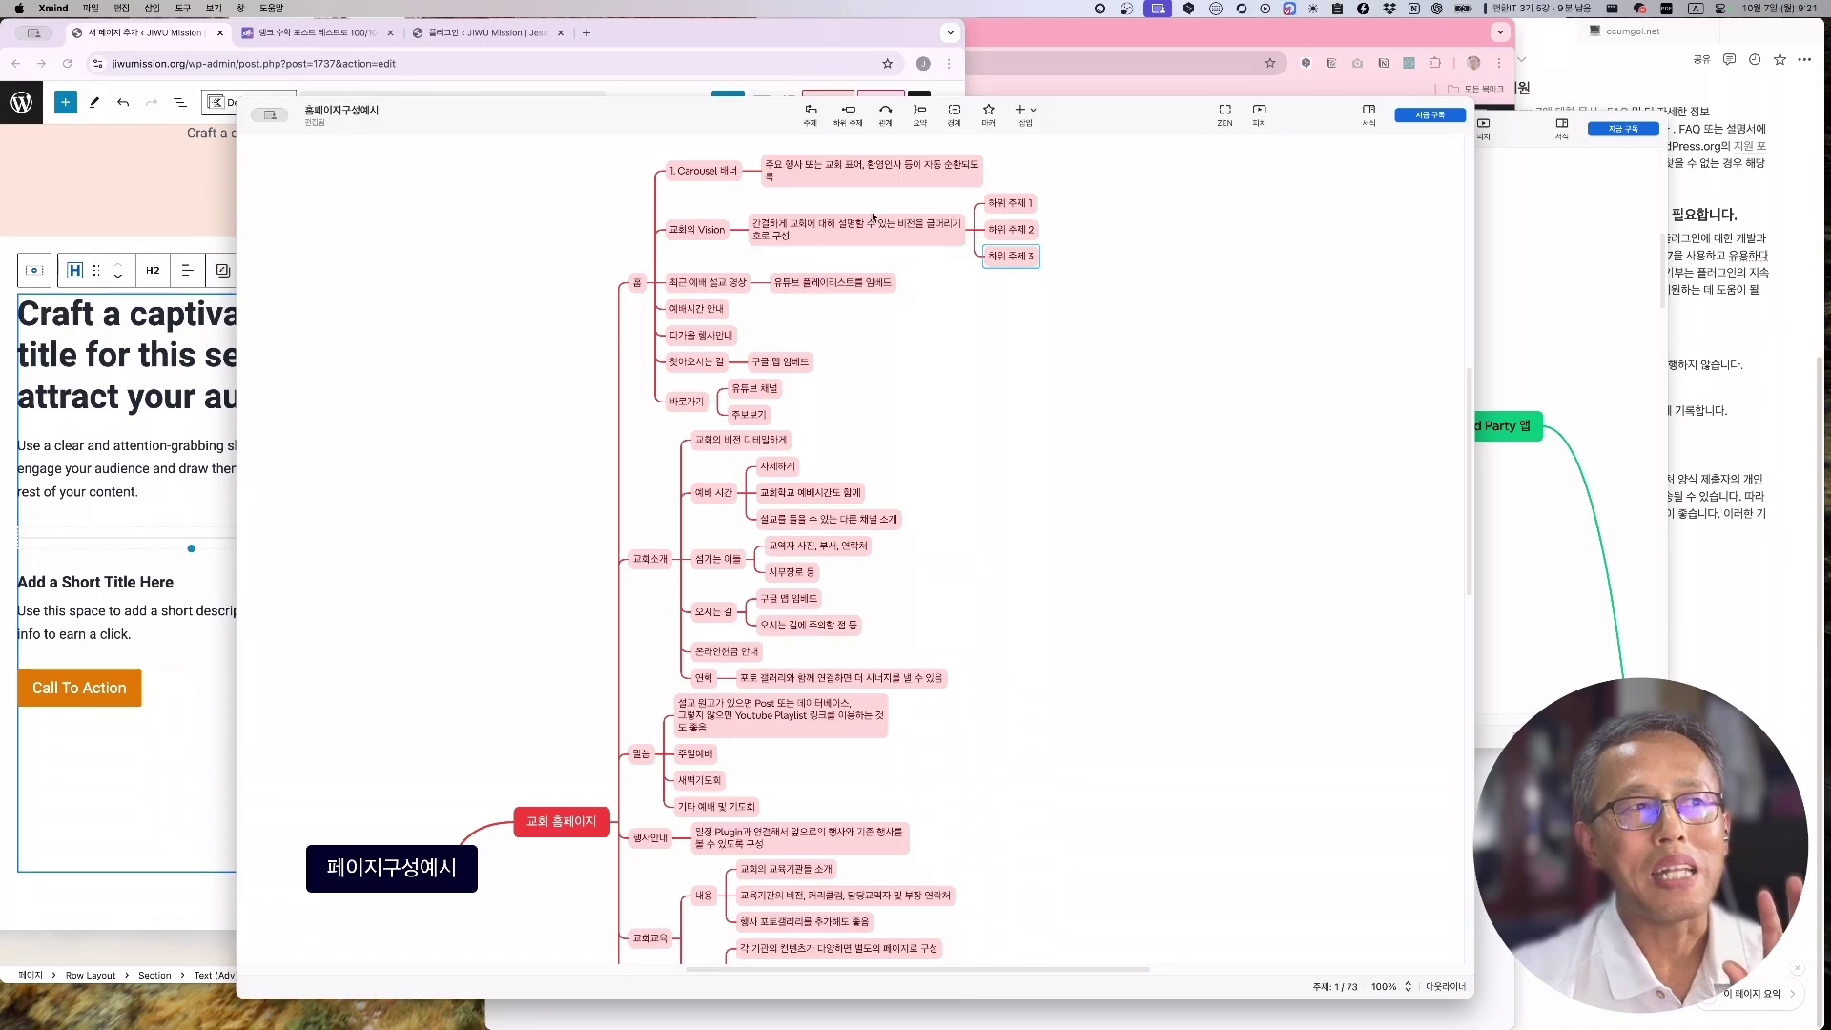
Move the mind map beside the WordPress editor and view the Hero patterns in the Kadence Design Library
drag(555, 101, 1216, 101)
click(250, 101)
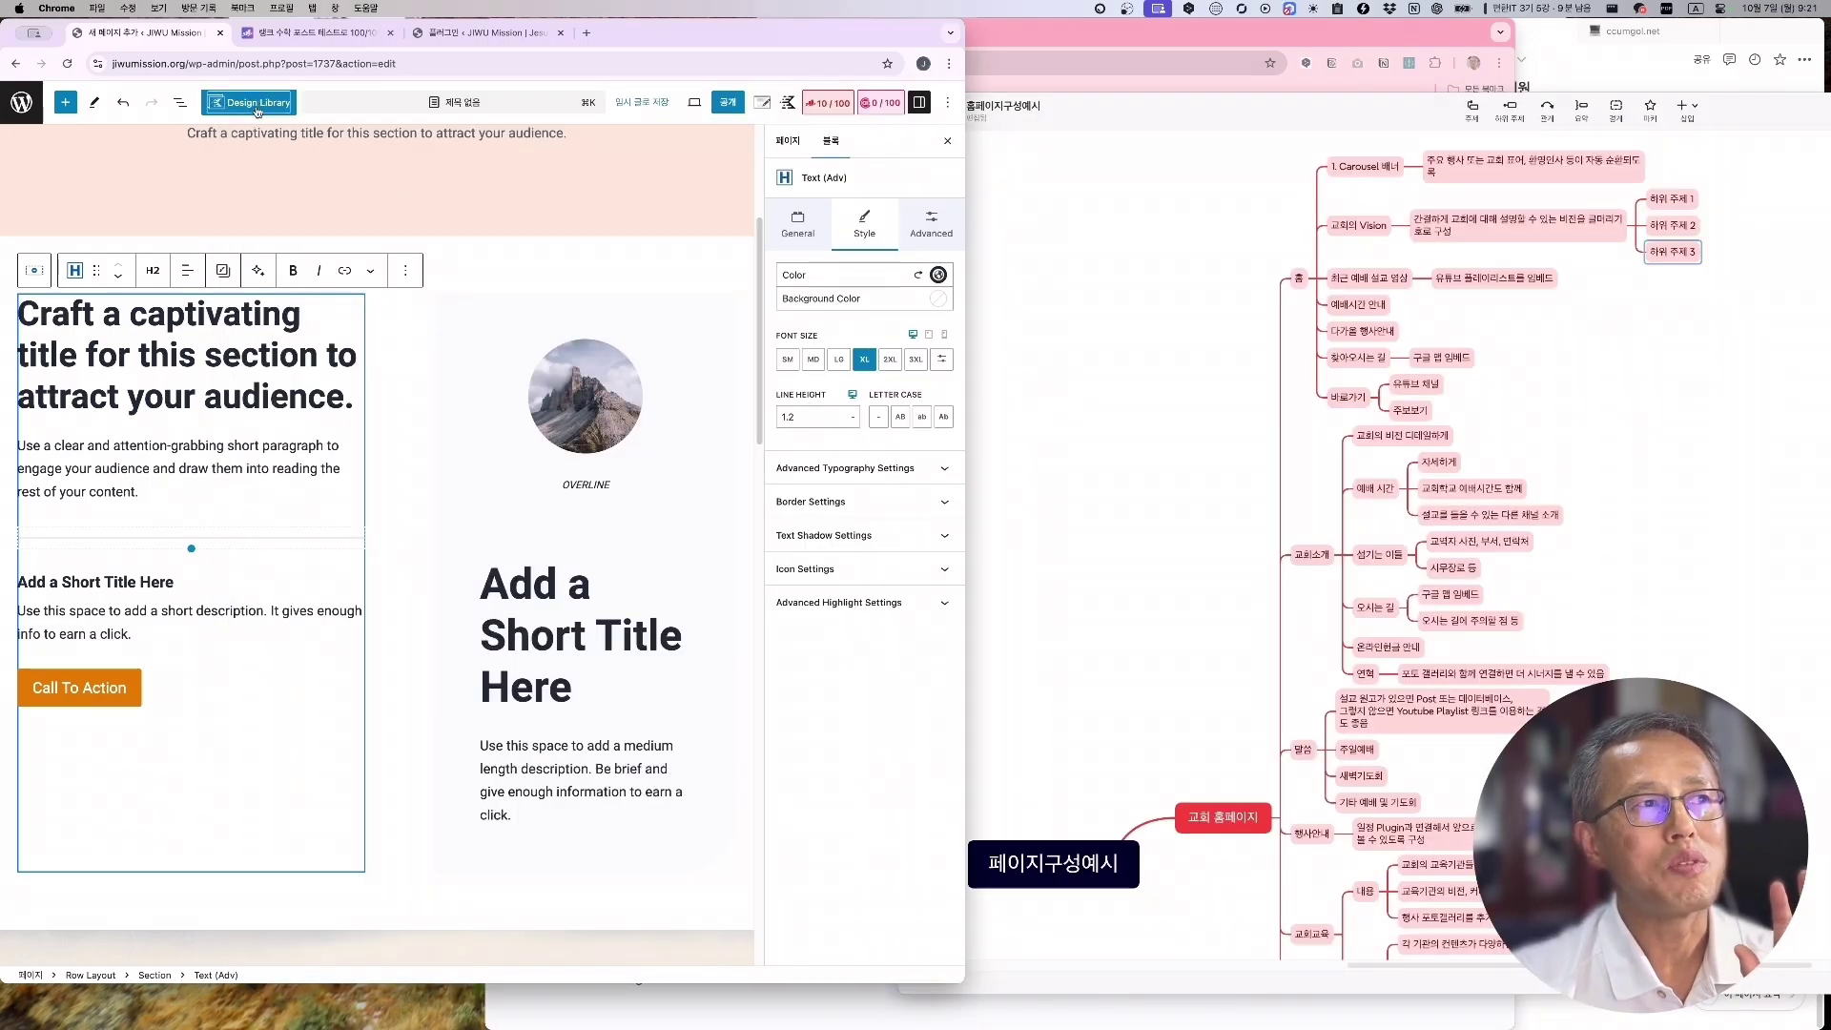
click(75, 221)
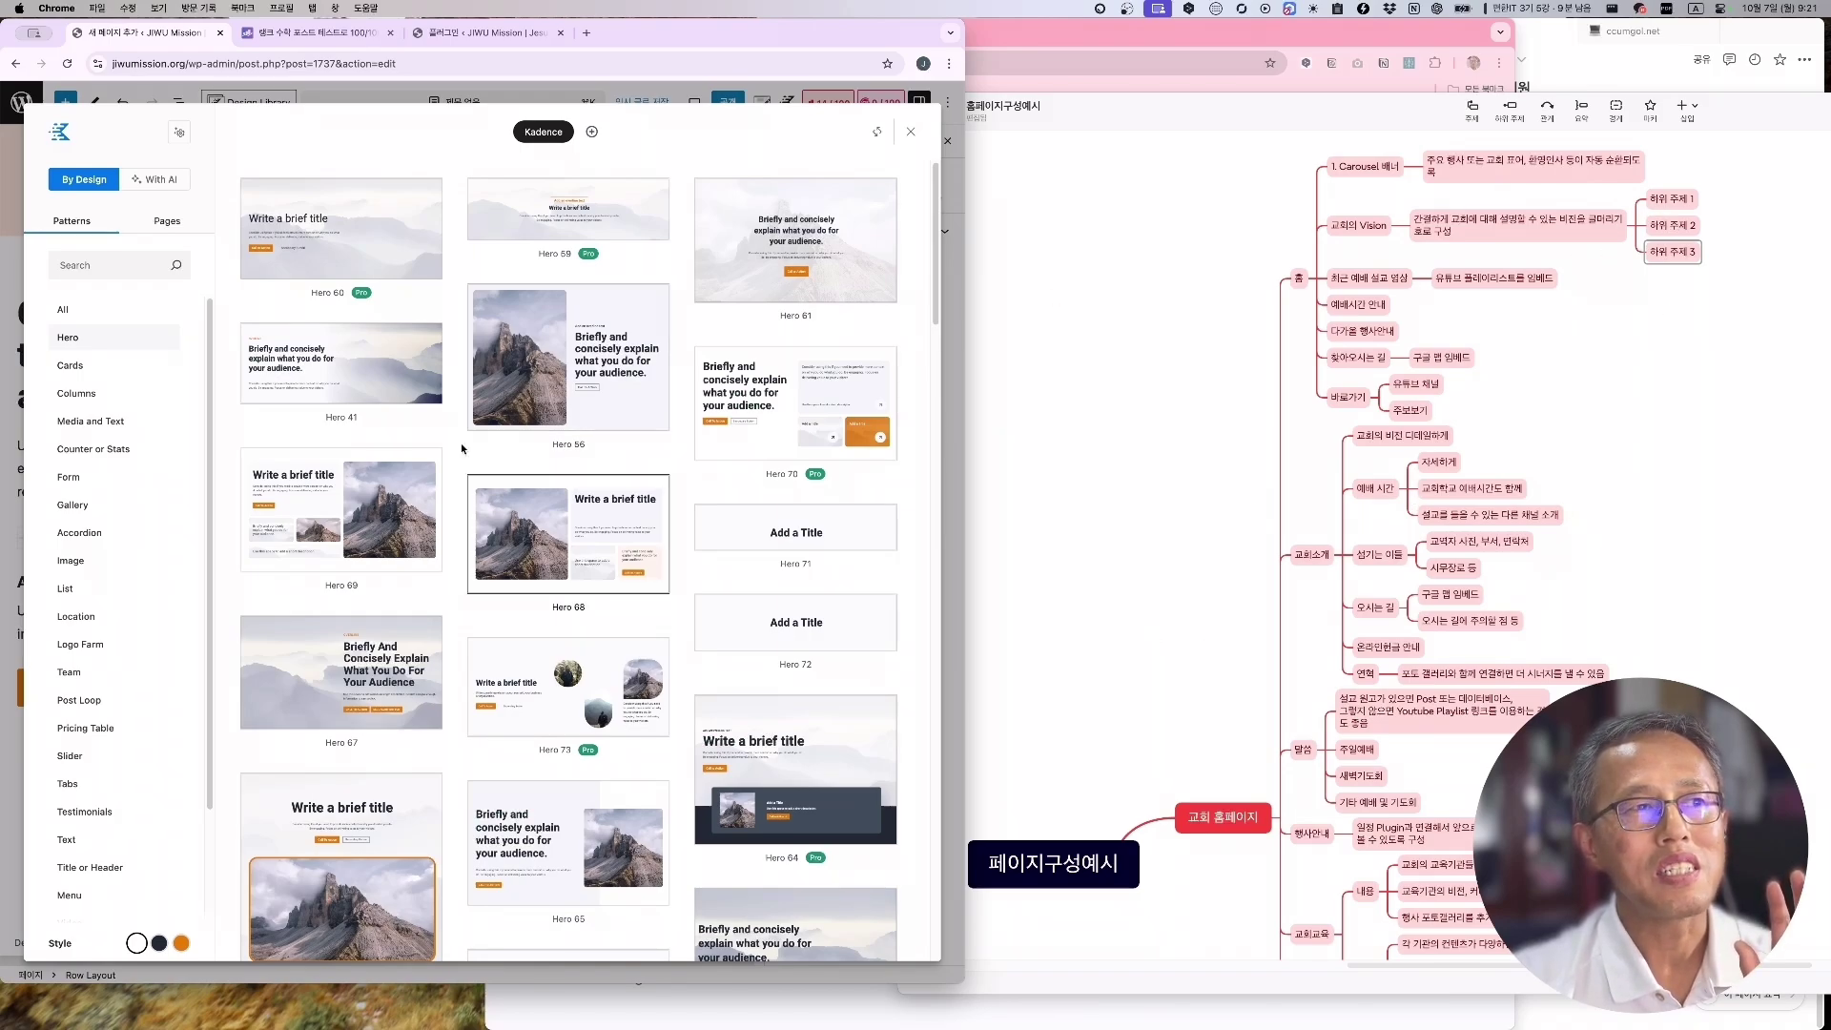
mouse_move(742, 430)
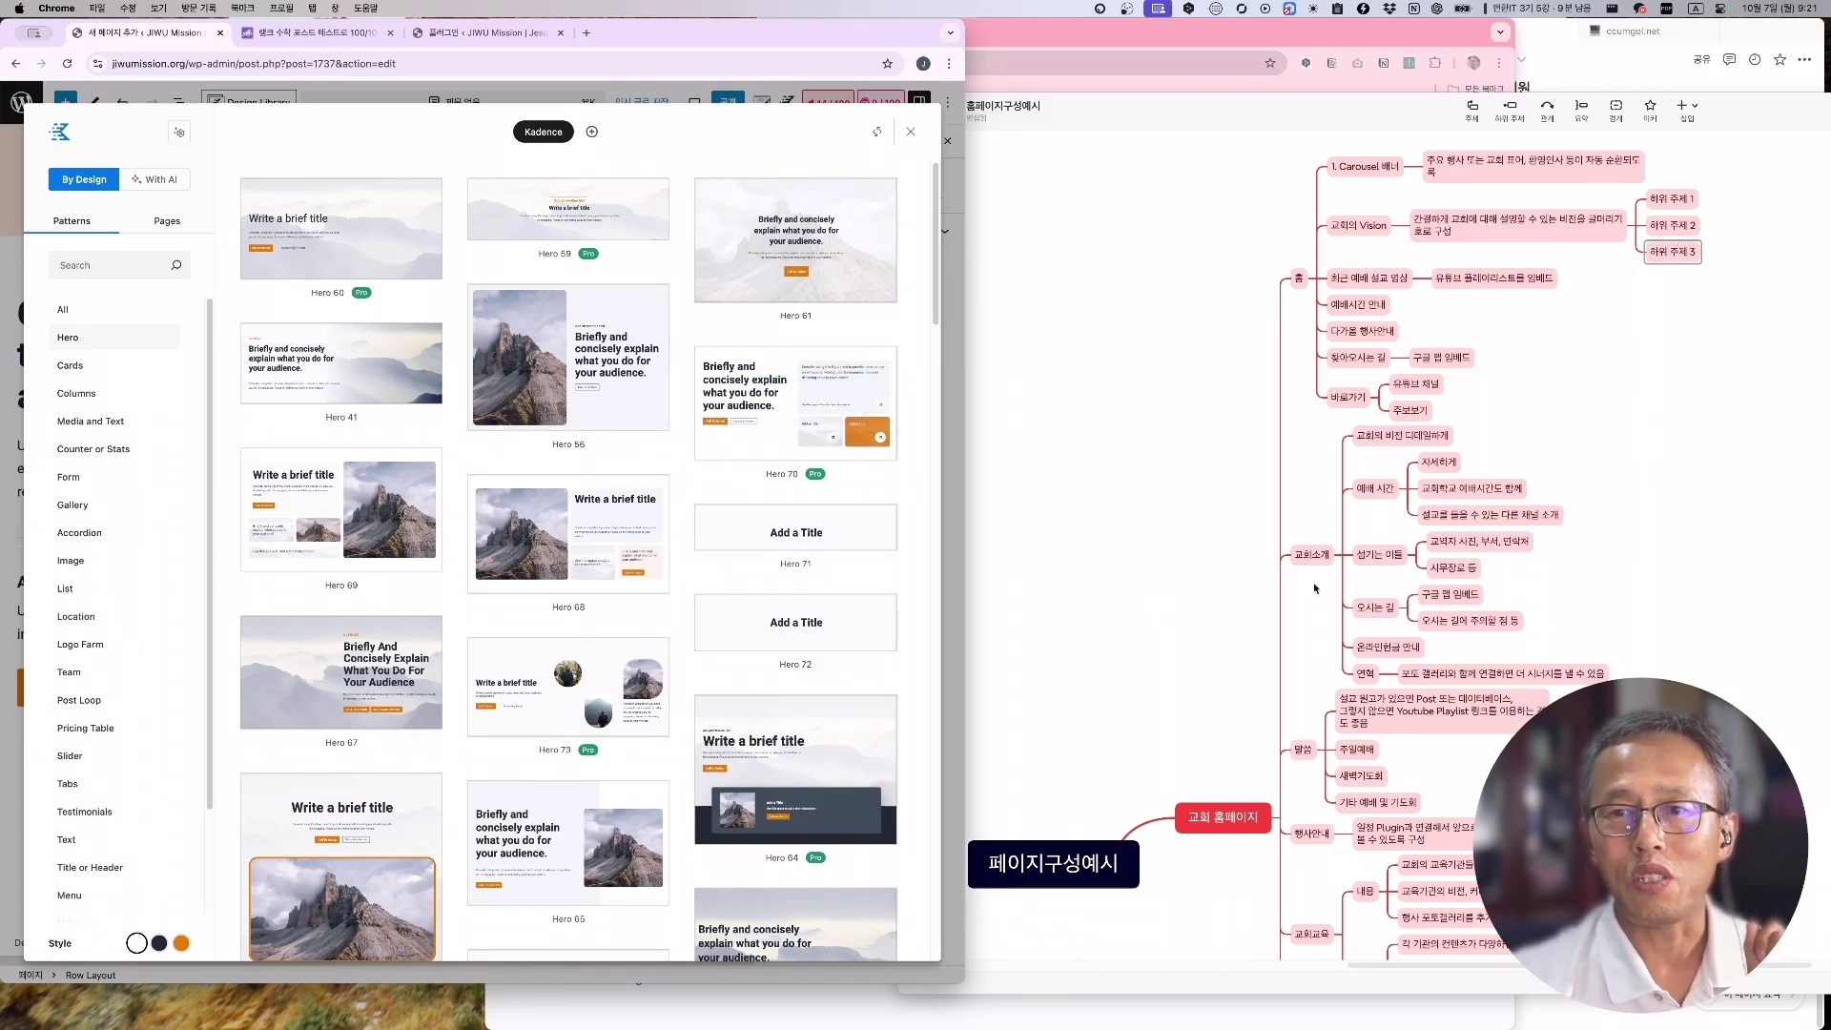
Review the 교회 홈페이지 branches of the 페이지구성예시 mind map, from 홈 down to 커뮤니티 and back
scroll(1397, 291, down, 2)
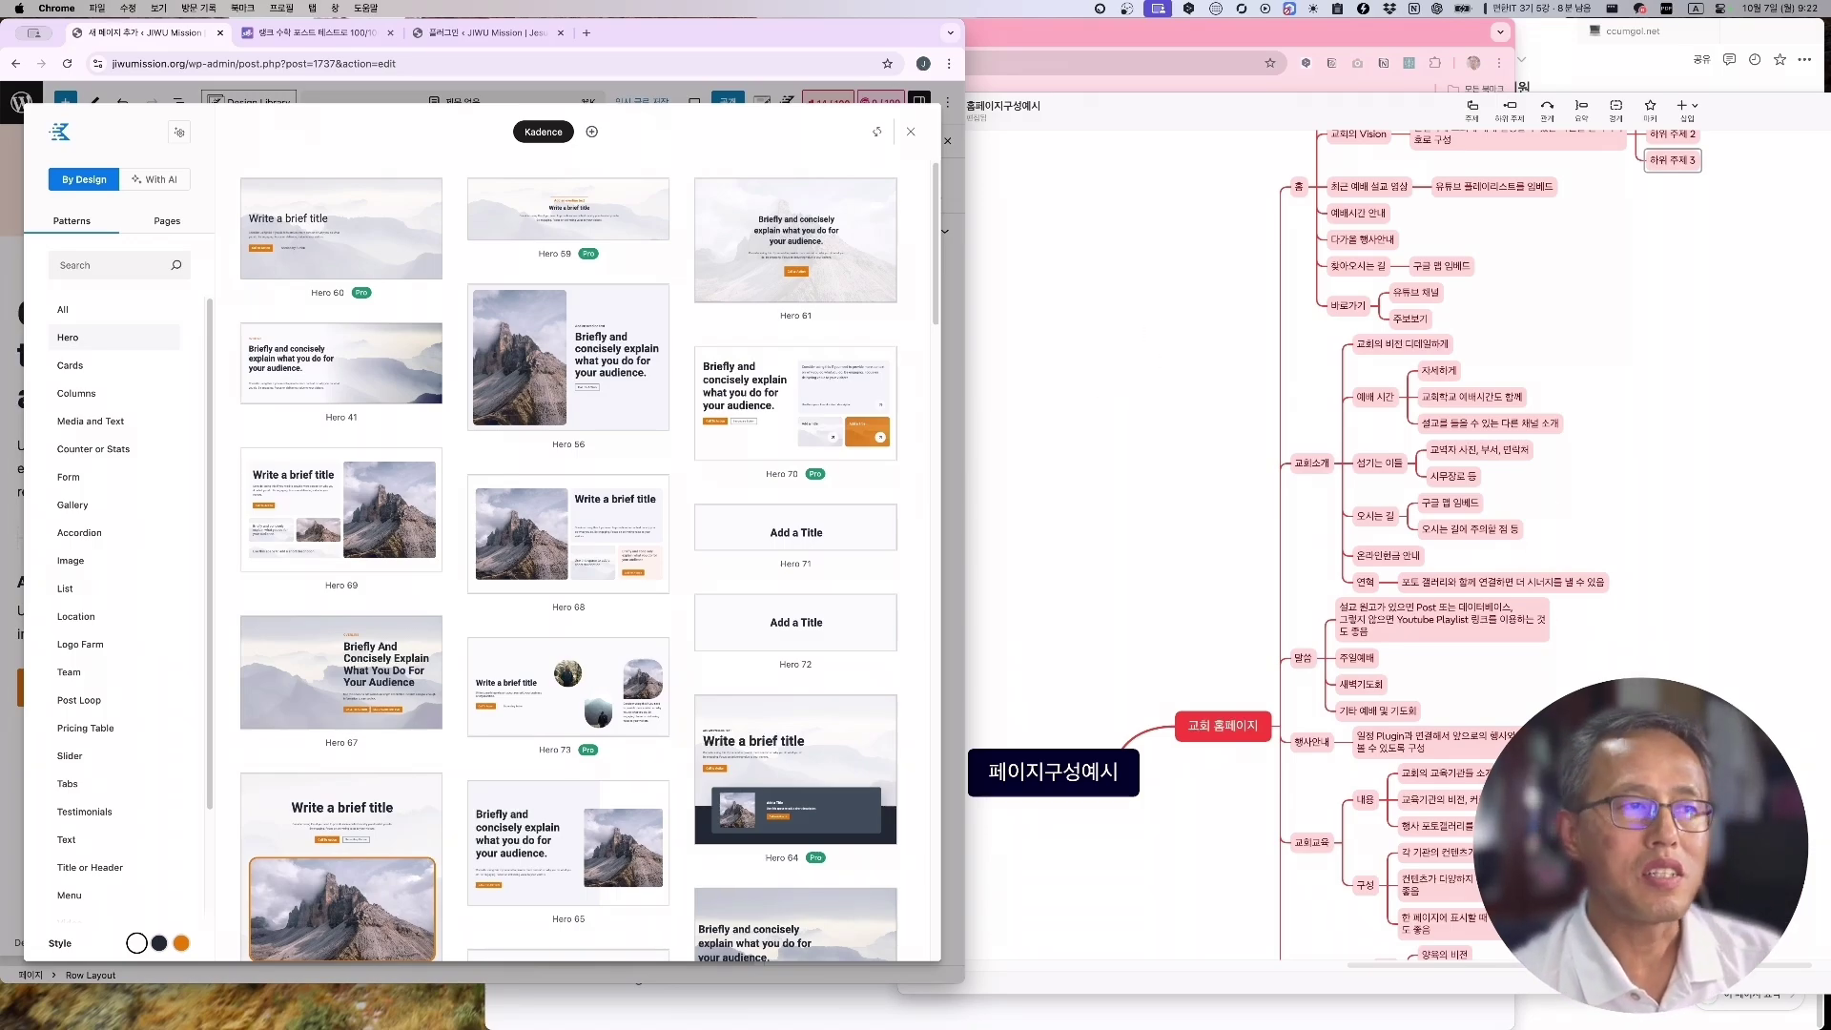
scroll(1517, 648, down, 10)
scroll(1507, 725, up, 2)
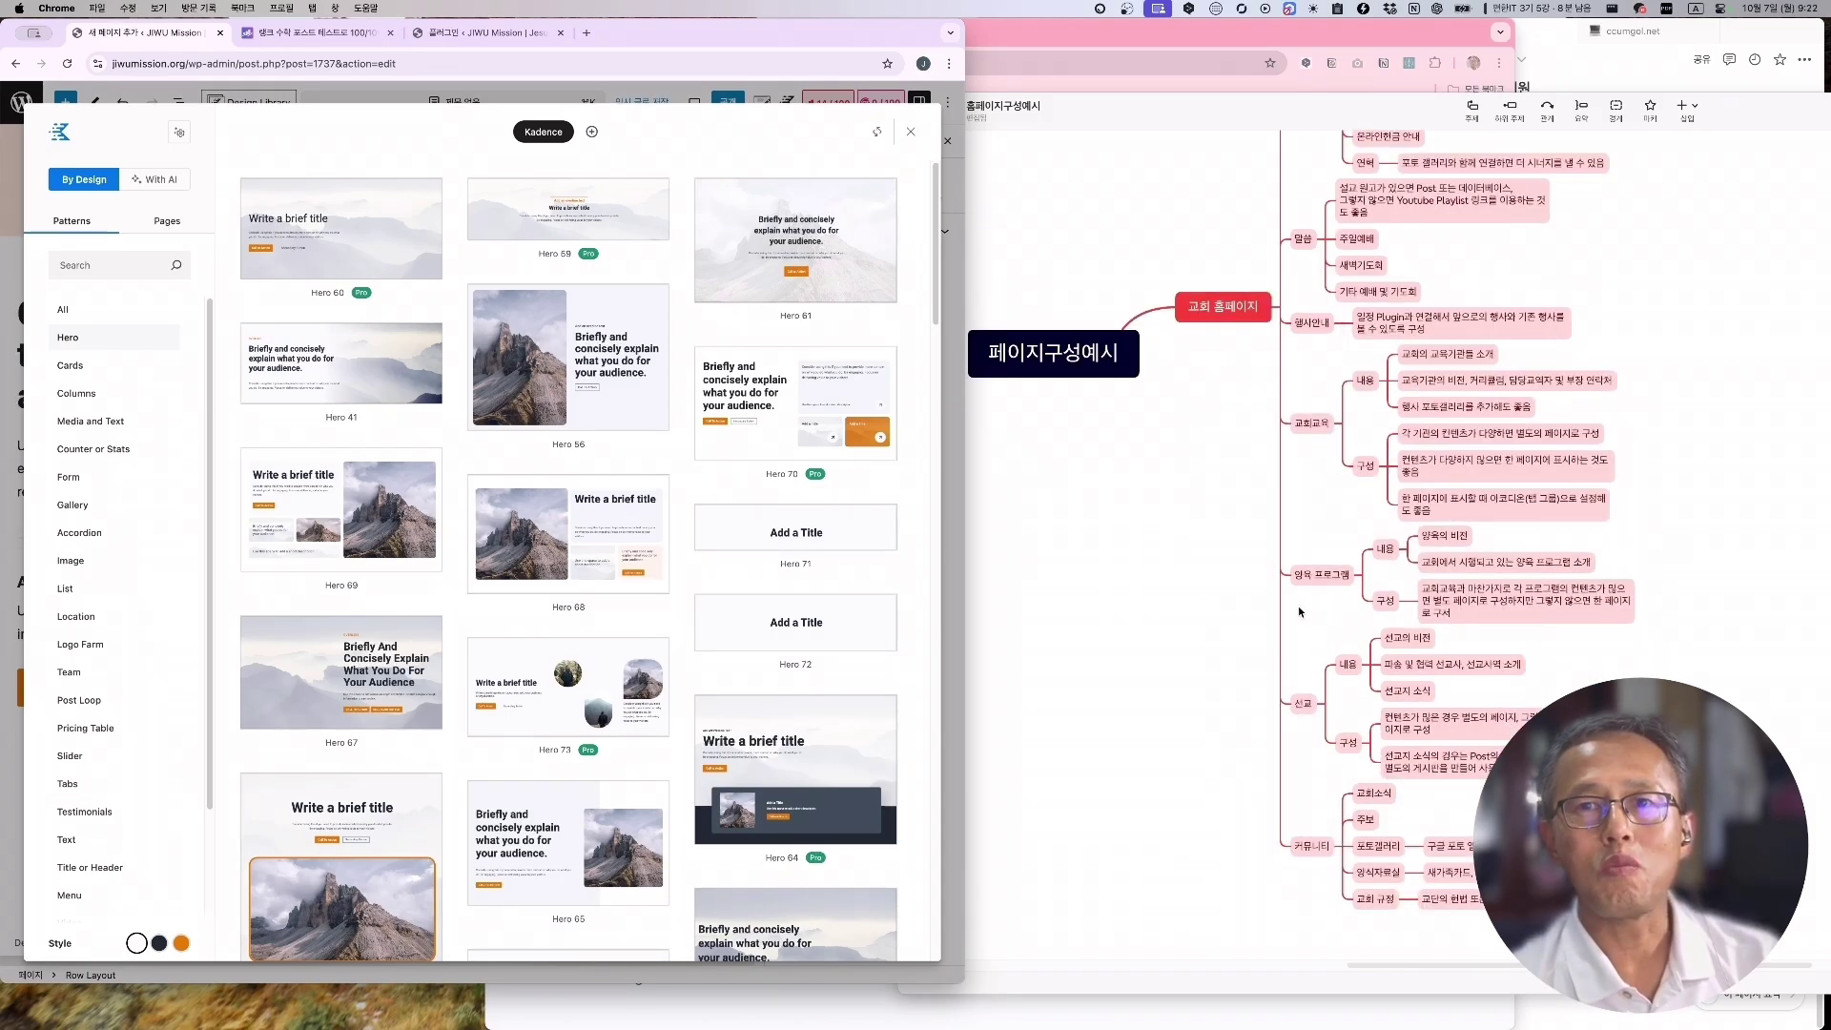
click(1677, 528)
scroll(1677, 528, up, 5)
scroll(1677, 528, up, 5)
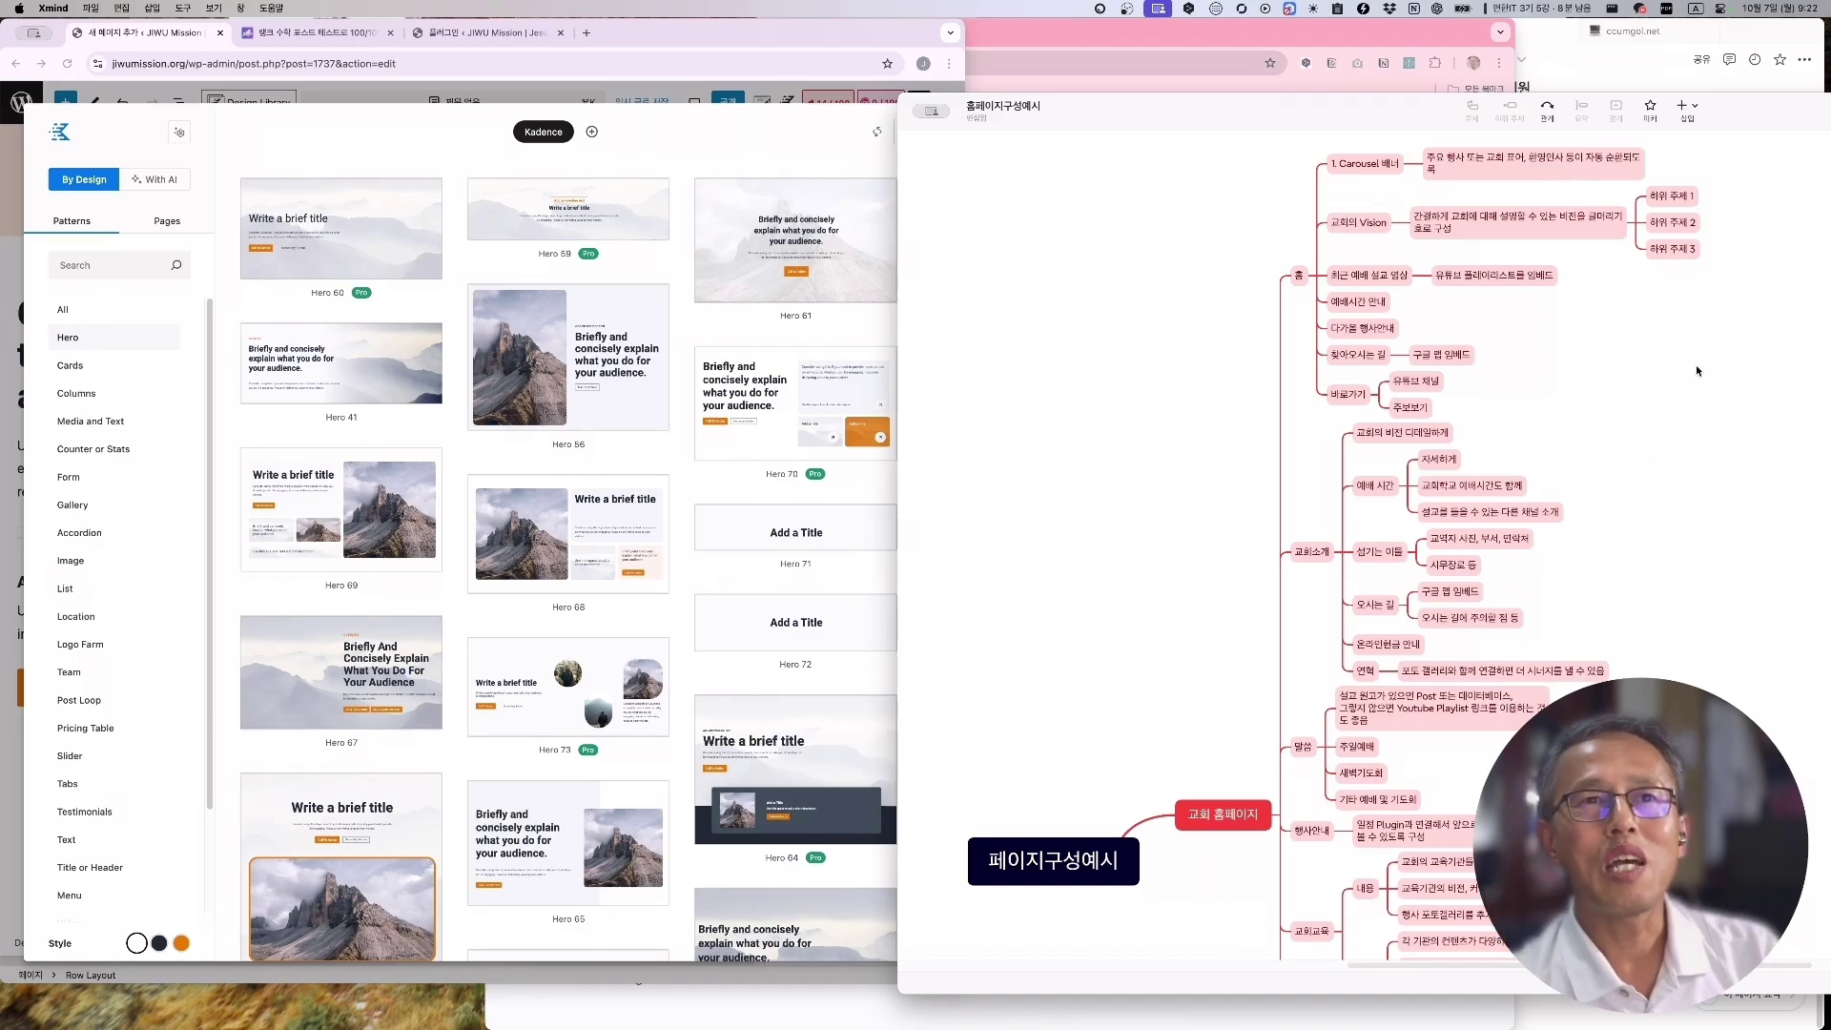
Switch to Notion, open the ccumgol.net page and skim its lists before returning to its introduction
click(1652, 36)
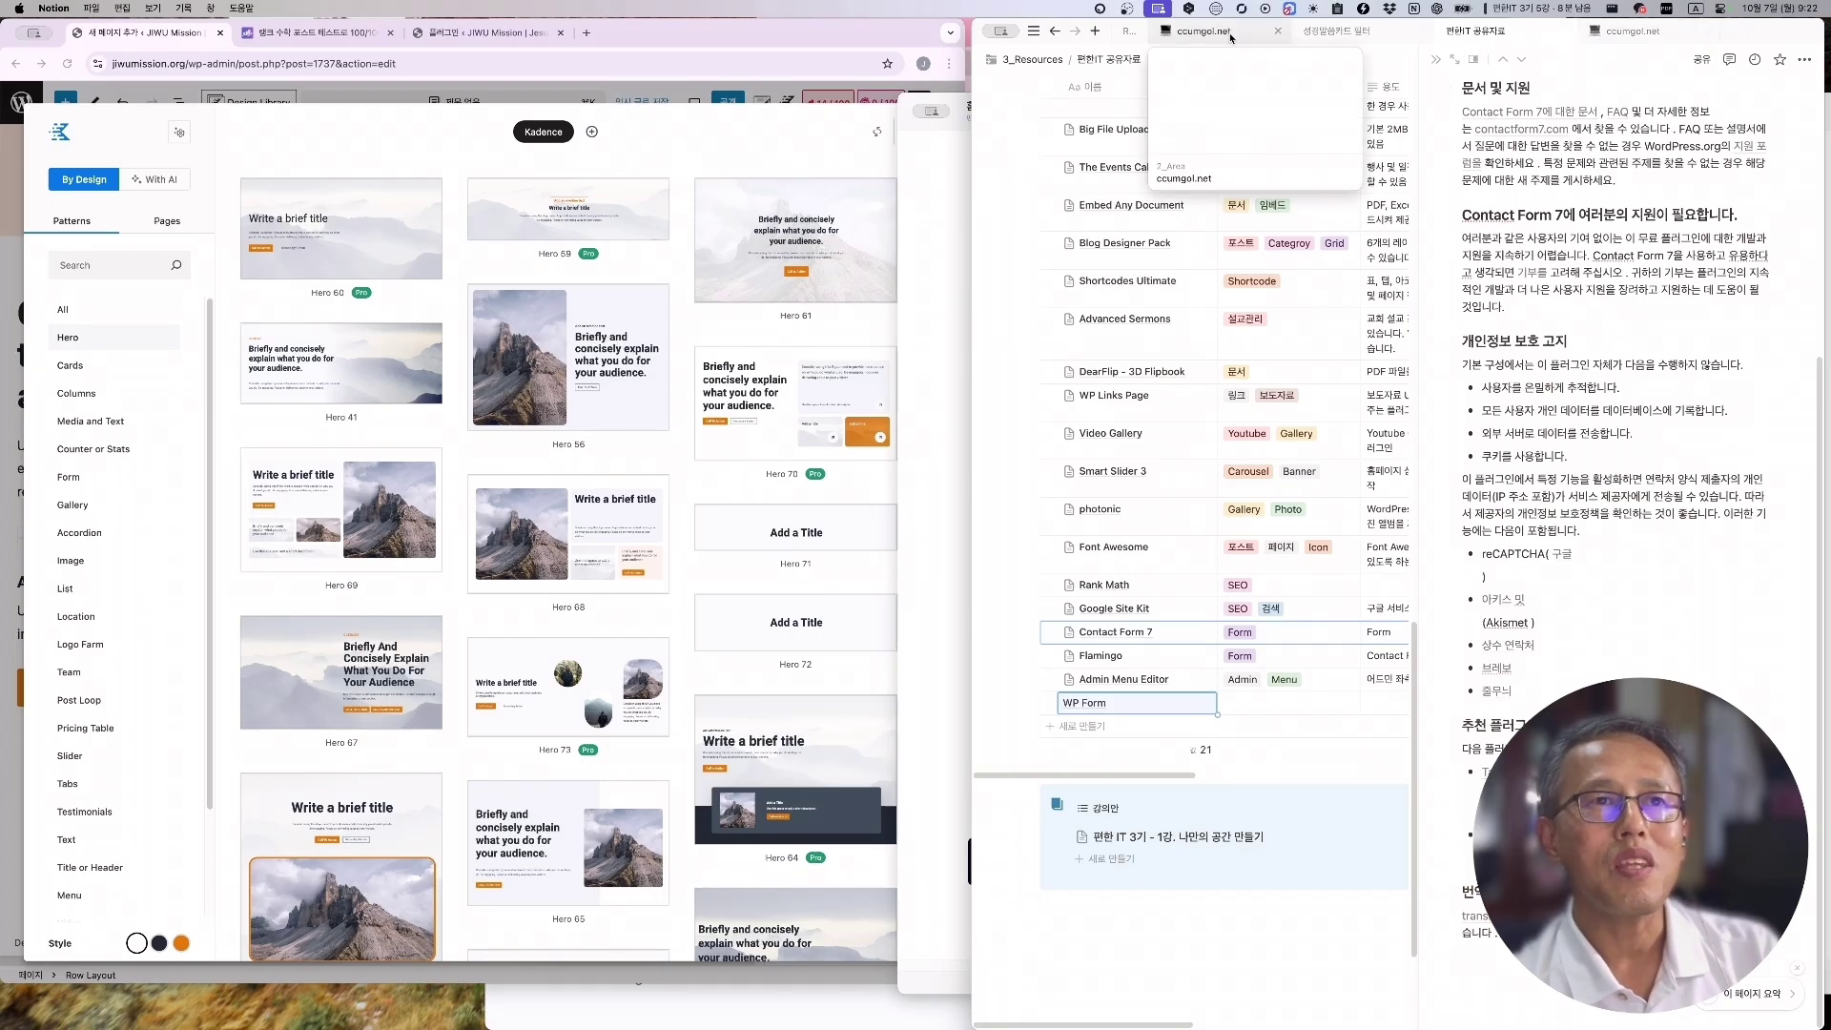
click(1230, 33)
scroll(1477, 656, down, 5)
scroll(1477, 656, down, 20)
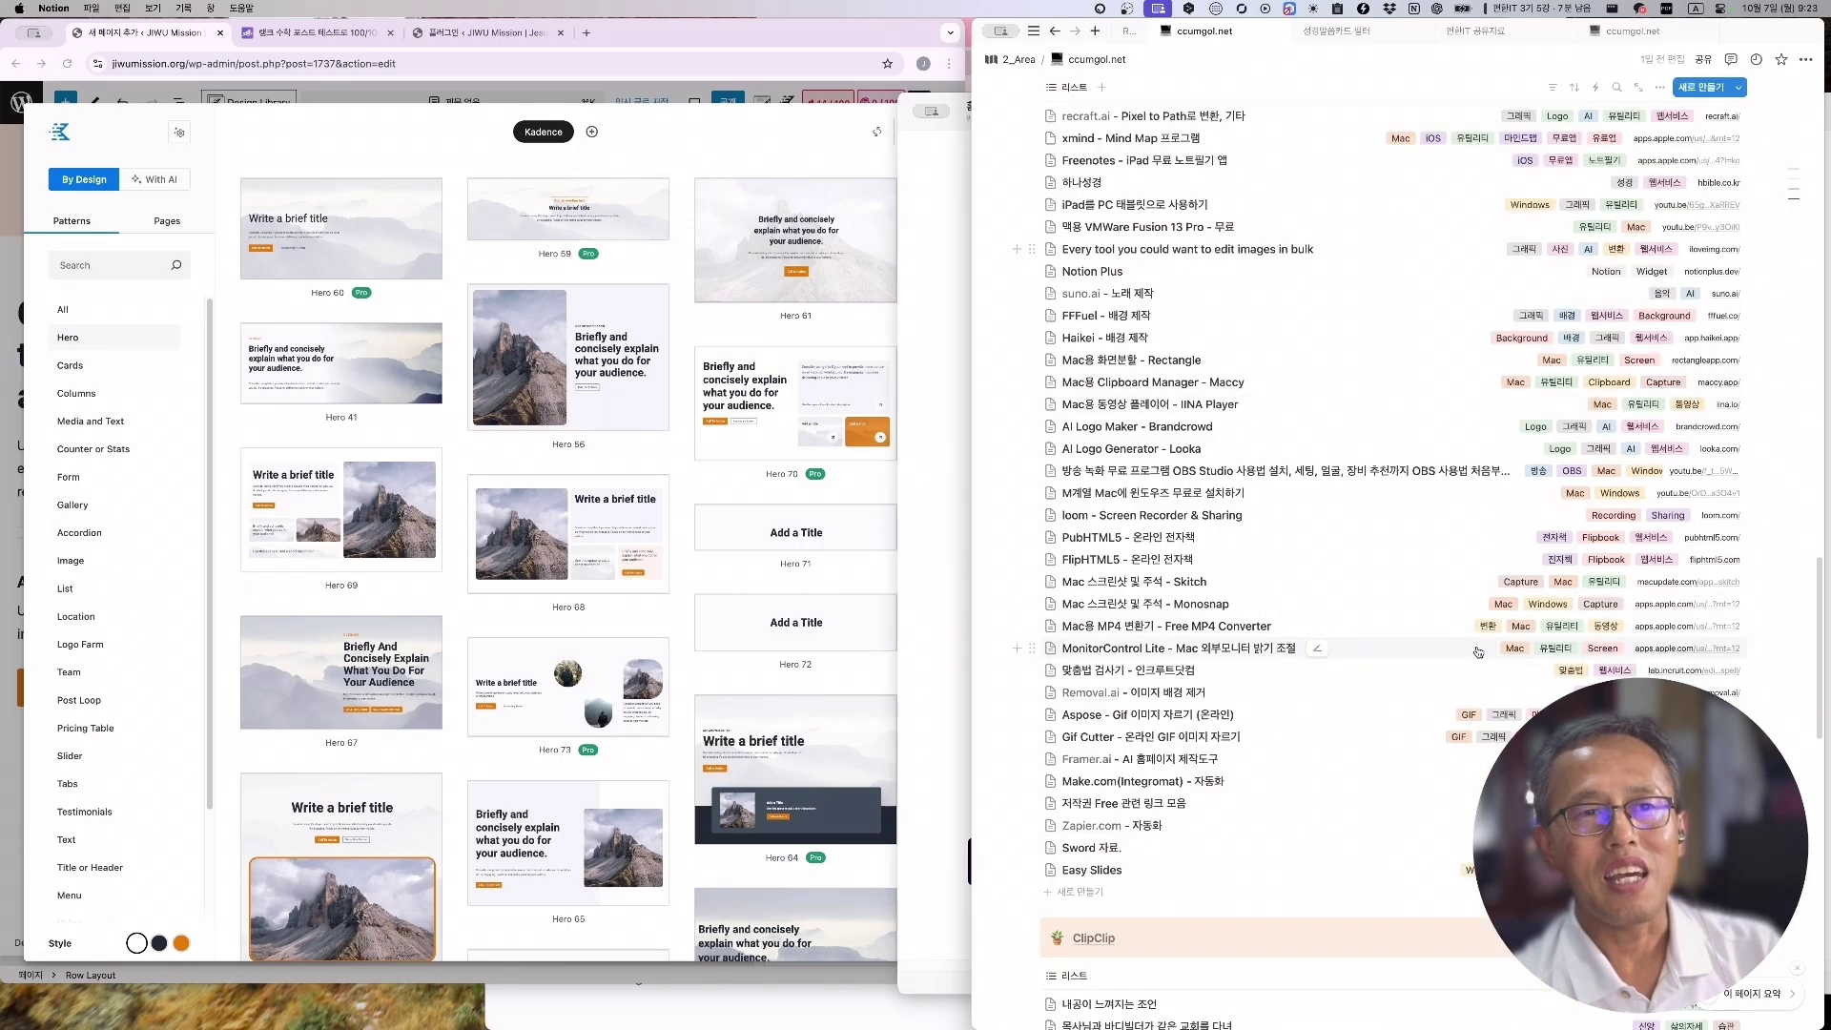
scroll(1477, 653, up, 20)
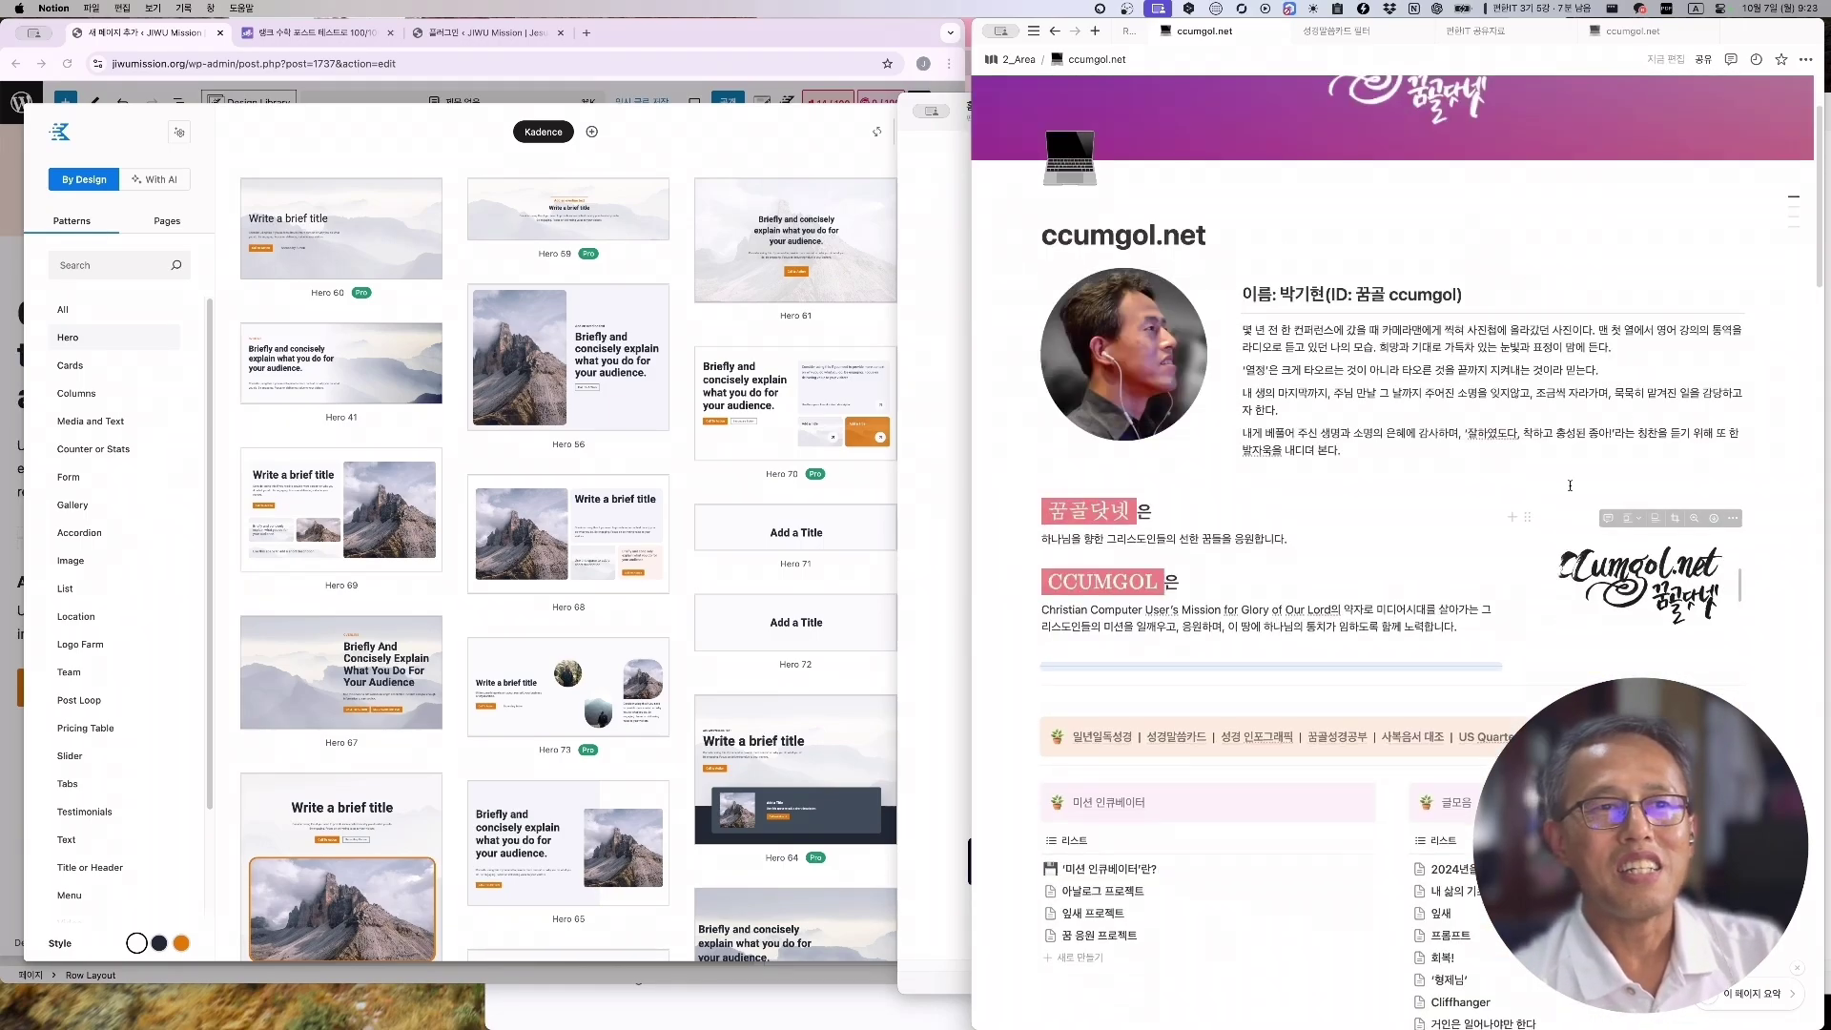
Look through the upper sections of the ccumgol.net page and preview the 민수기 entry on the Israelite marching formation under 성경 인포그래픽
scroll(1455, 722, down, 3)
scroll(1455, 722, down, 2)
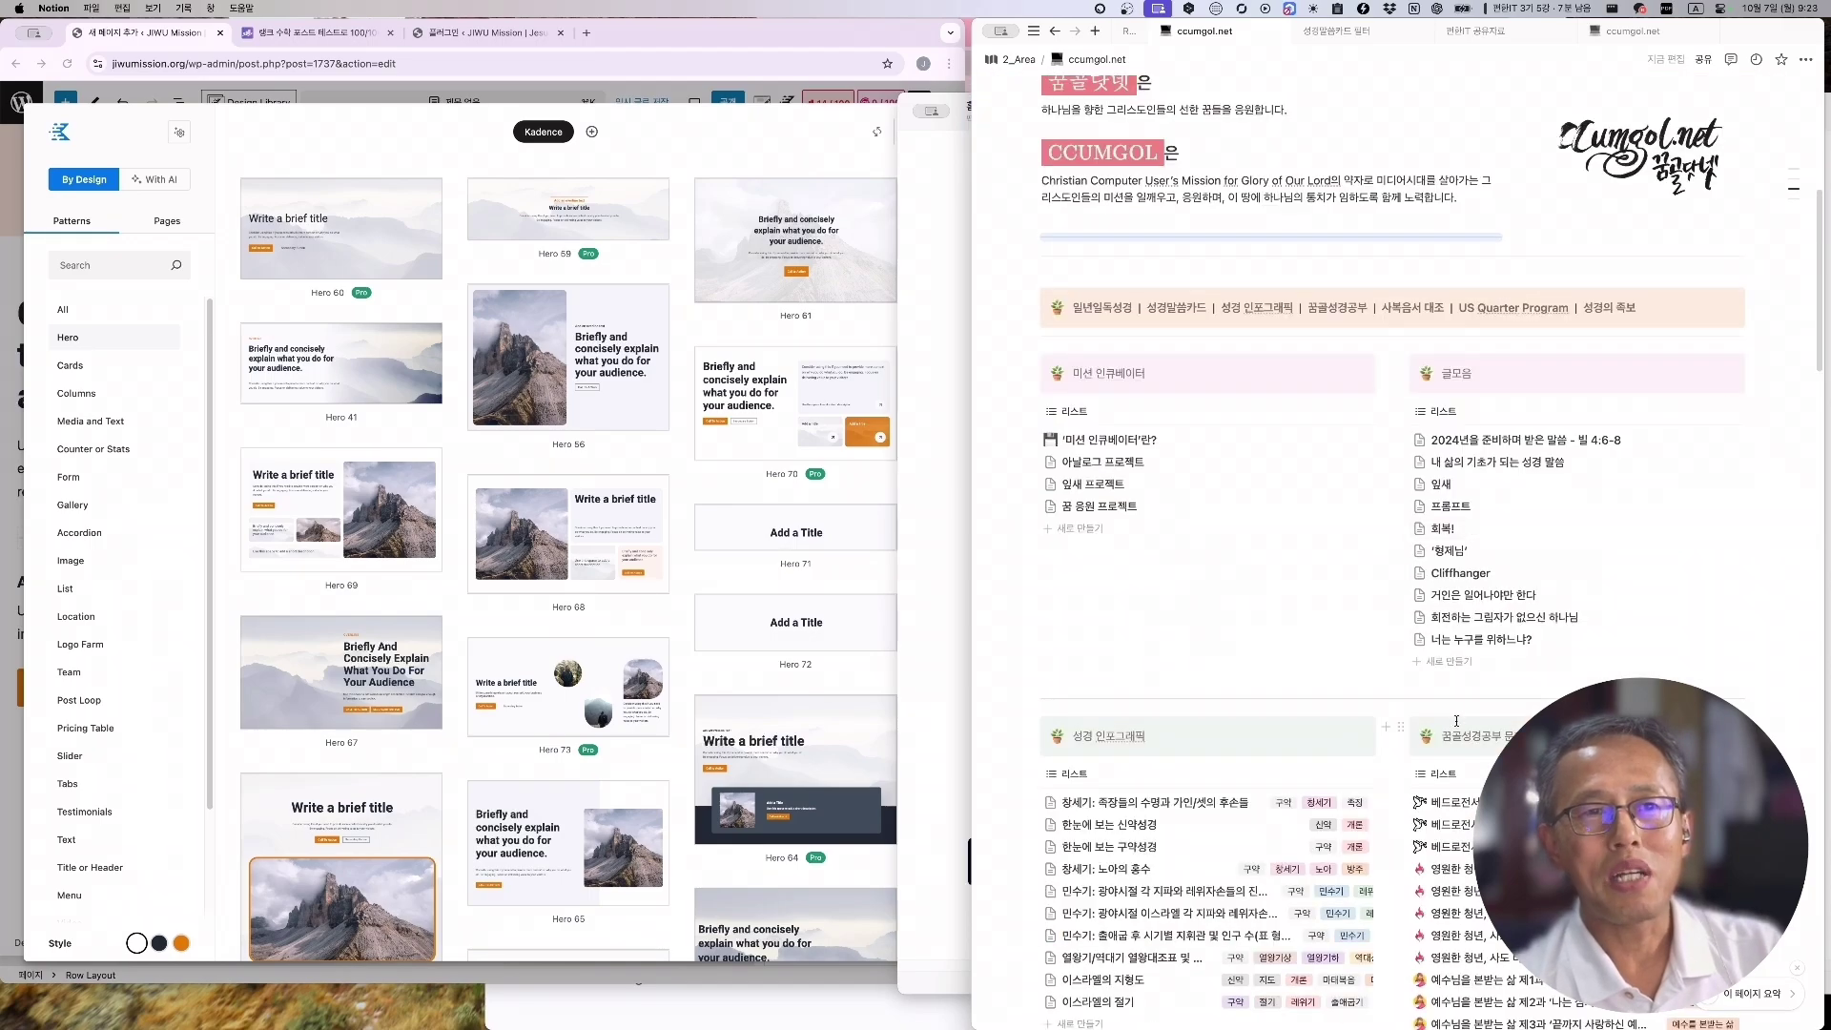
scroll(1212, 554, down, 3)
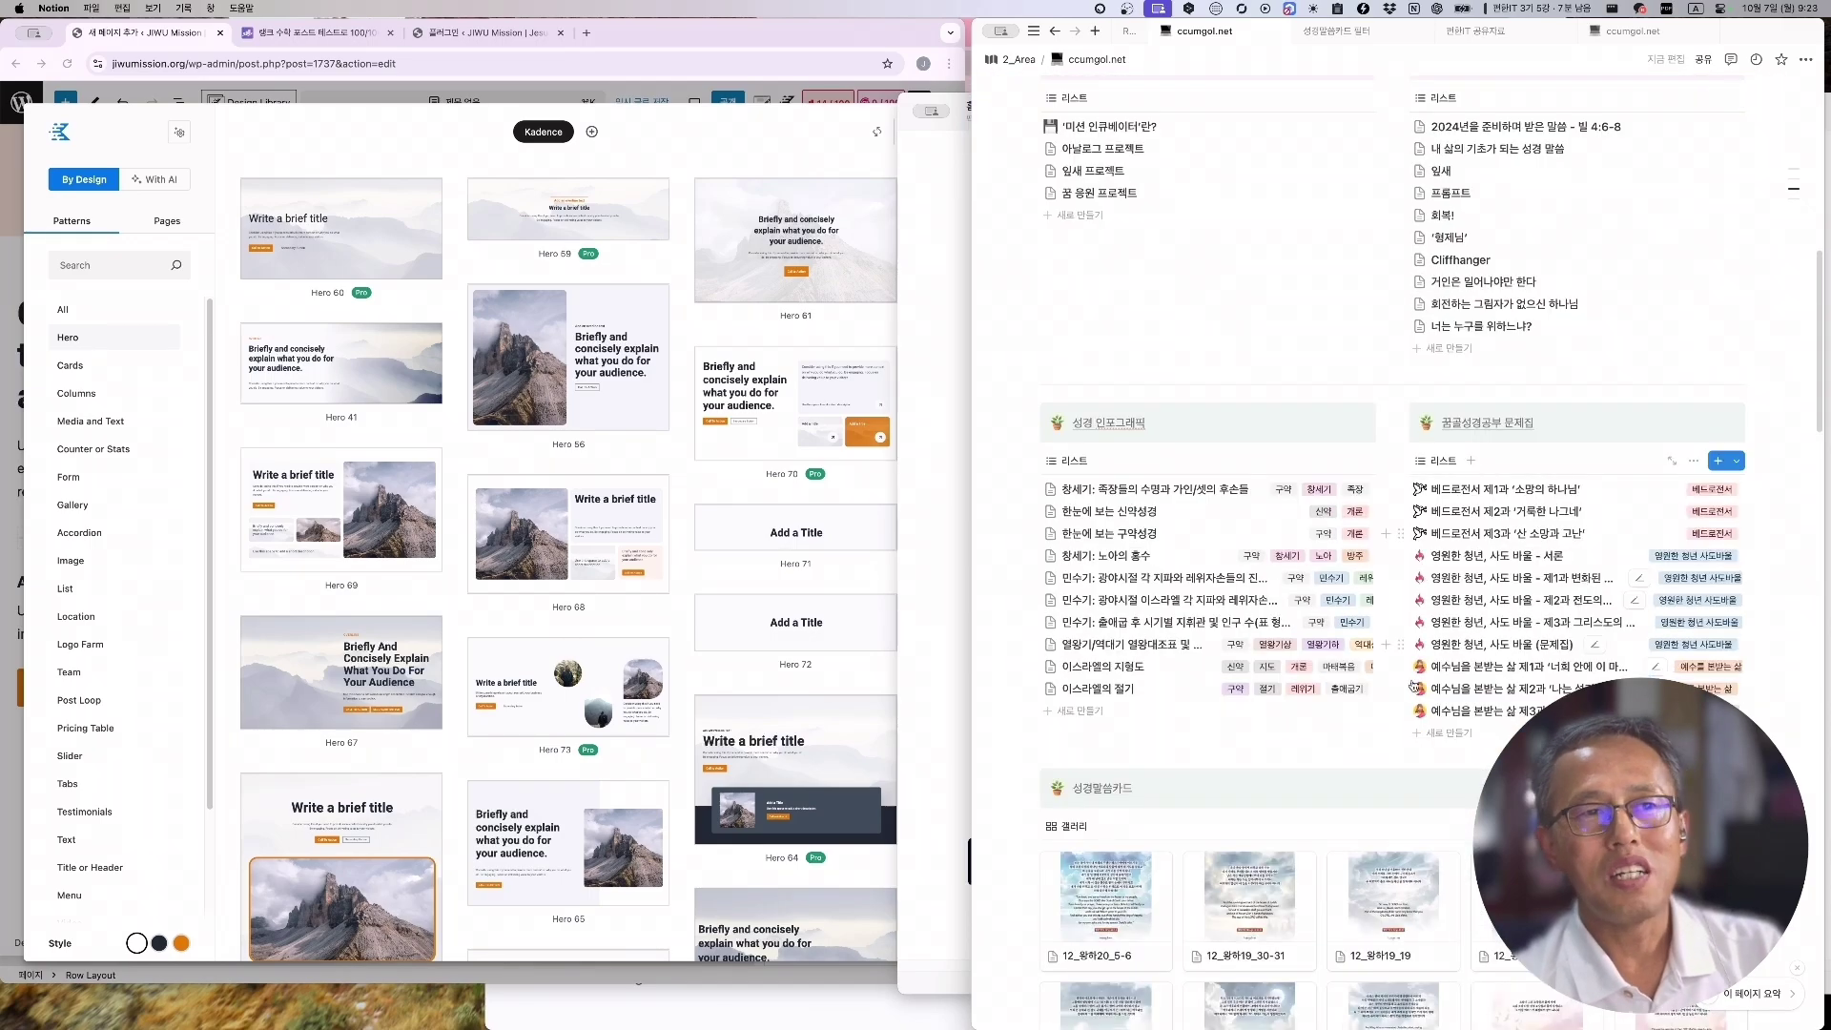
click(1151, 603)
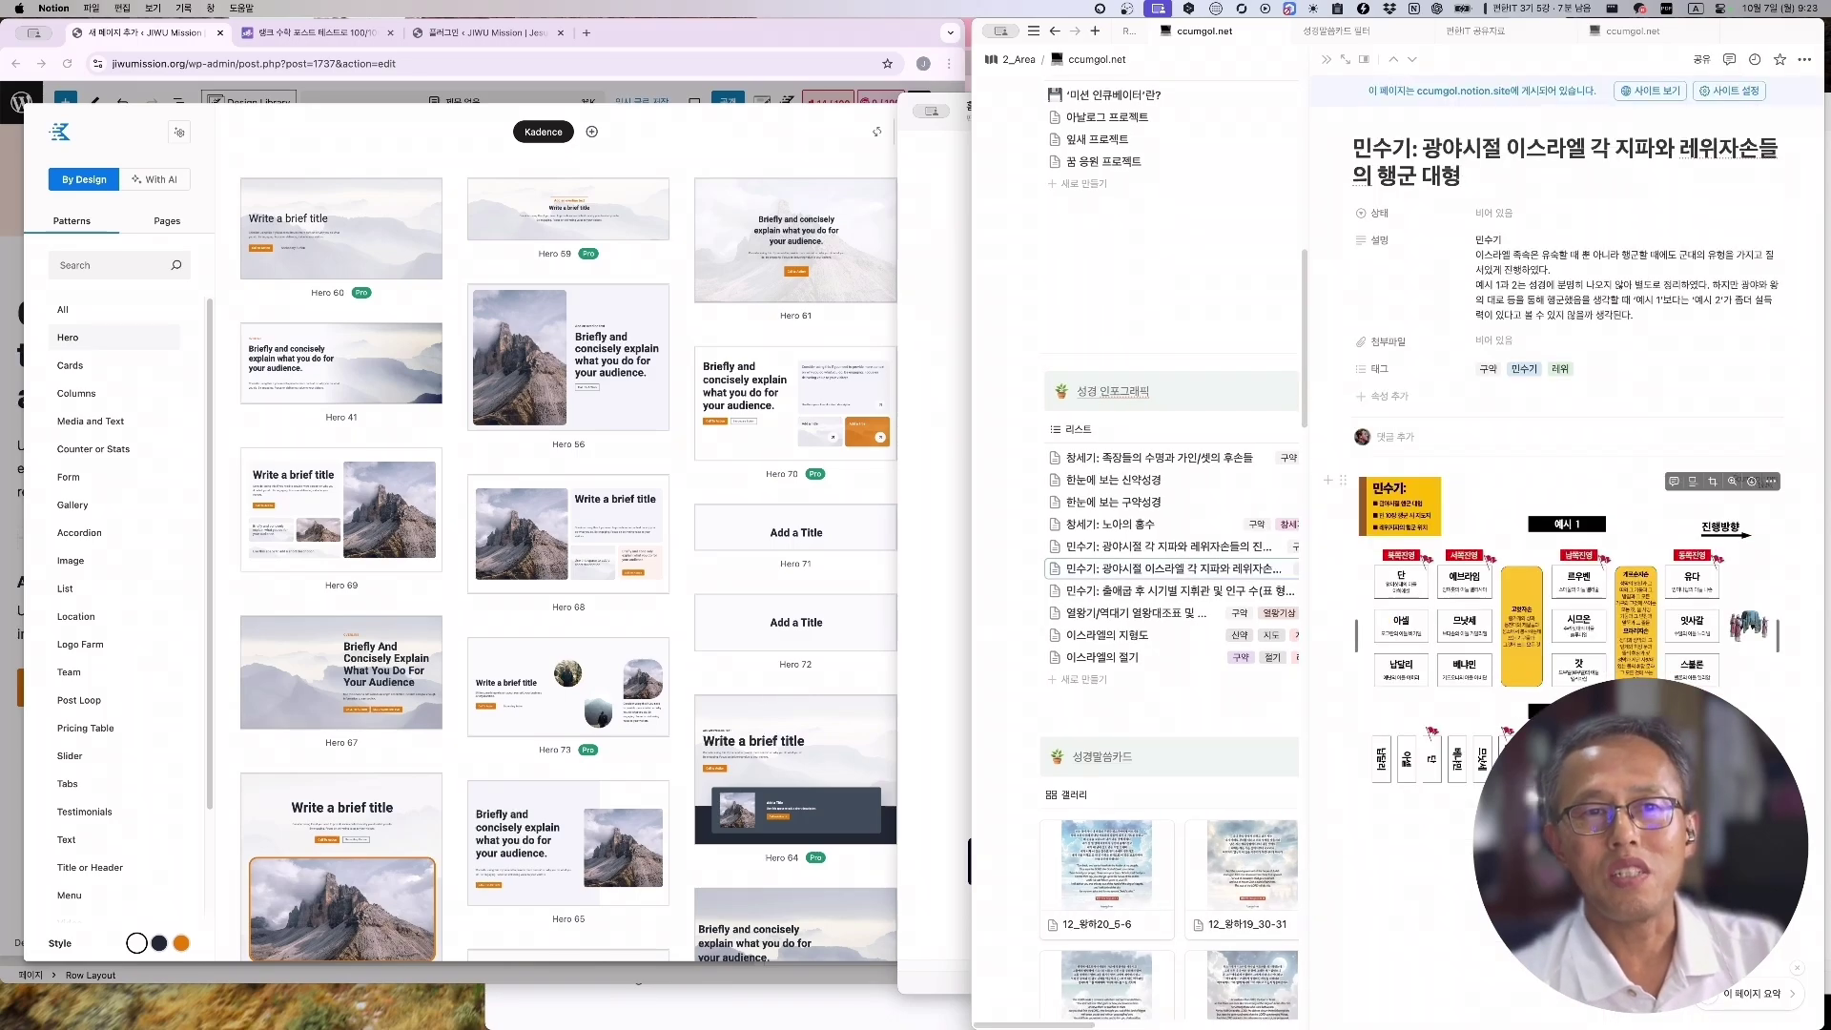
click(1159, 364)
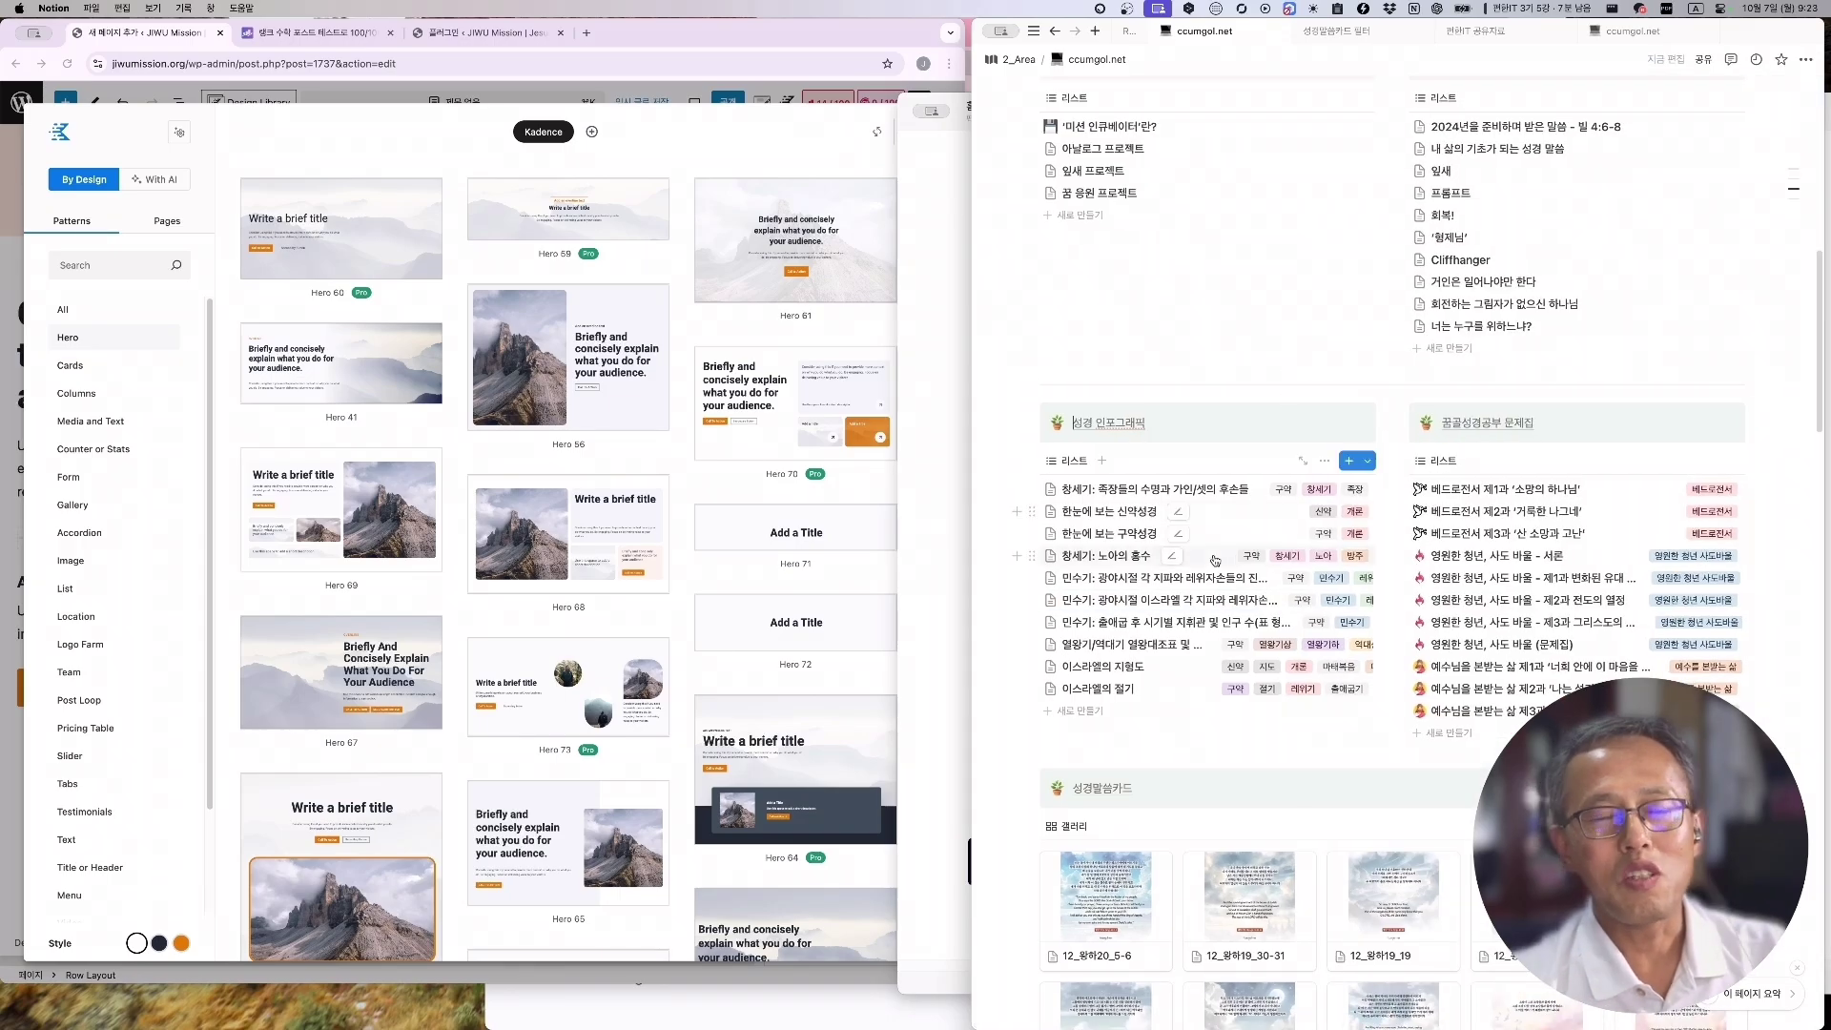
Examine the 성경말씀카드, 지식나눔 강좌, 추천 서비스 and ClipClip sections of the ccumgol.net page
scroll(1200, 645, down, 5)
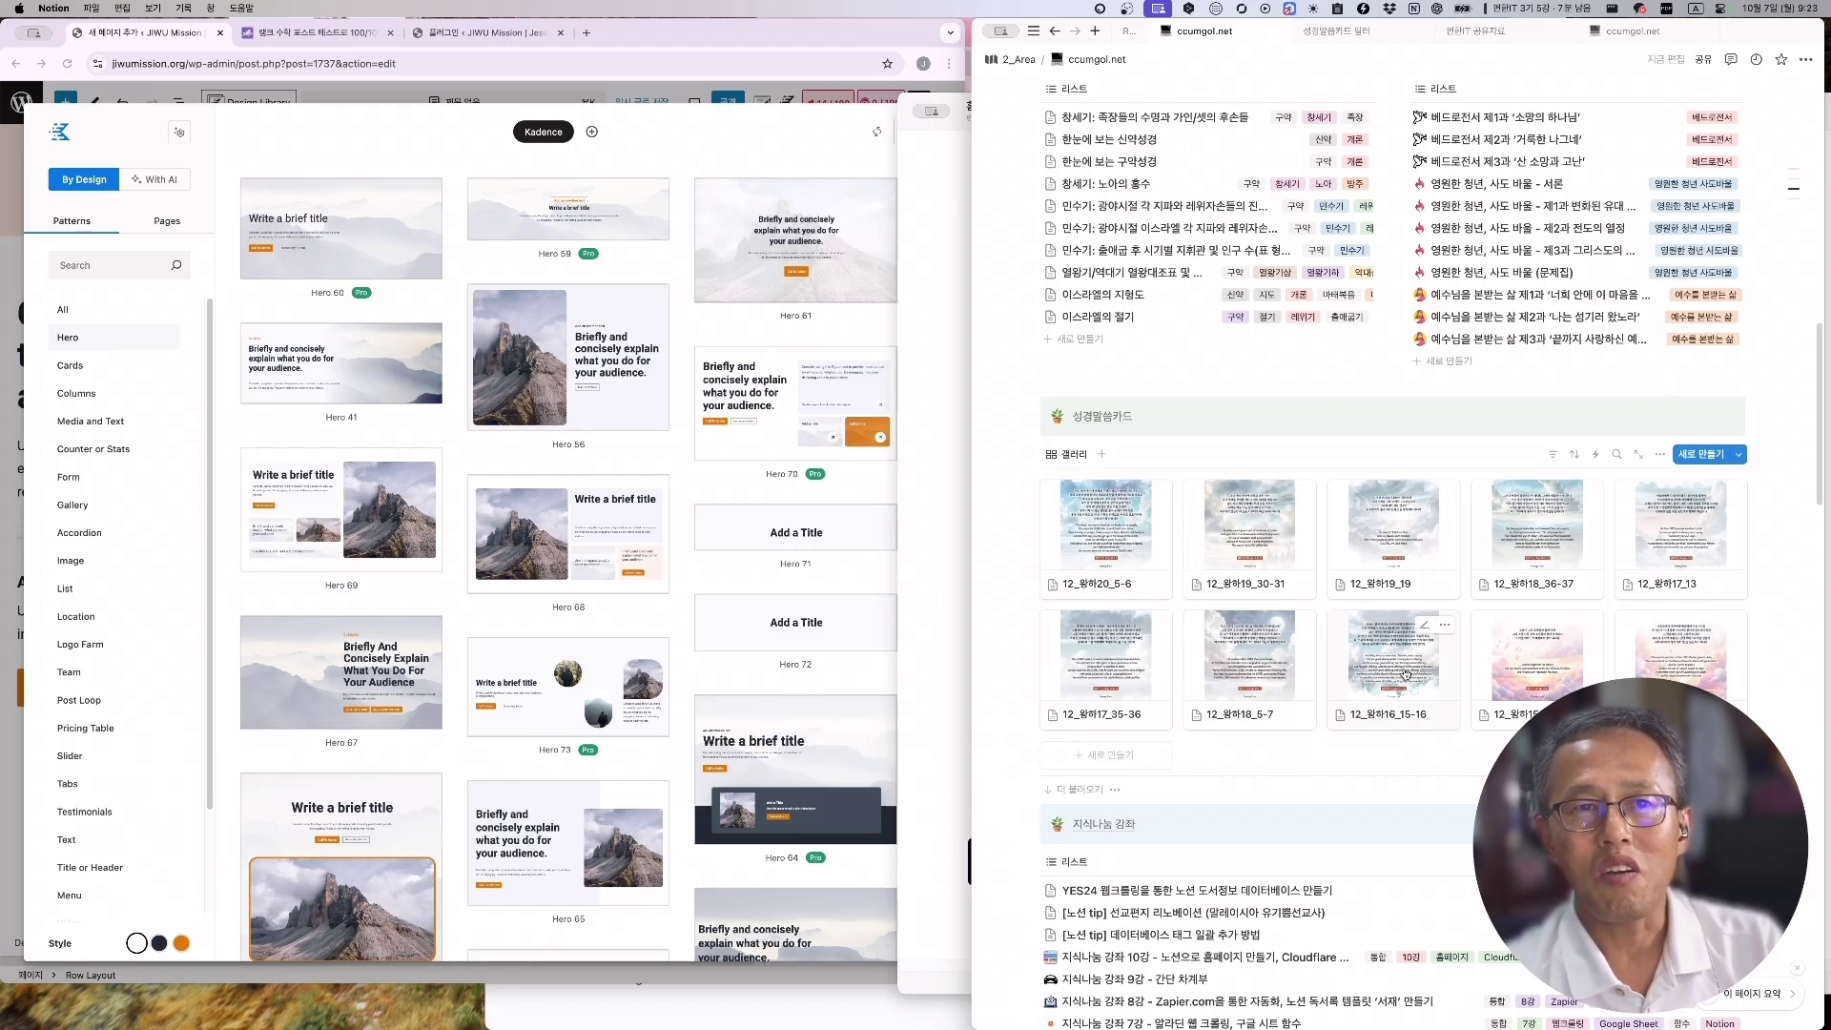
scroll(1407, 674, down, 5)
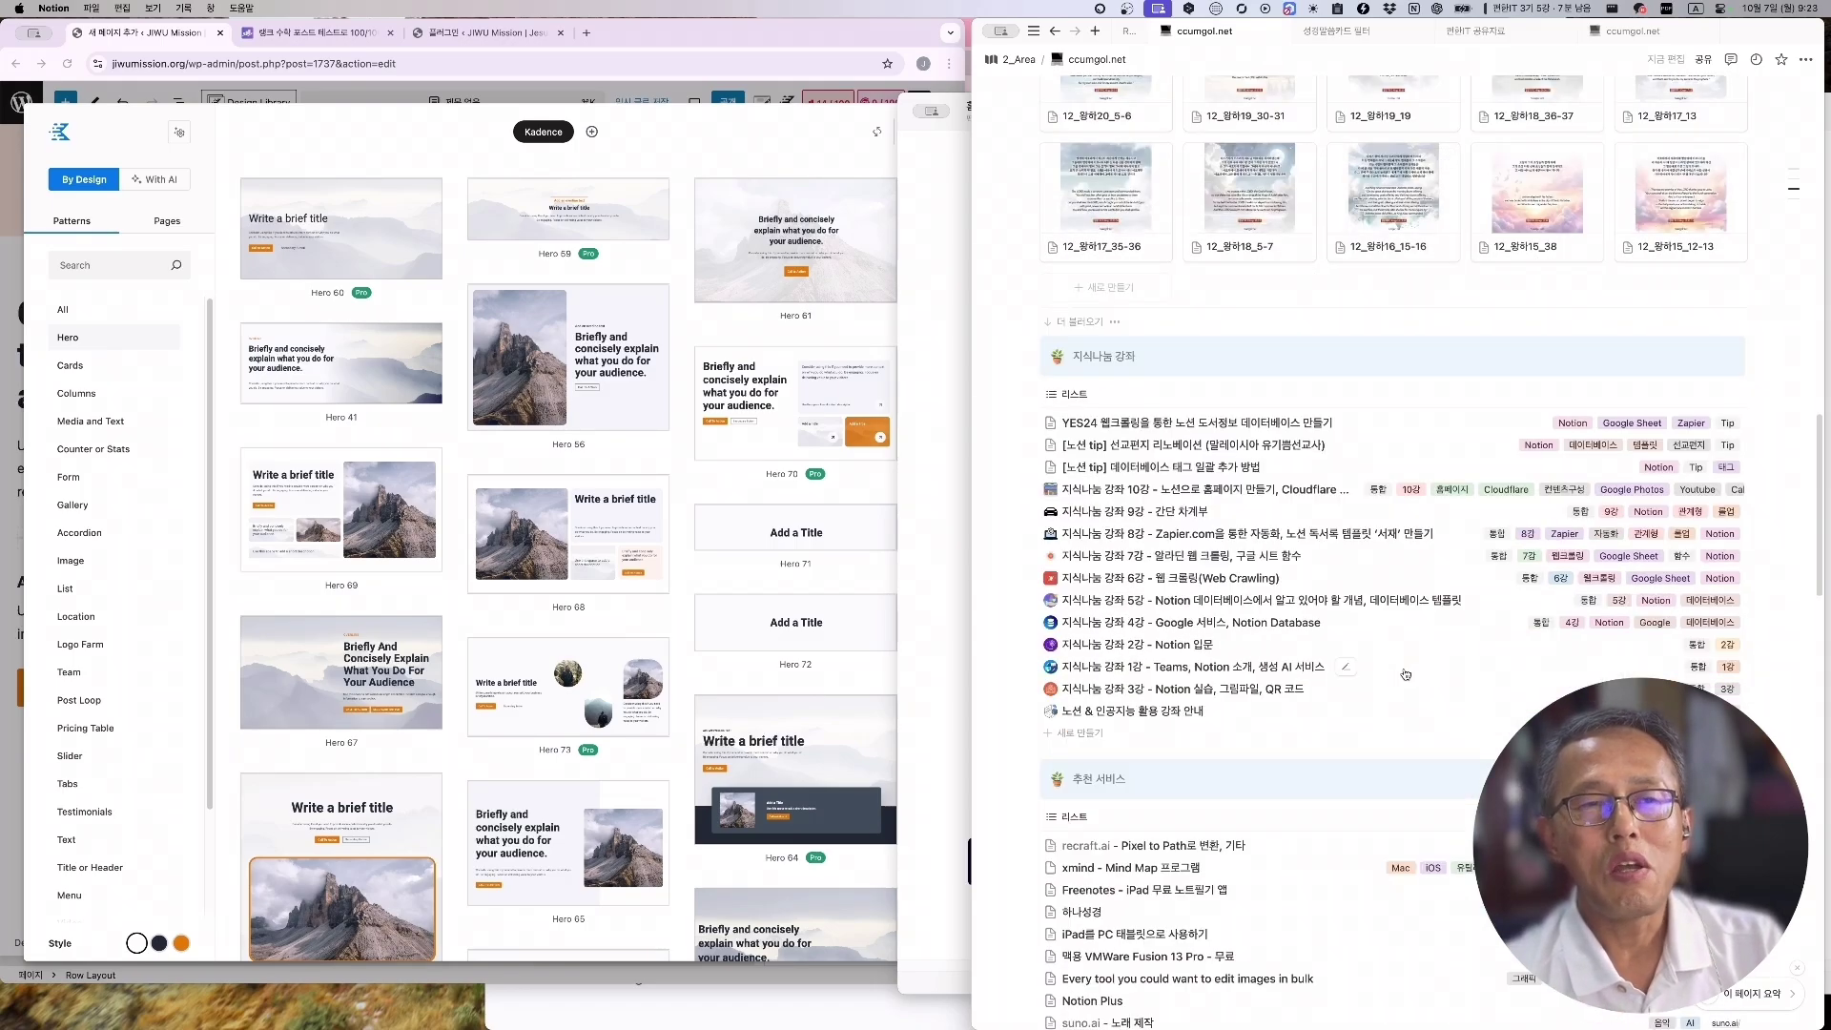
scroll(1406, 675, down, 1)
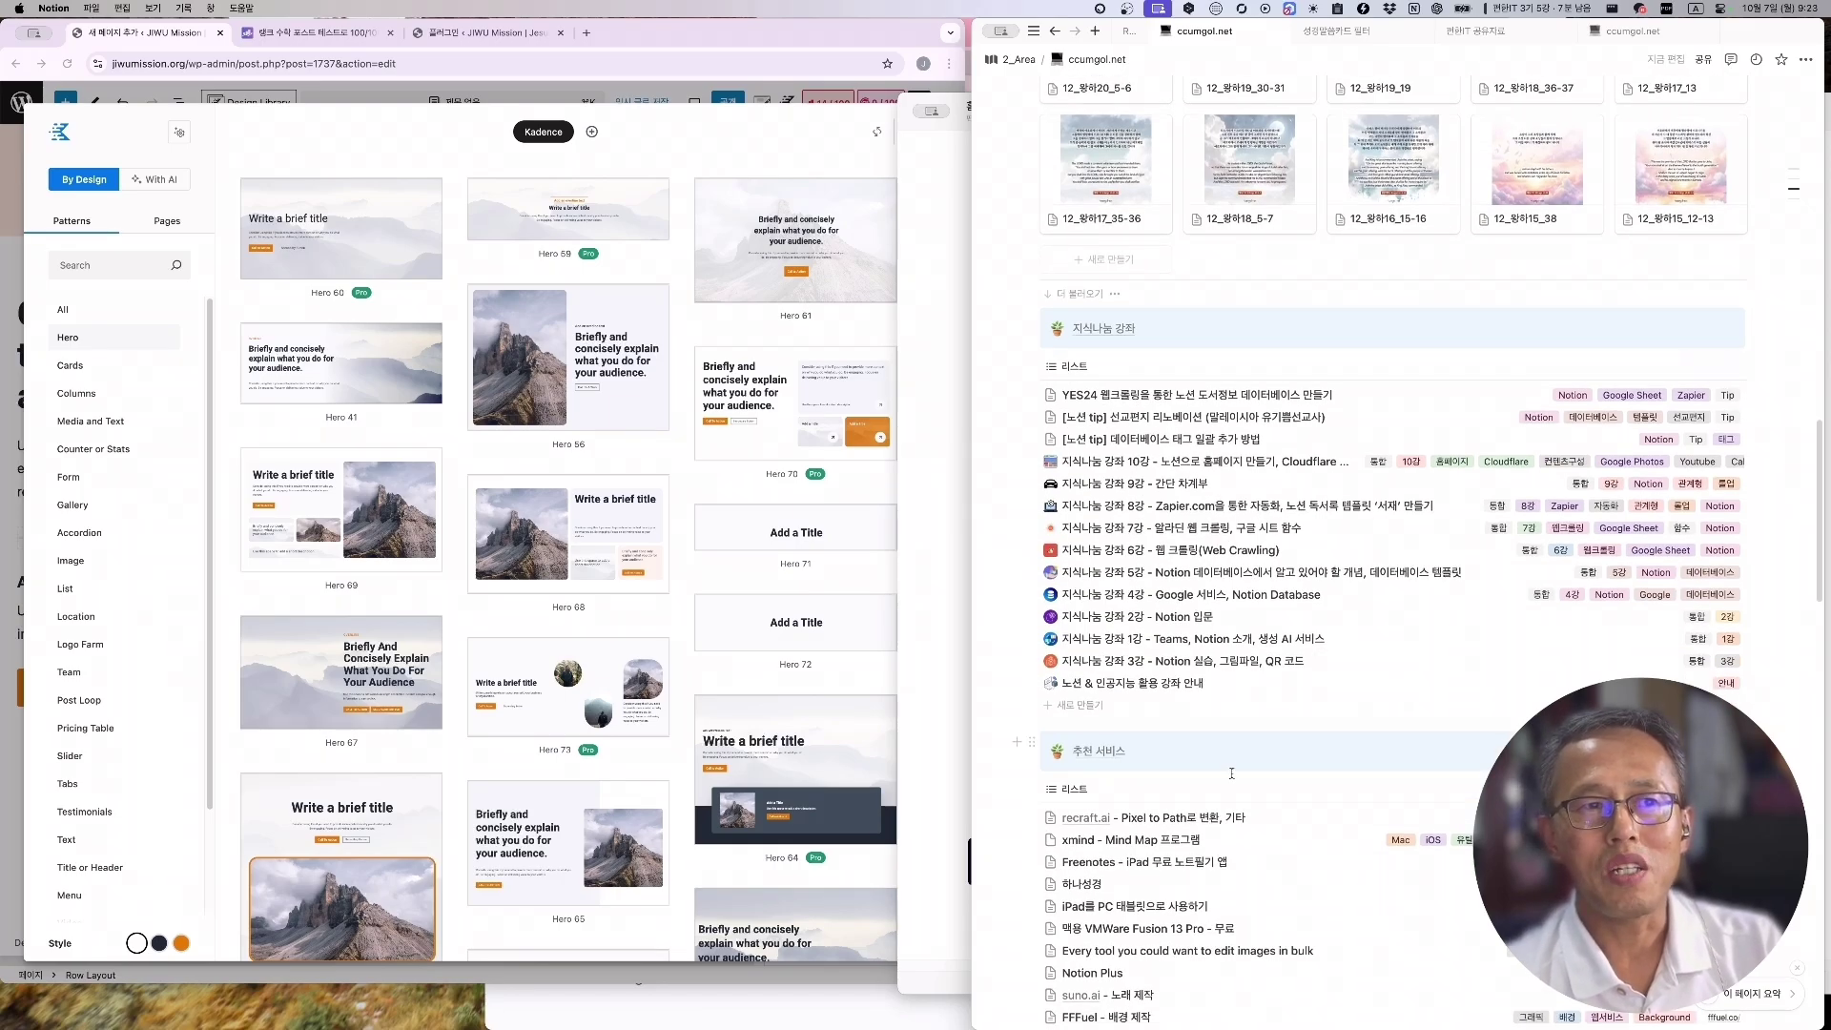
scroll(1232, 773, down, 4)
scroll(1232, 775, down, 3)
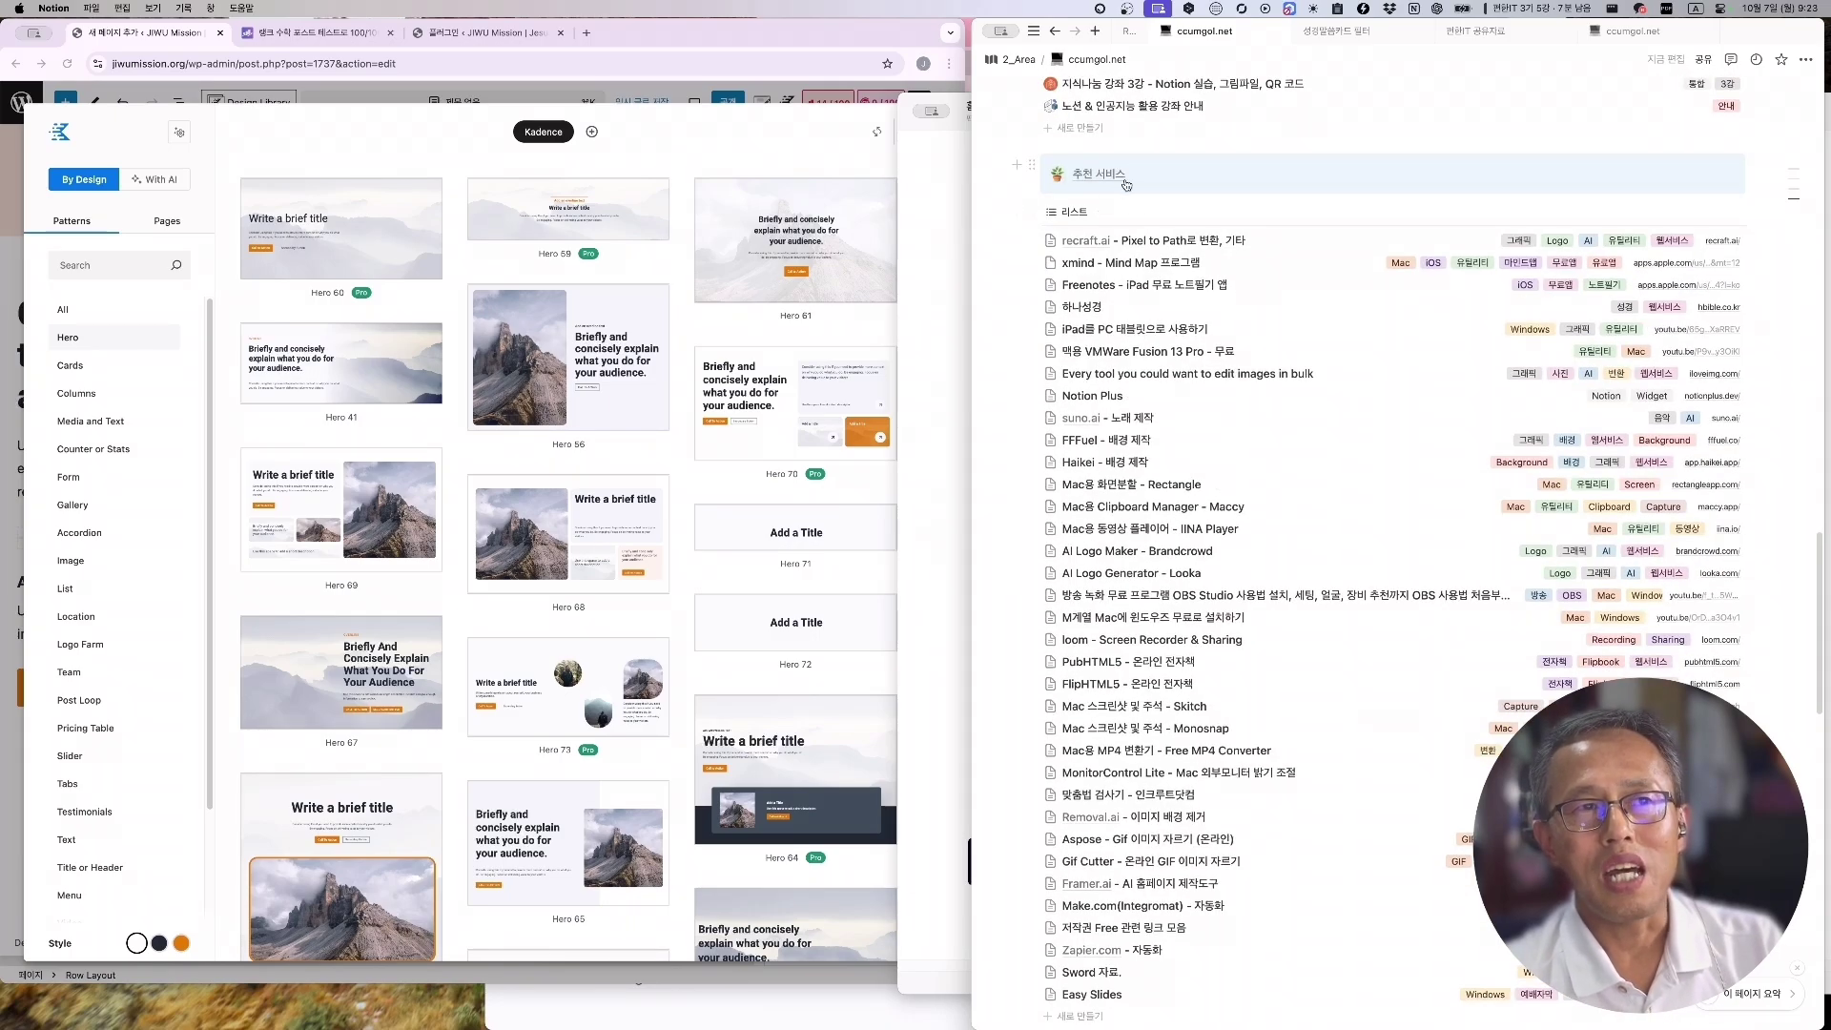
scroll(1124, 632, down, 2)
scroll(1124, 632, down, 5)
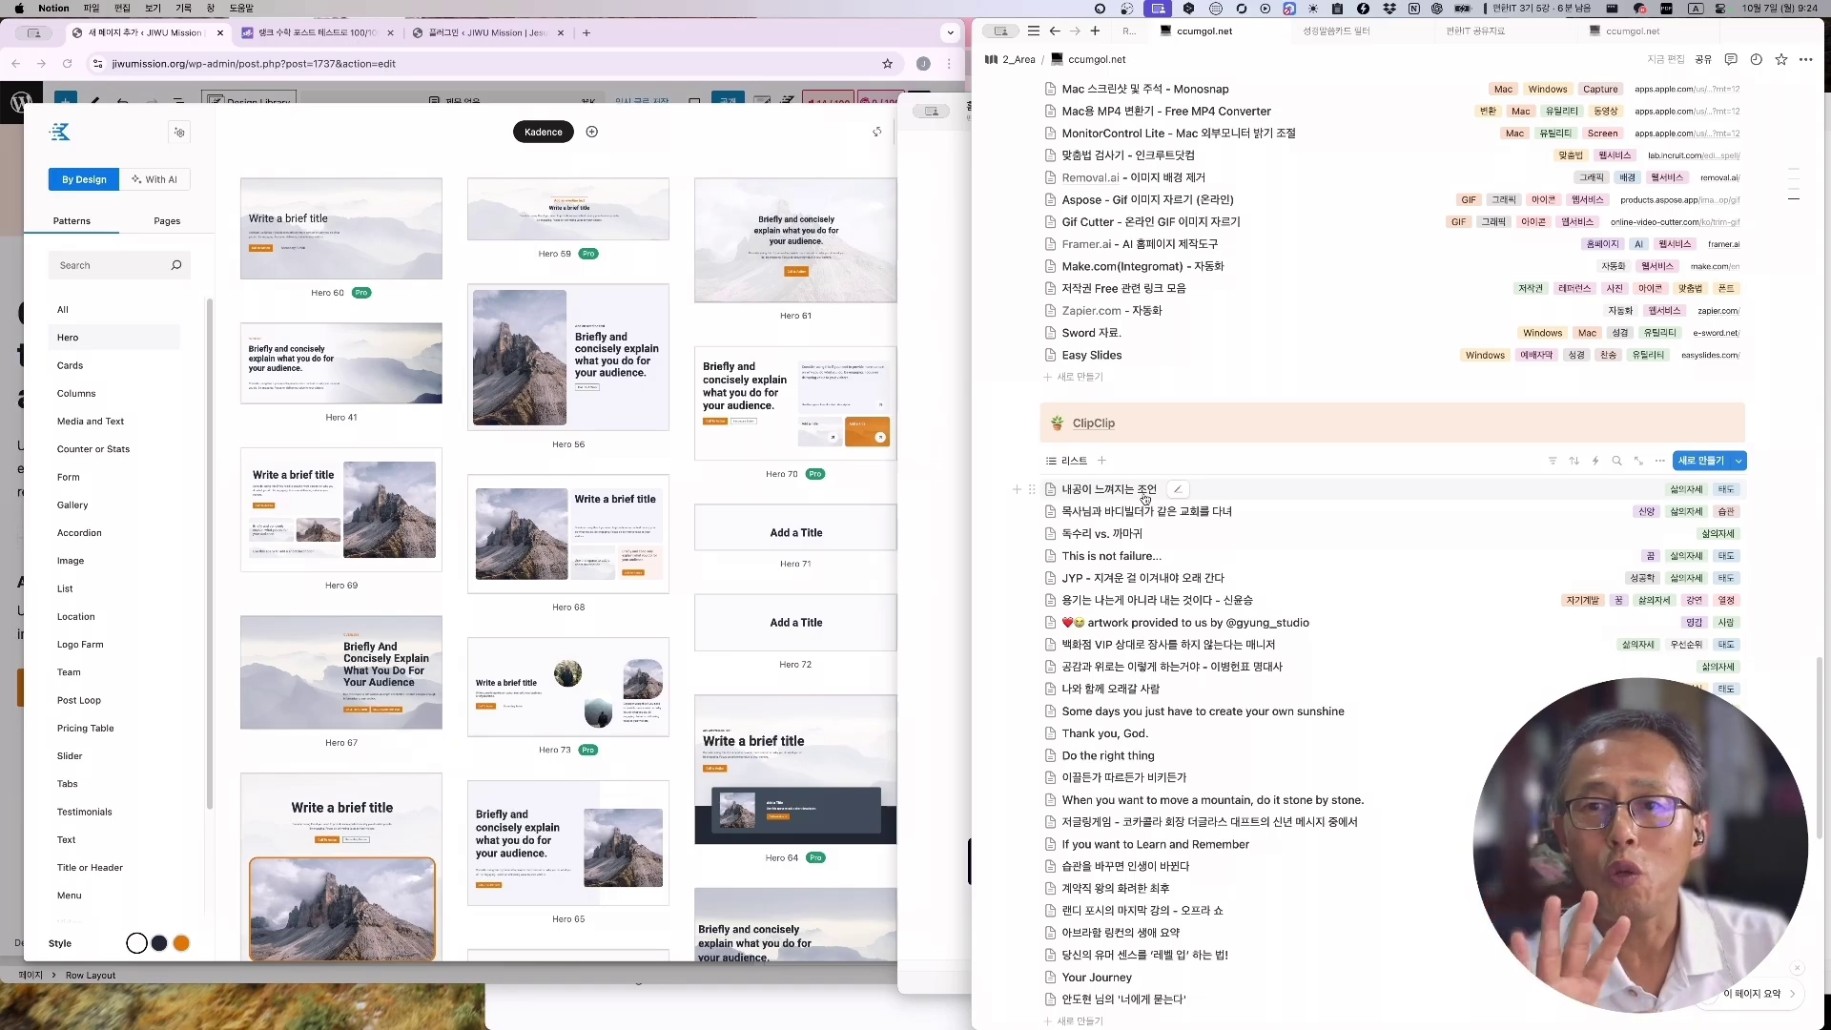
scroll(1146, 497, up, 5)
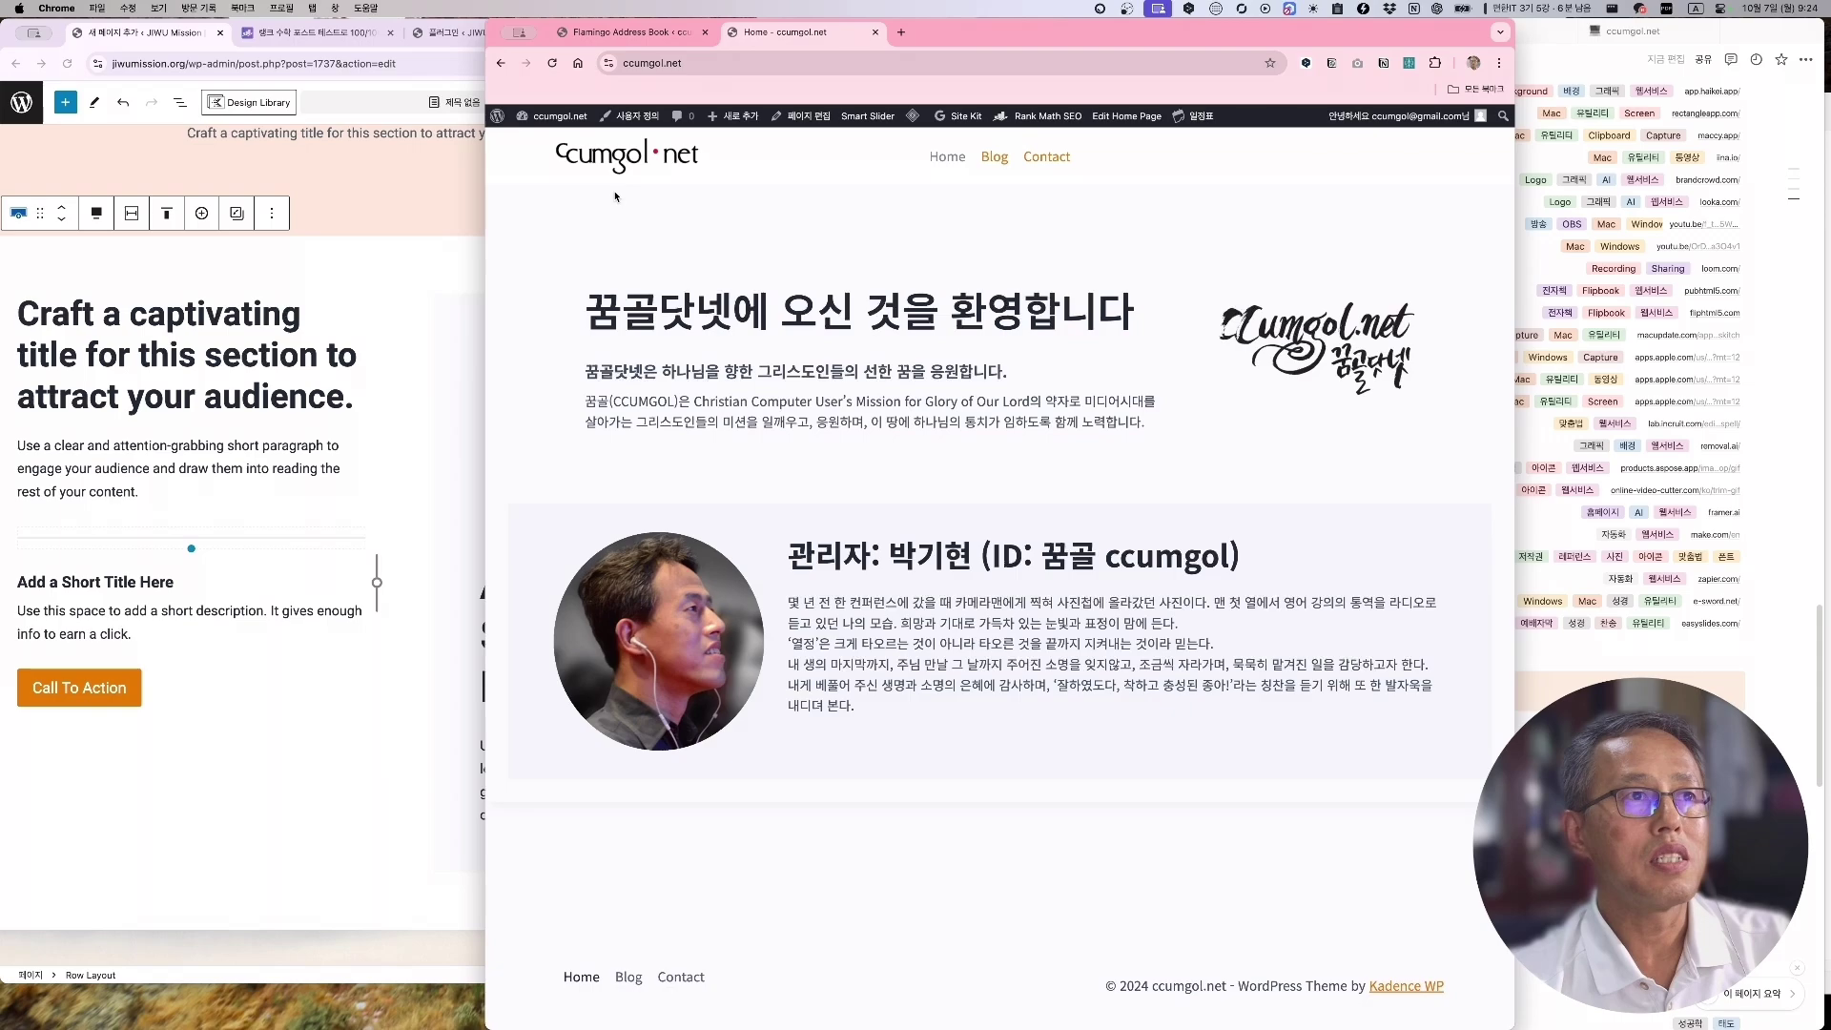
View the Flamingo contact page and plugin menu in the ccumgol.net WordPress admin, then return to Notion
click(632, 33)
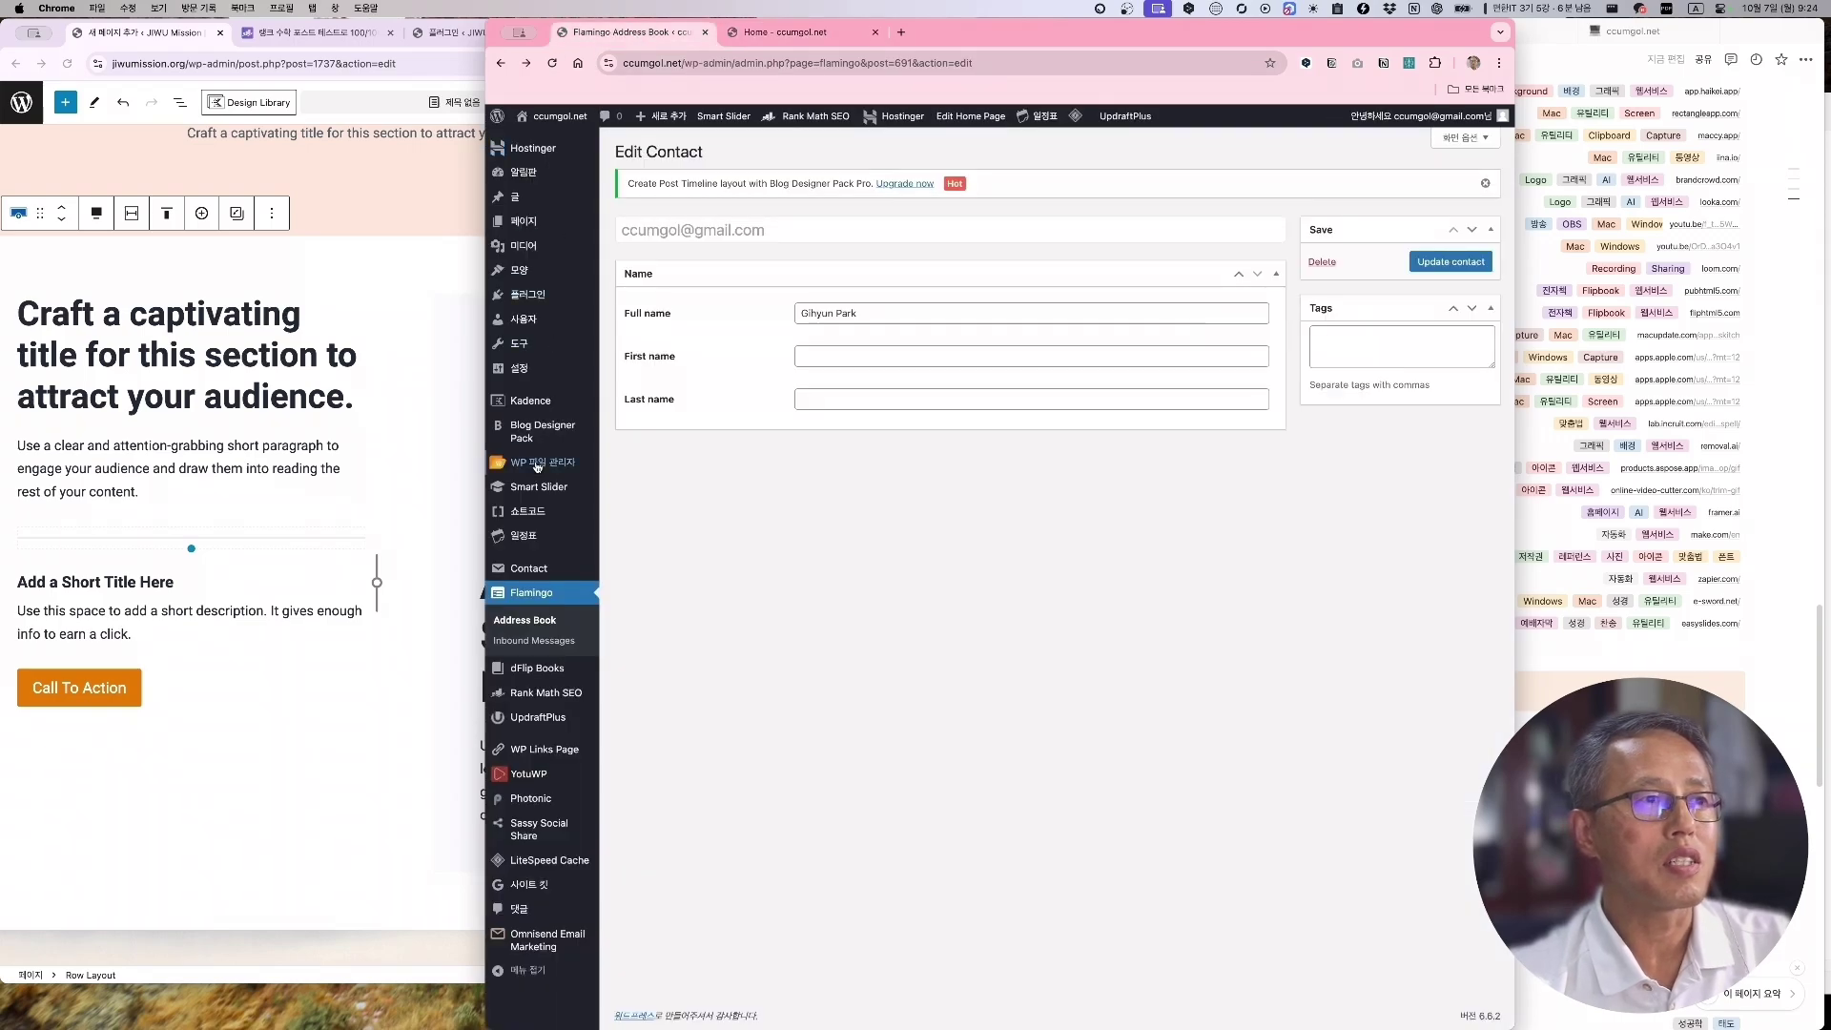
mouse_move(534, 760)
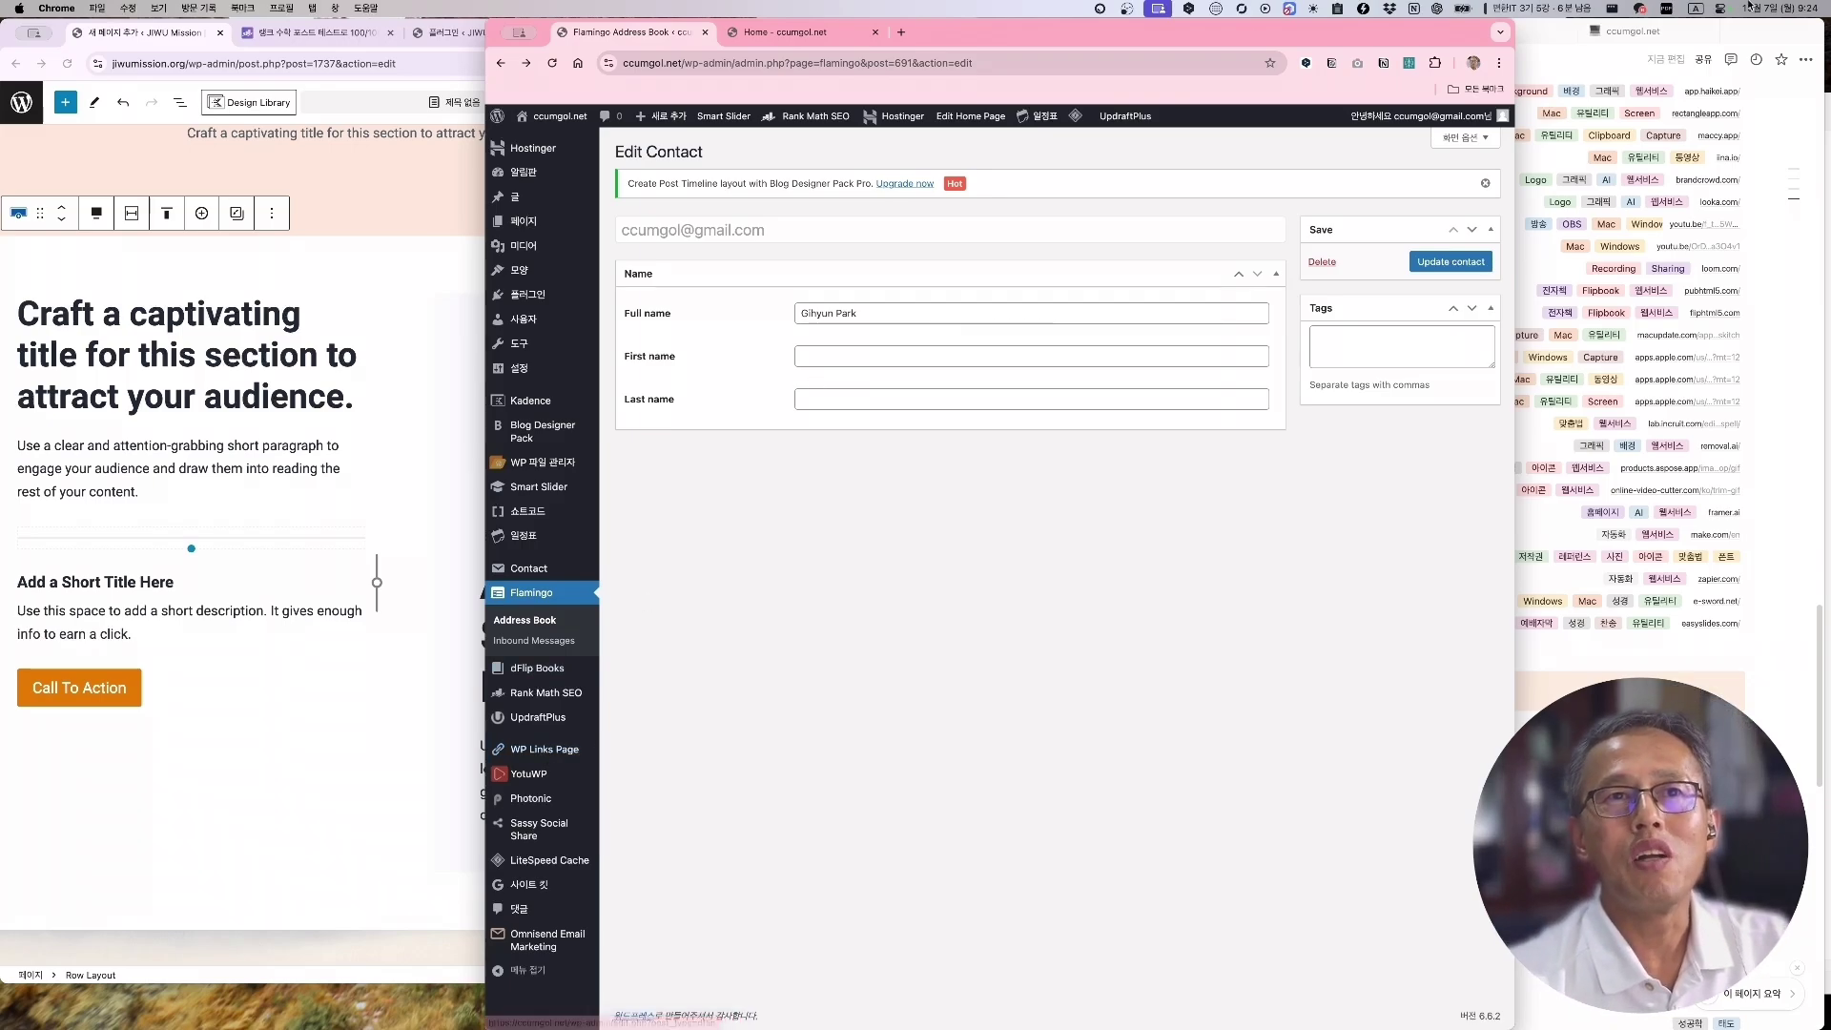
key(super+Tab)
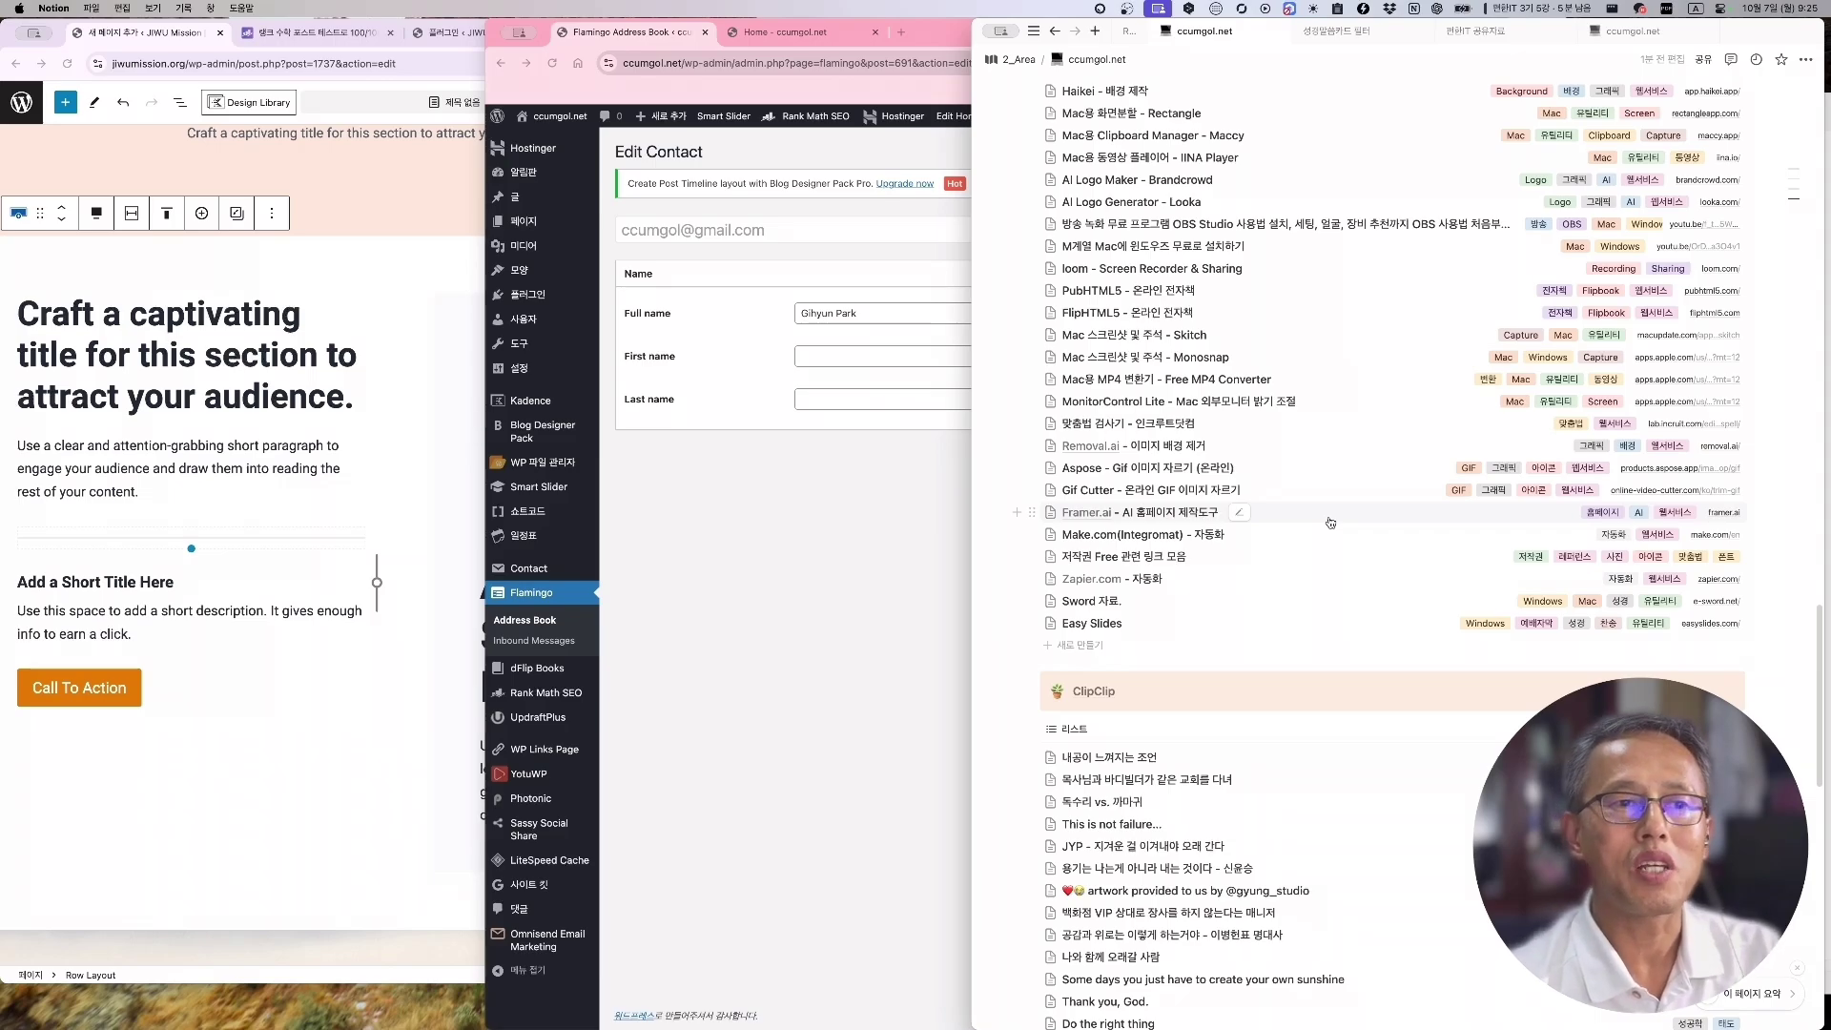
Review the ccumgol.net page from the ClipClip list back through 추천 서비스 and 성경말씀카드 to the introduction
scroll(1328, 534, down, 5)
scroll(1320, 611, up, 7)
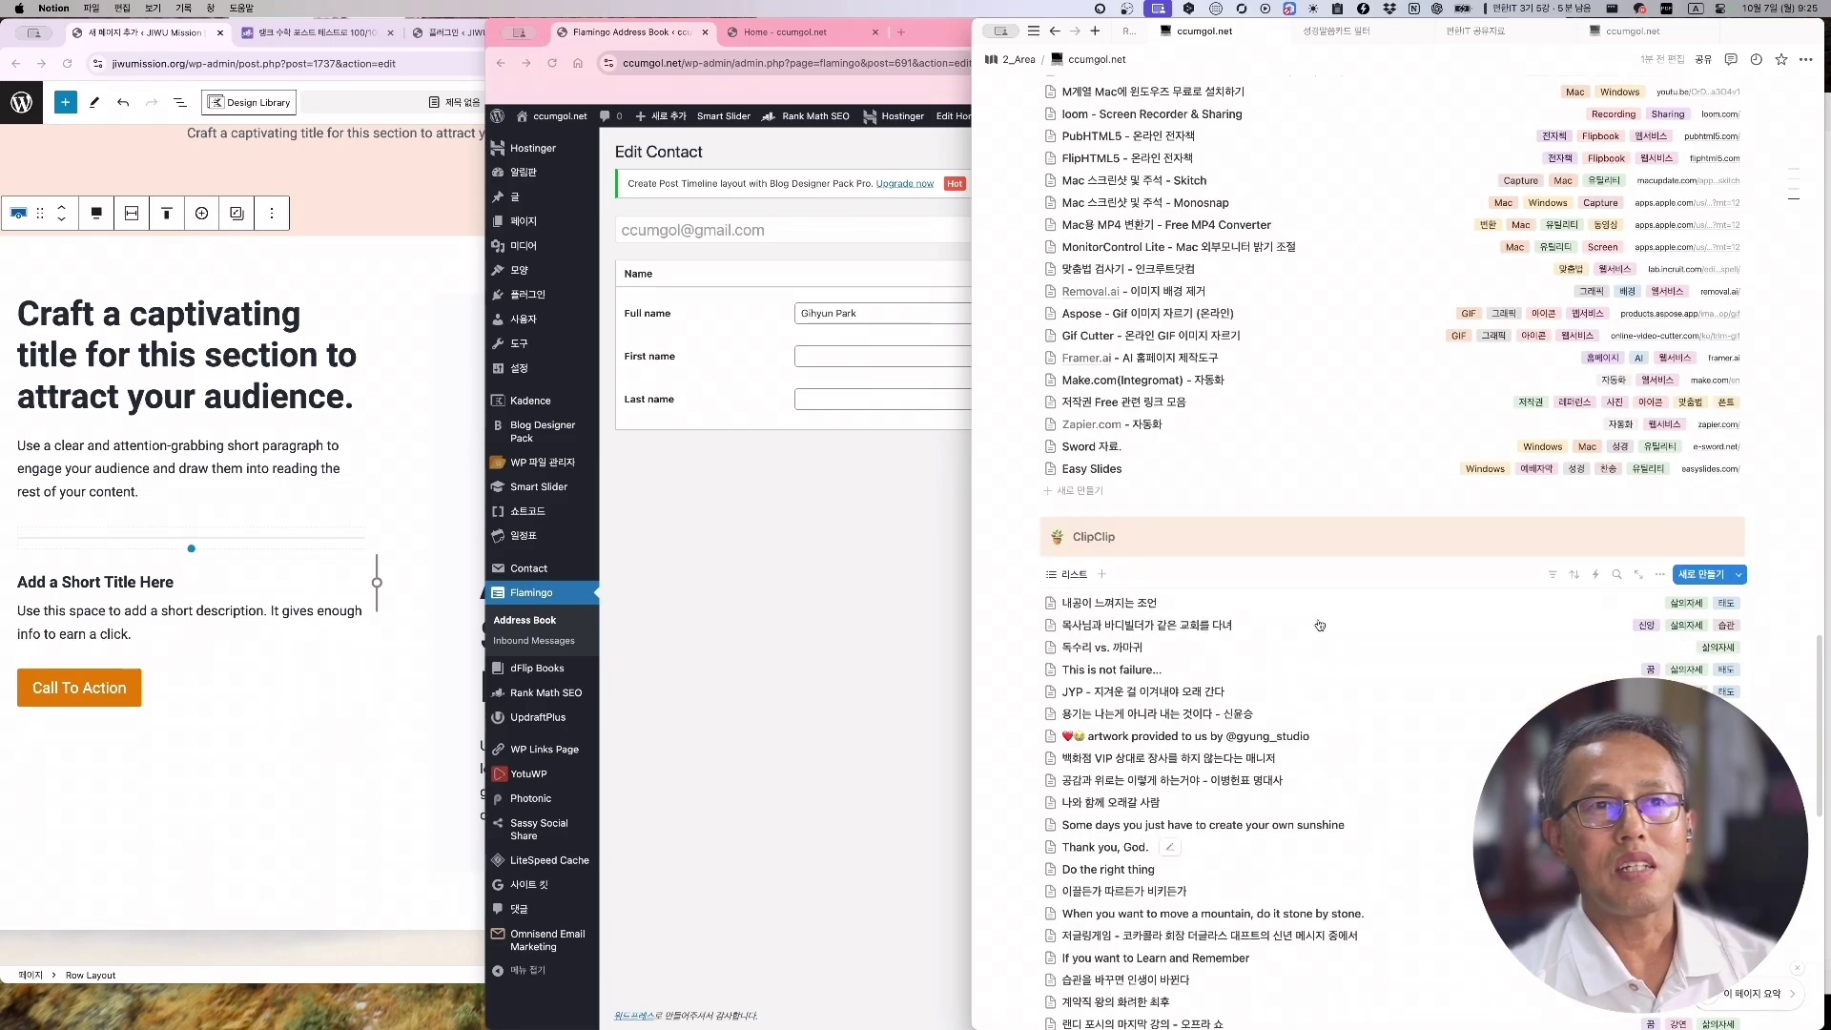
scroll(1320, 626, up, 3)
scroll(1320, 625, up, 10)
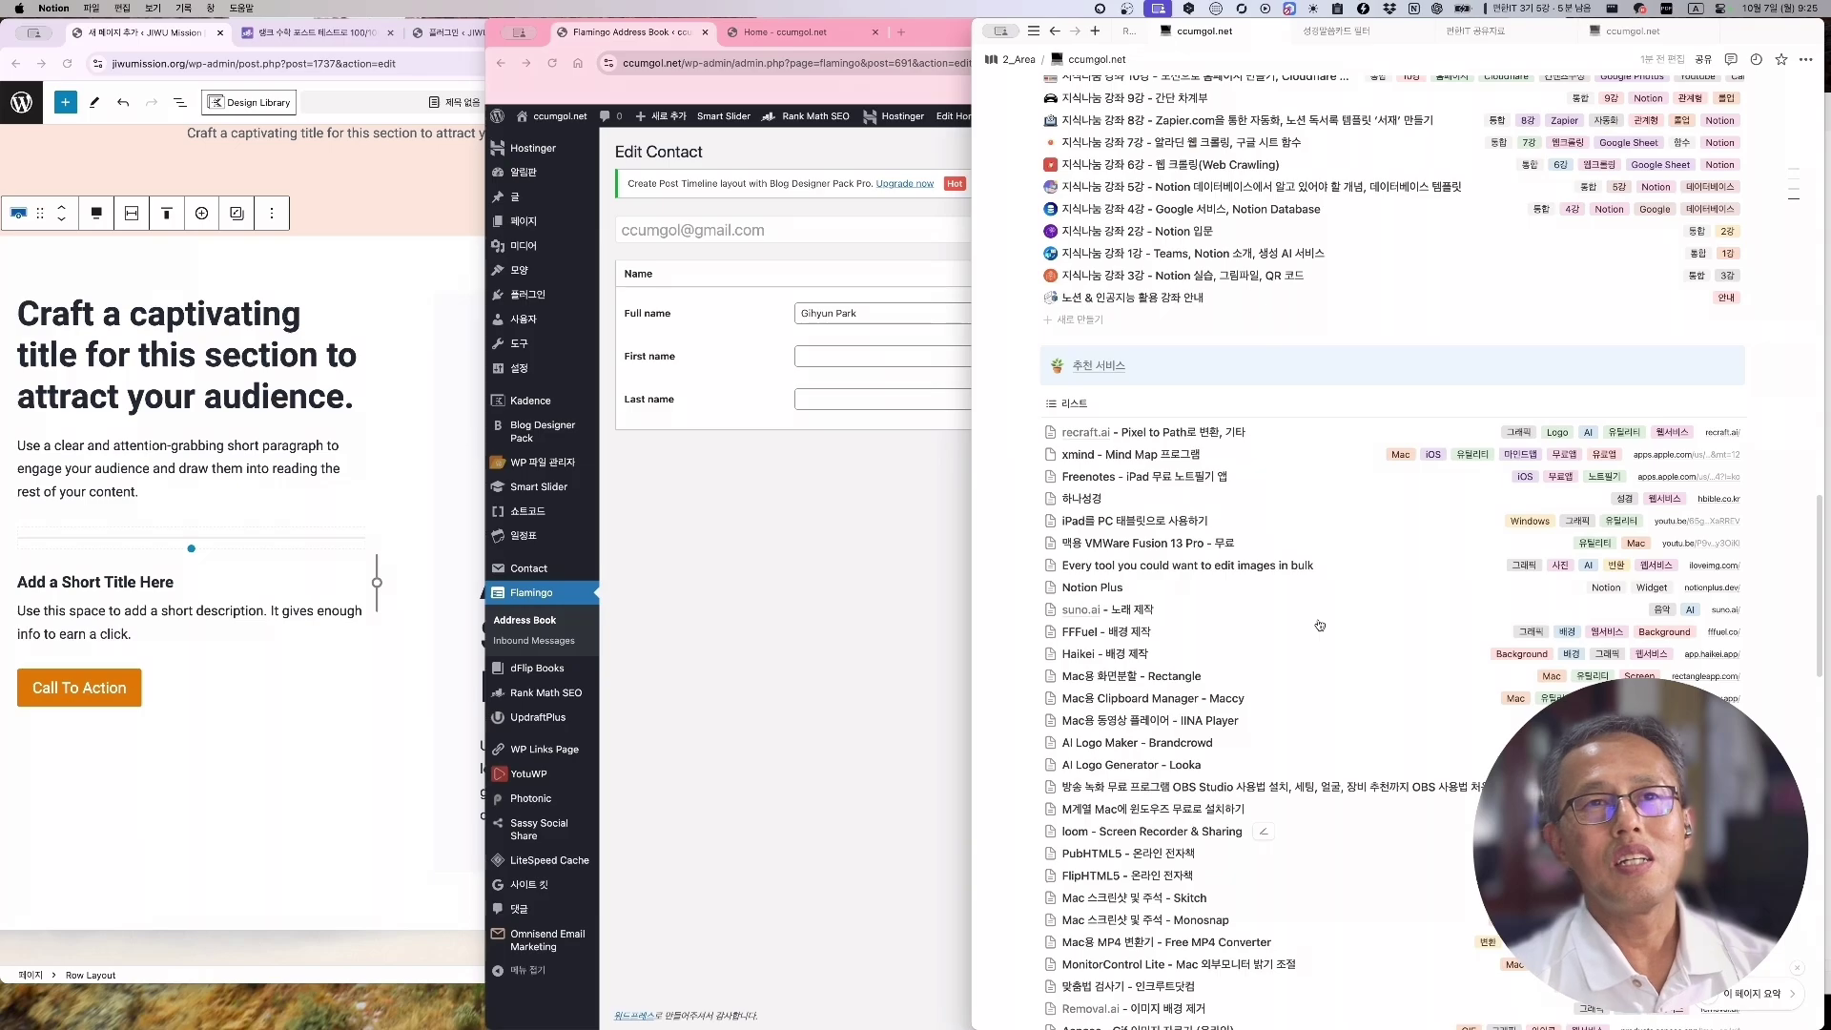
scroll(1319, 619, up, 6)
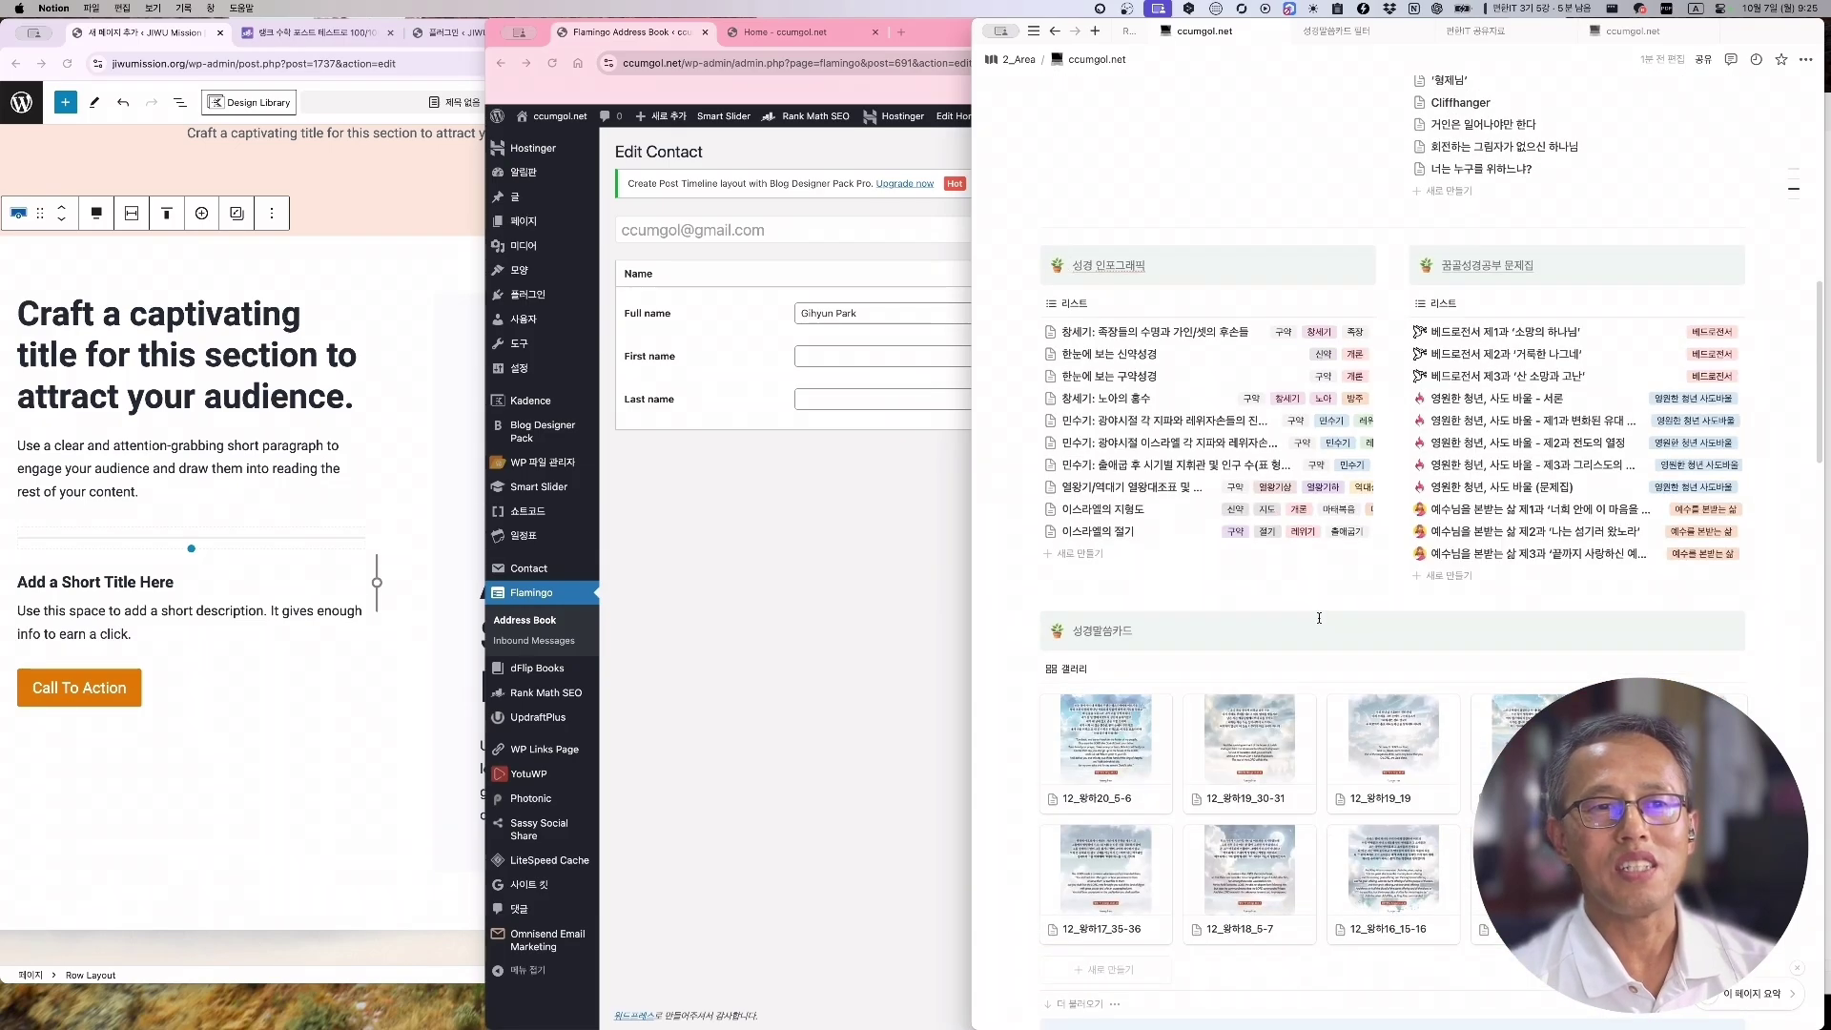
scroll(1319, 618, up, 1)
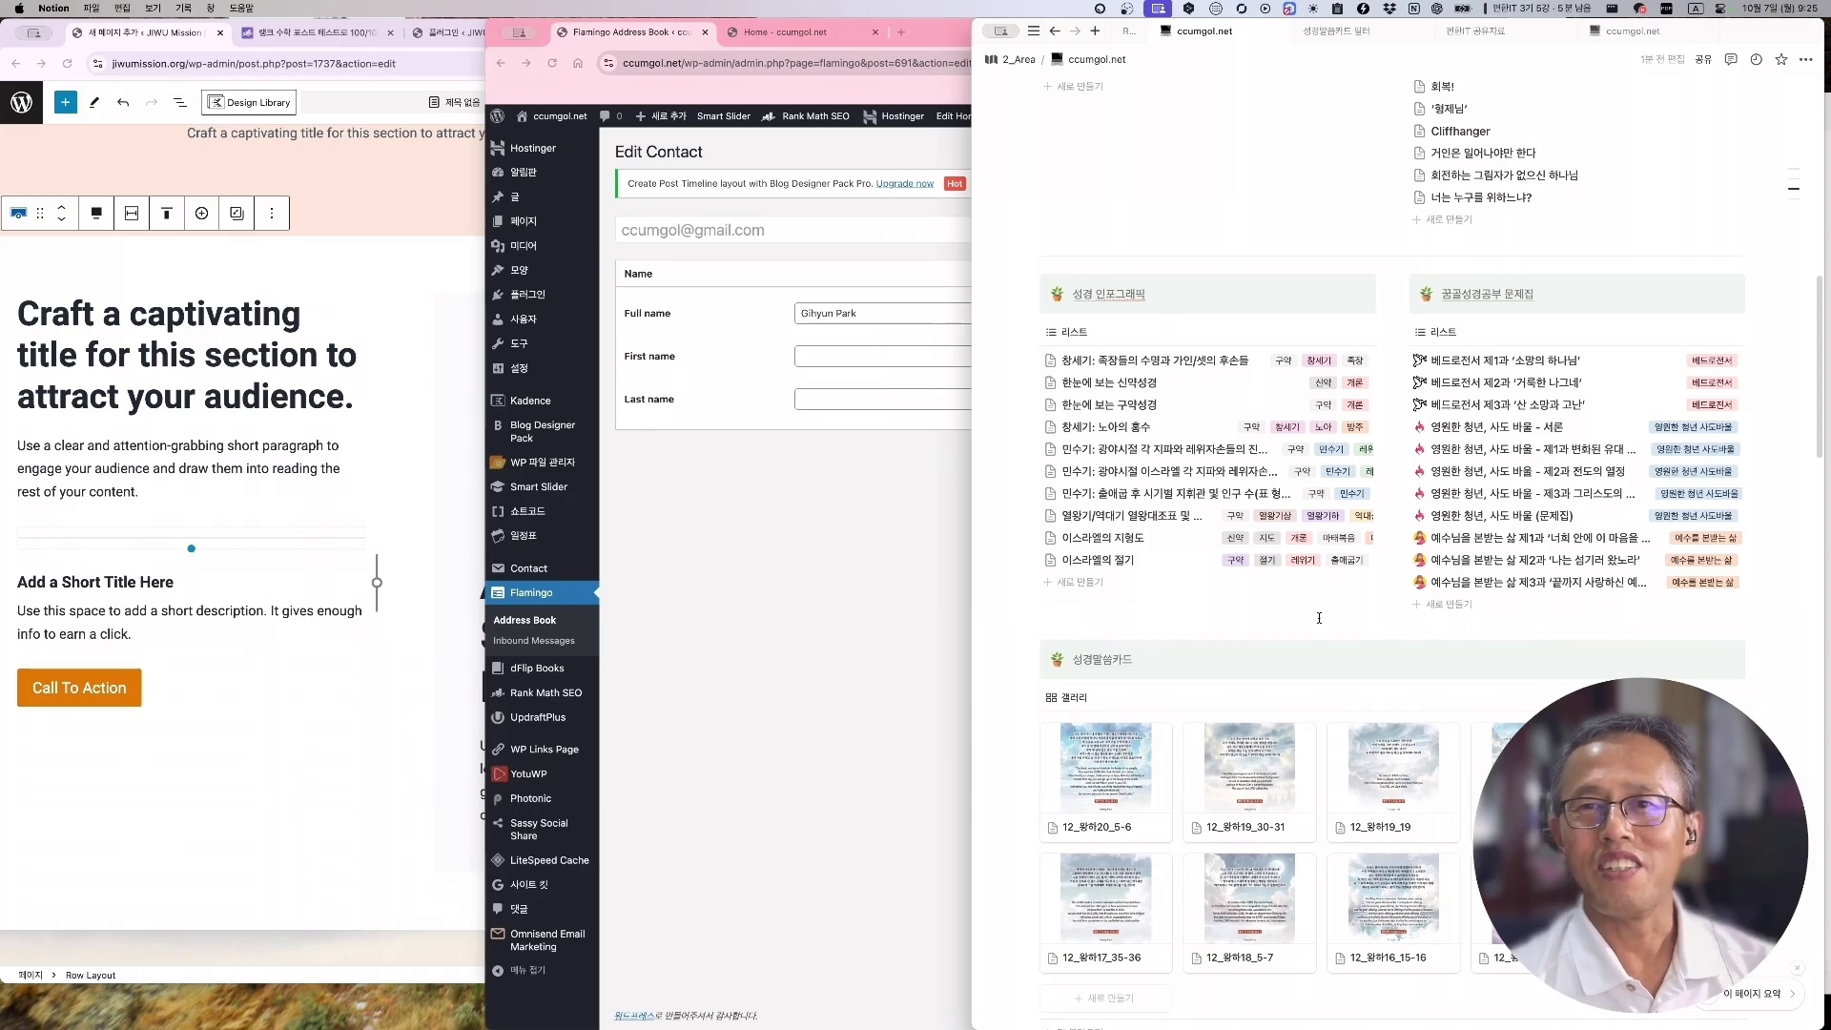
scroll(1320, 618, up, 12)
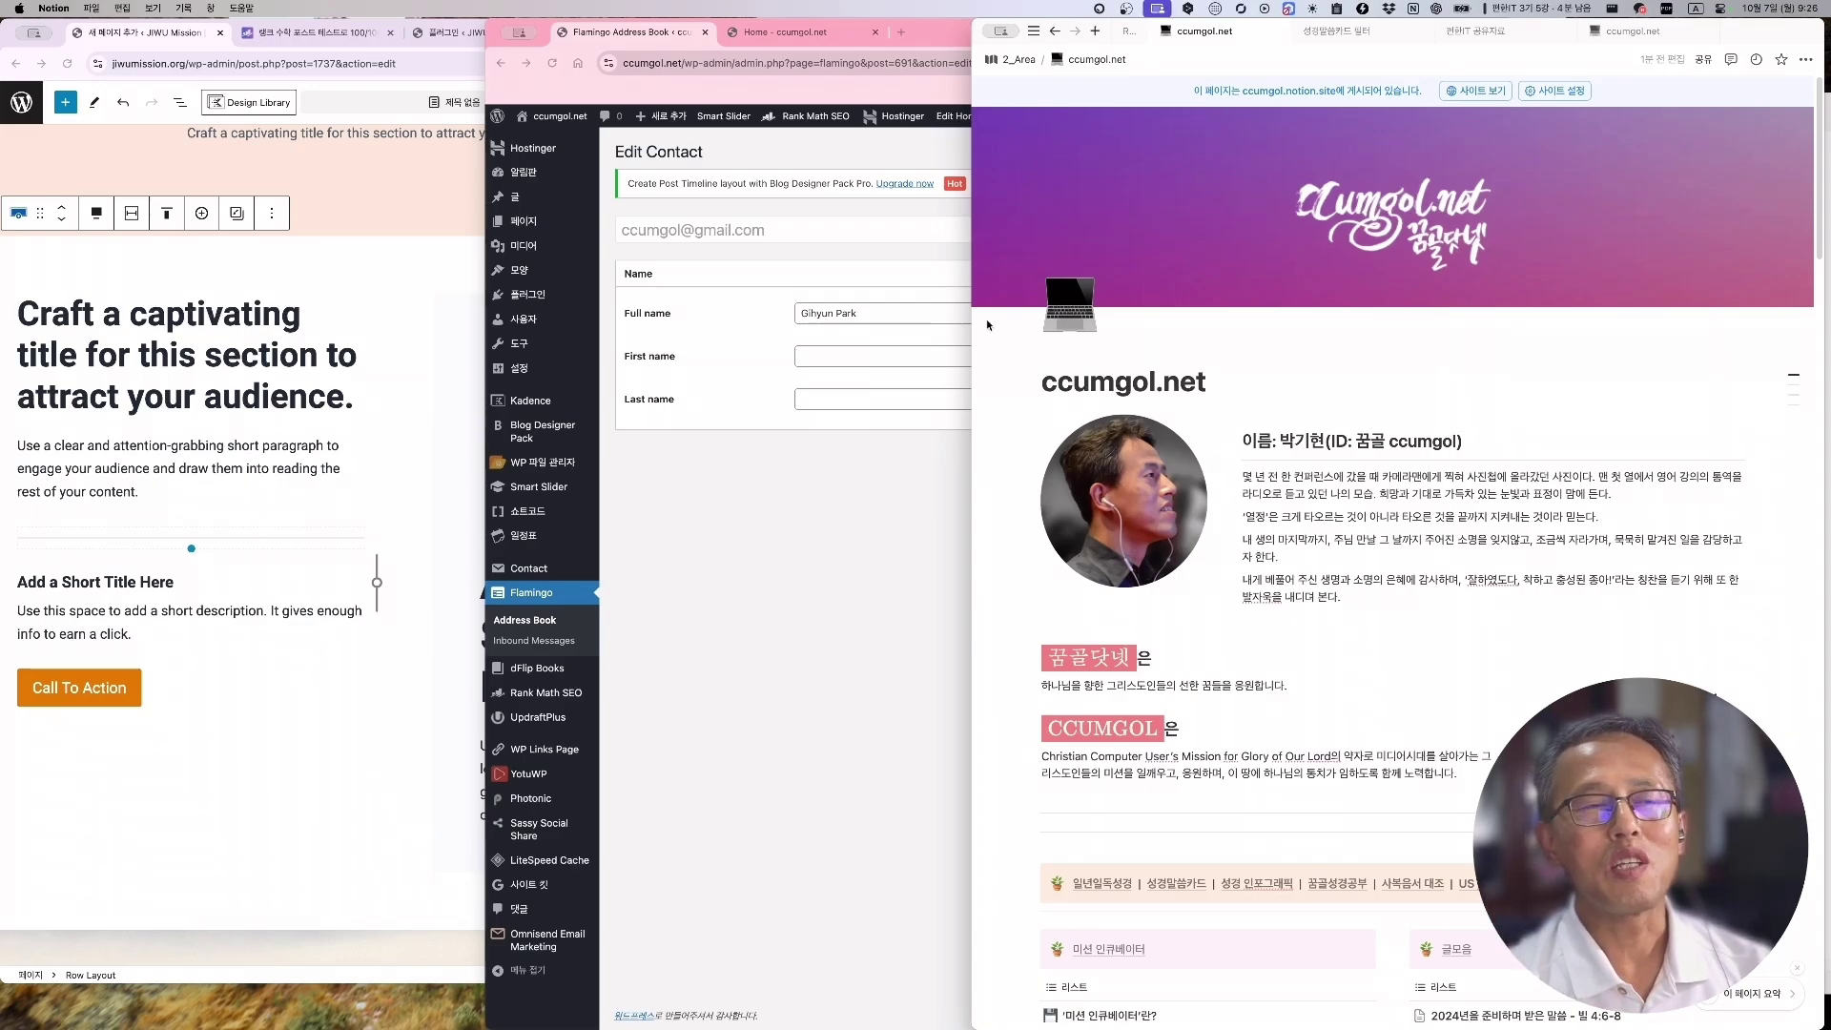
Look over the 미션 인큐베이터 and 글모음 lists below the ccumgol.net introduction, then return to the page header
scroll(1325, 687, down, 5)
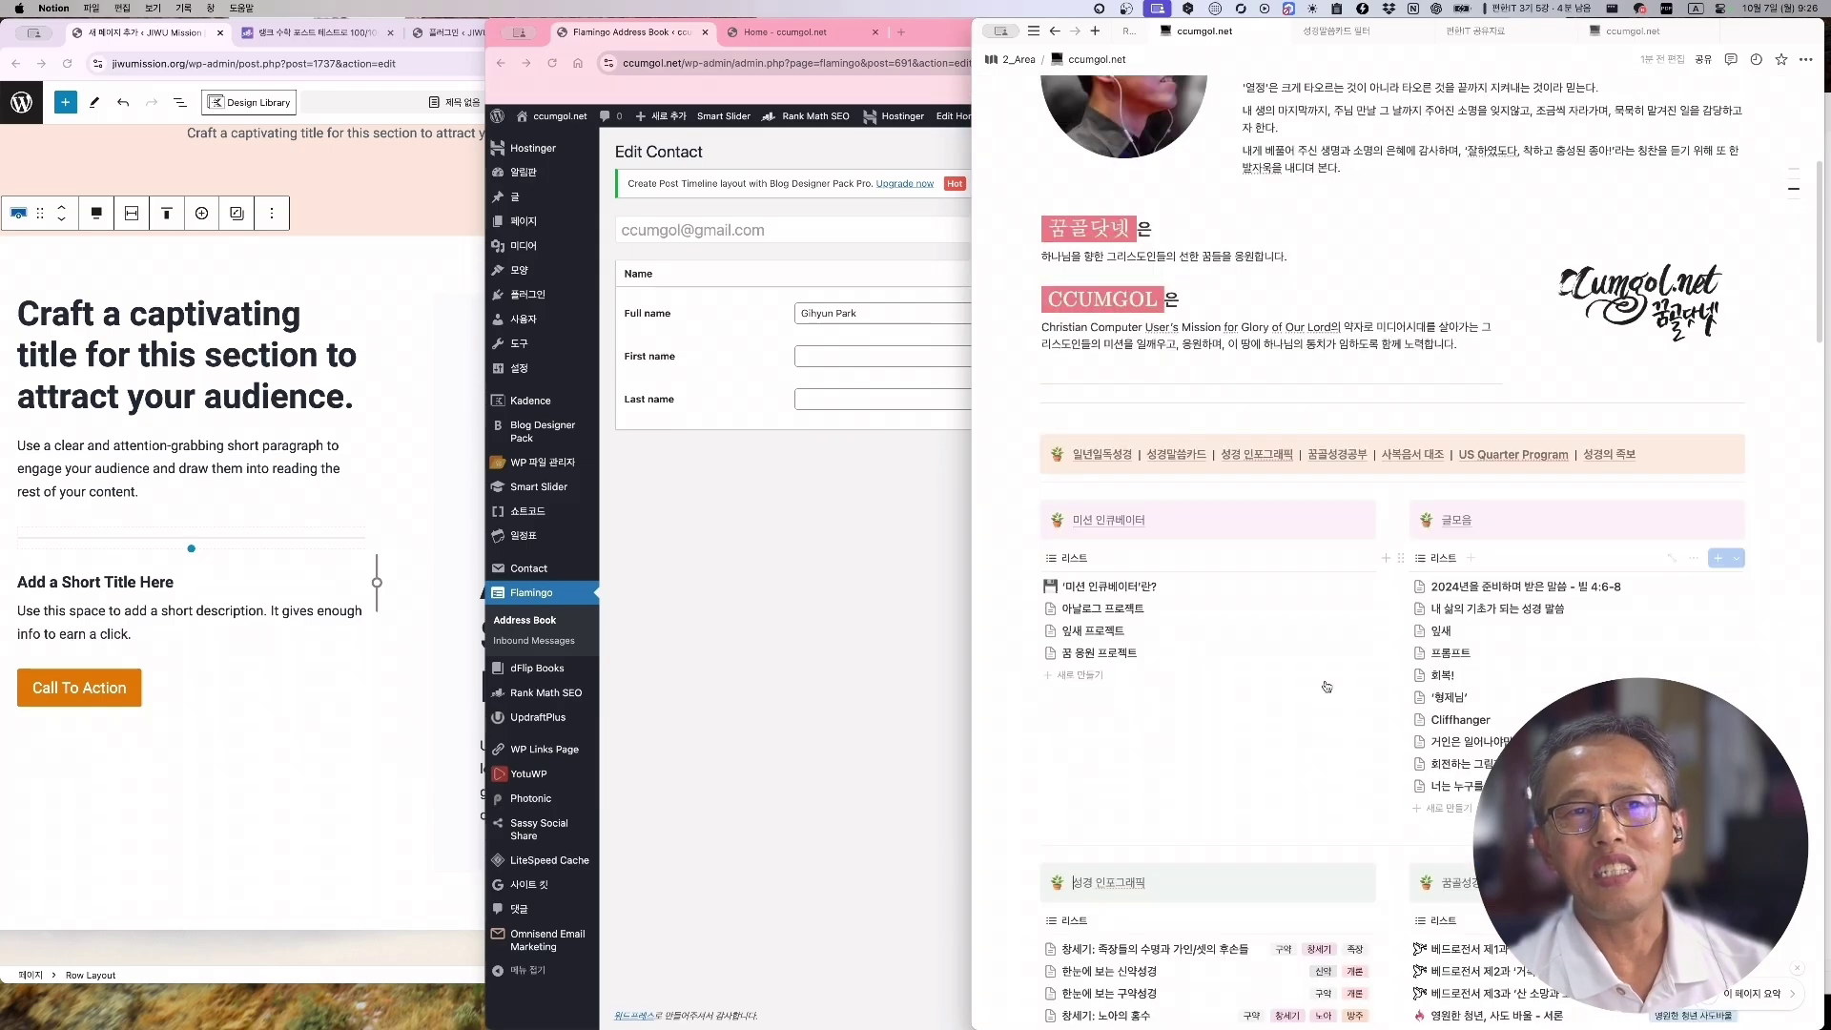
scroll(1331, 916, down, 3)
scroll(1308, 878, up, 8)
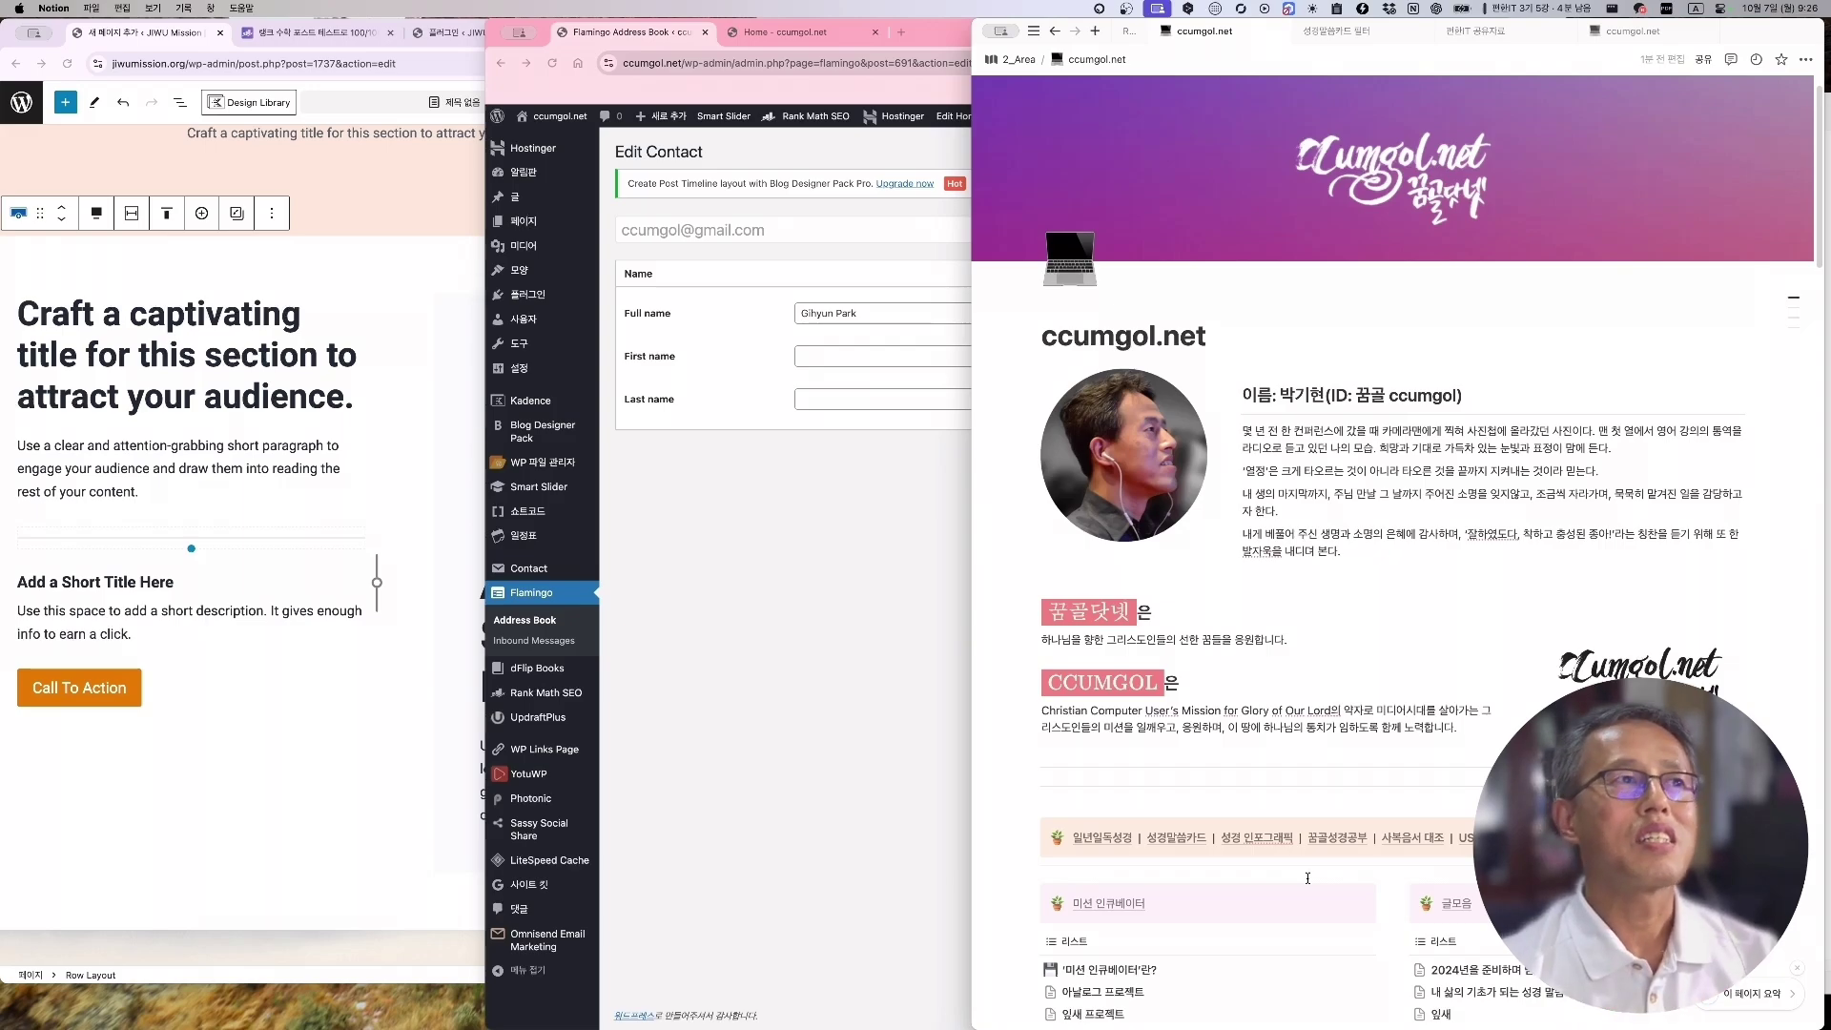
Switch to Chrome and view the JIWU Mission home page down to the 편한 IT 3기 WordPress course announcement
click(401, 288)
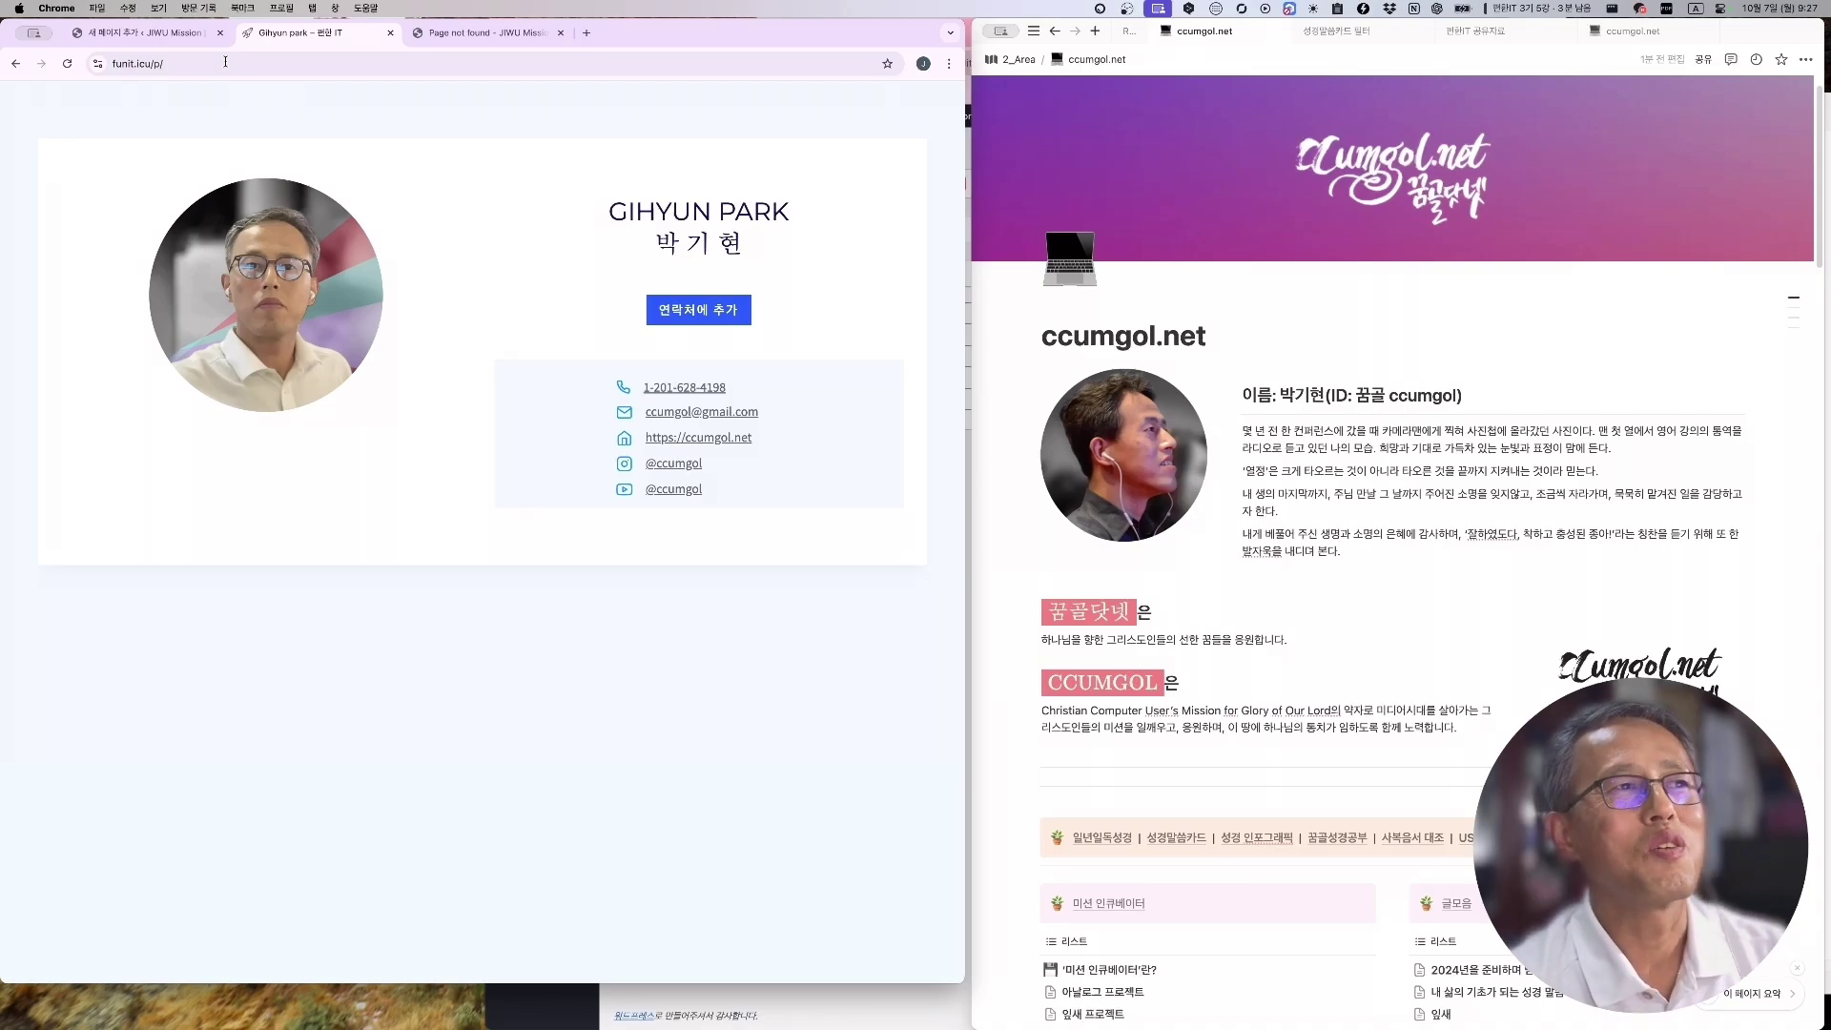
key(ctrl+Tab)
scroll(408, 740, down, 10)
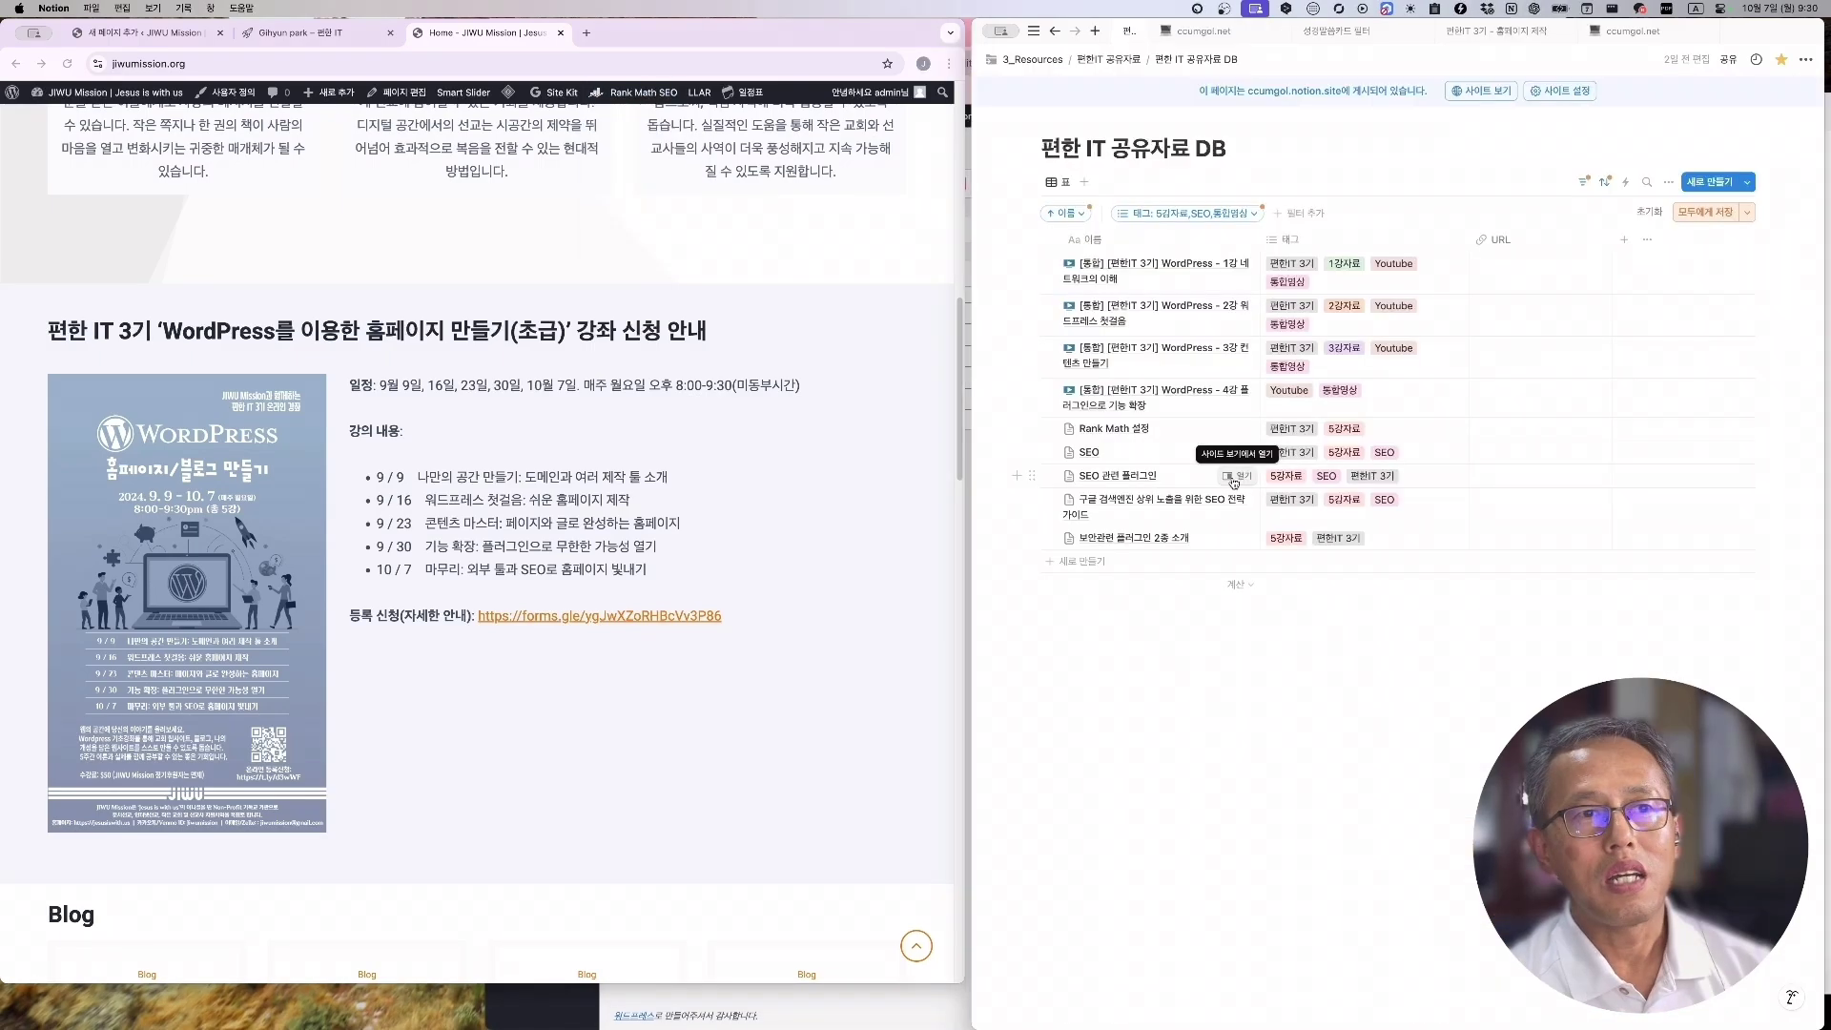
Open the SEO 관련 플러그인 entry of the 편한 IT 공유자료 DB in Notion's side peek and read its beginner-friendly free plugin list
click(1234, 482)
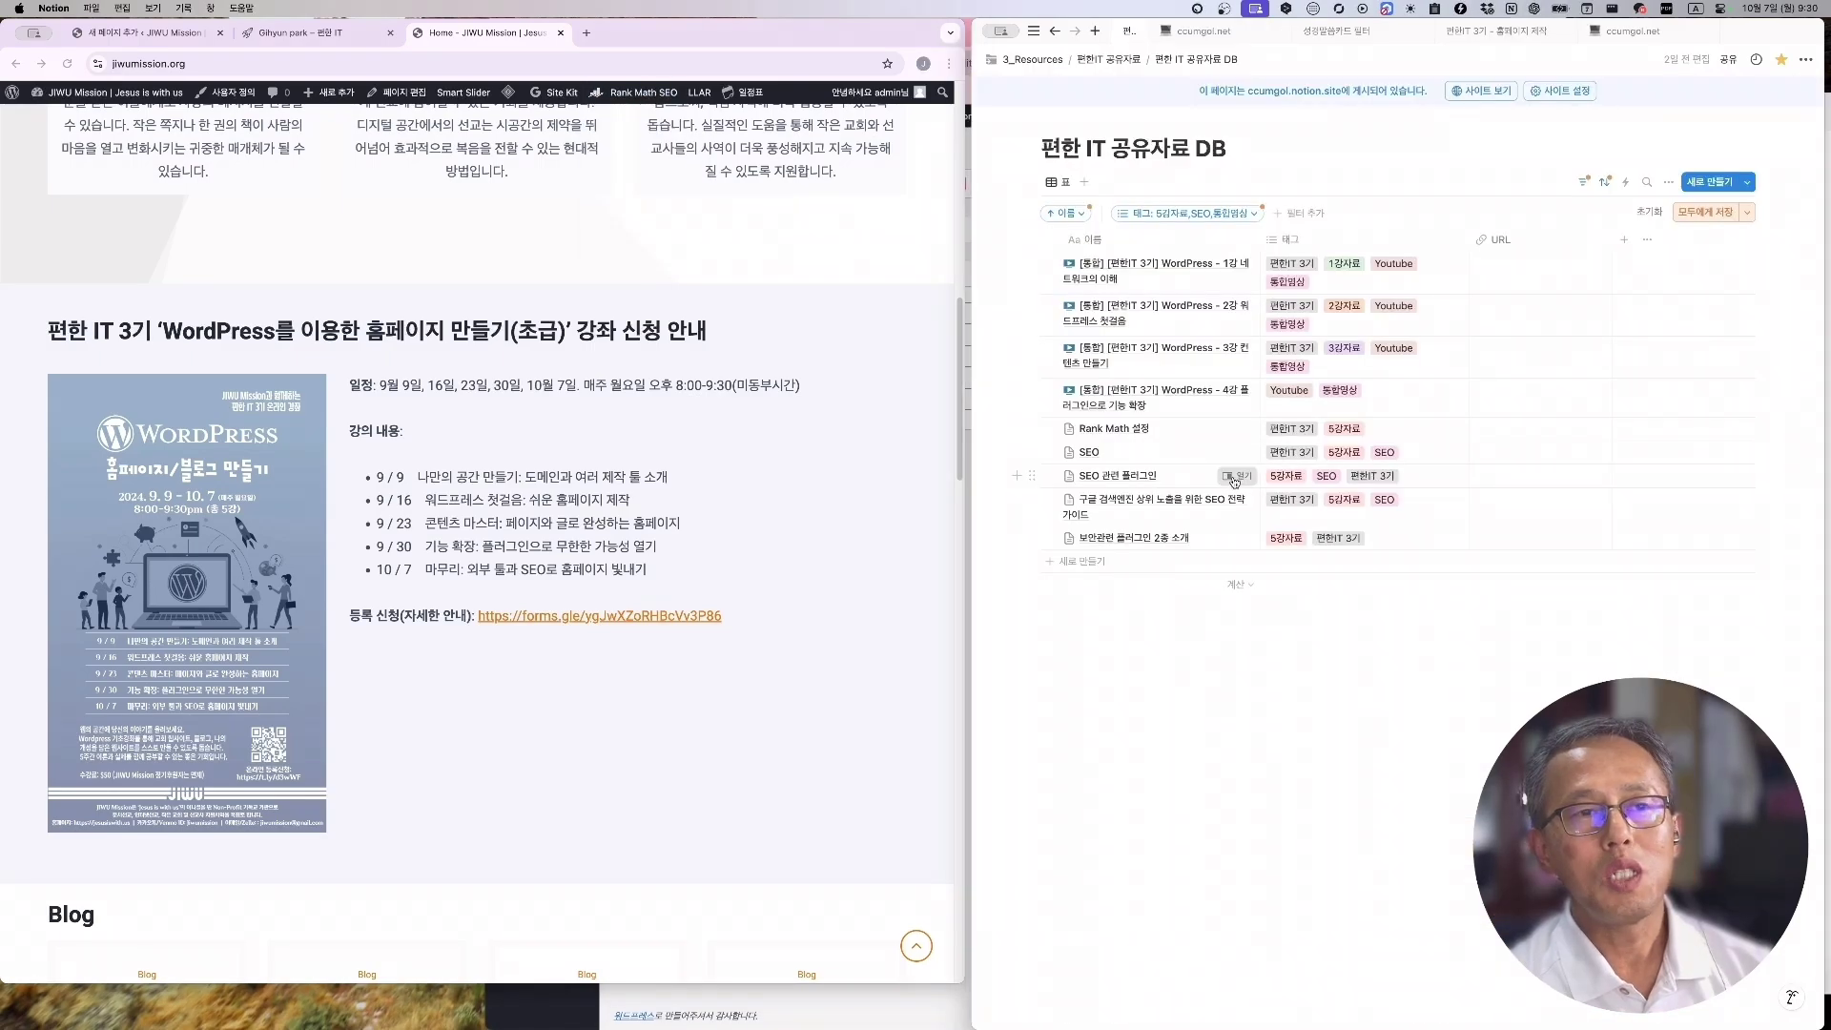
scroll(1469, 507, down, 3)
scroll(1469, 507, down, 1)
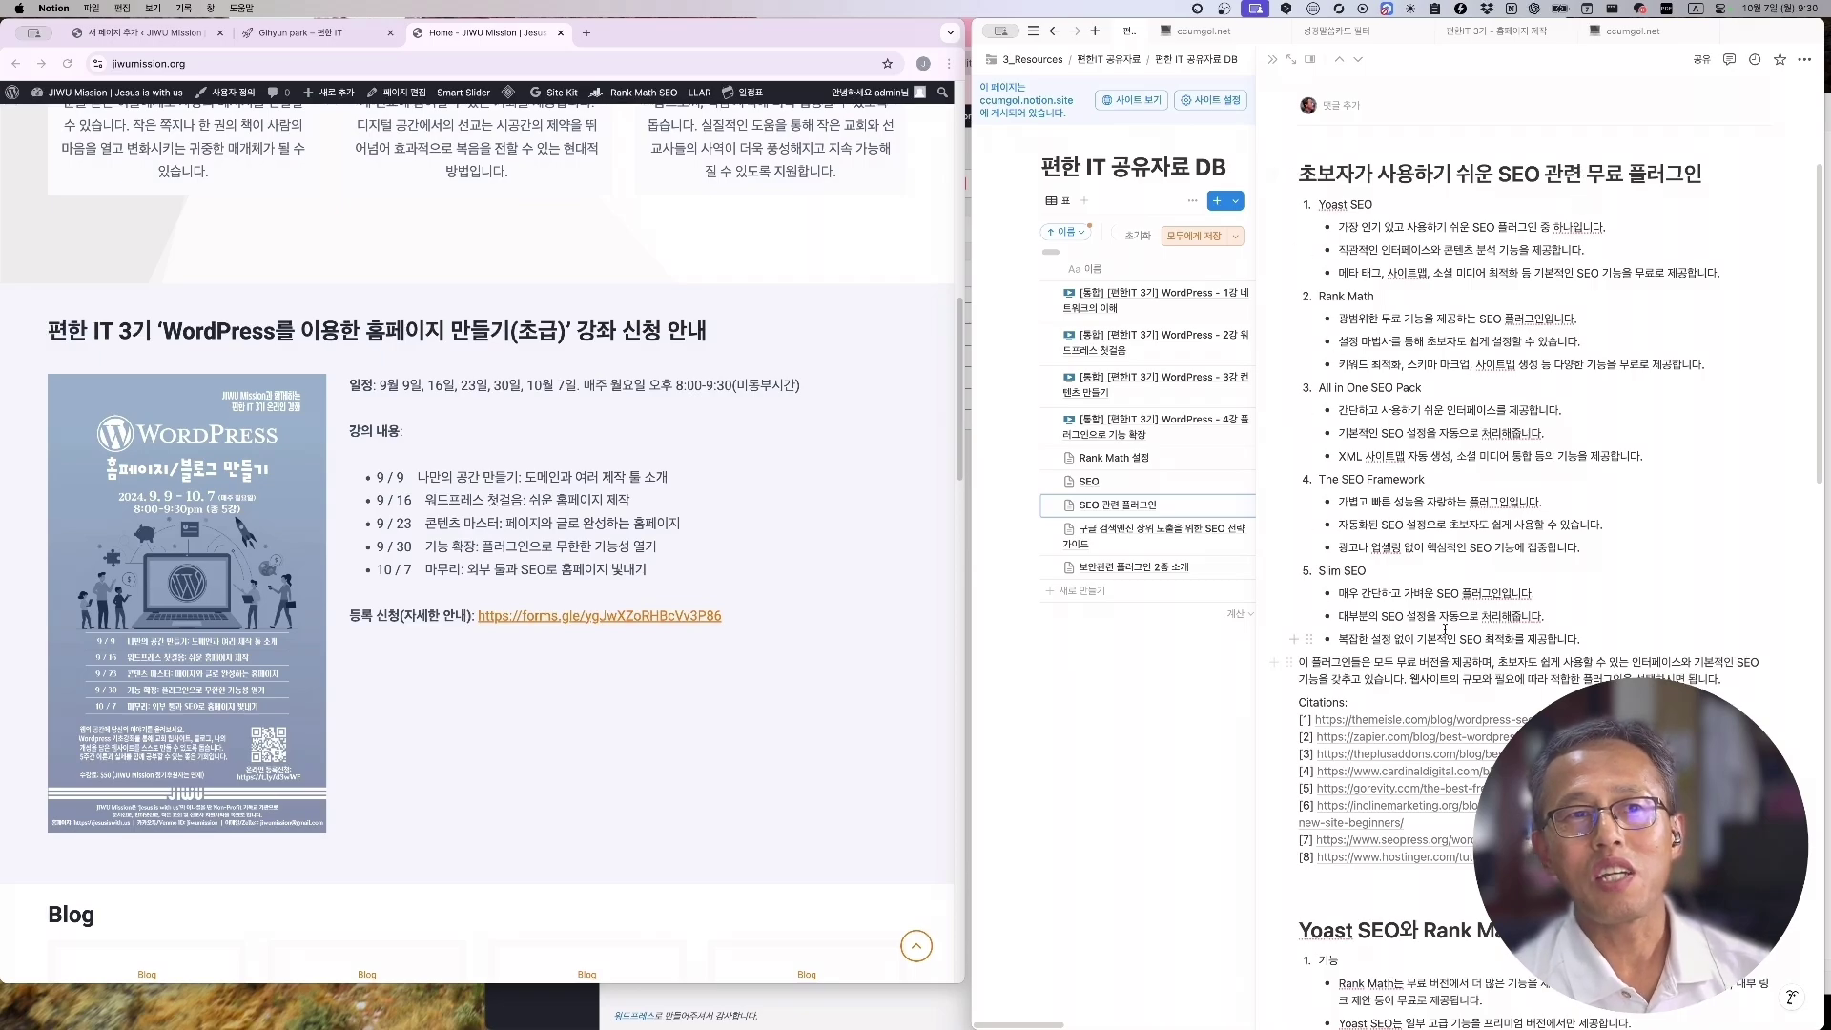
scroll(1335, 293, down, 1)
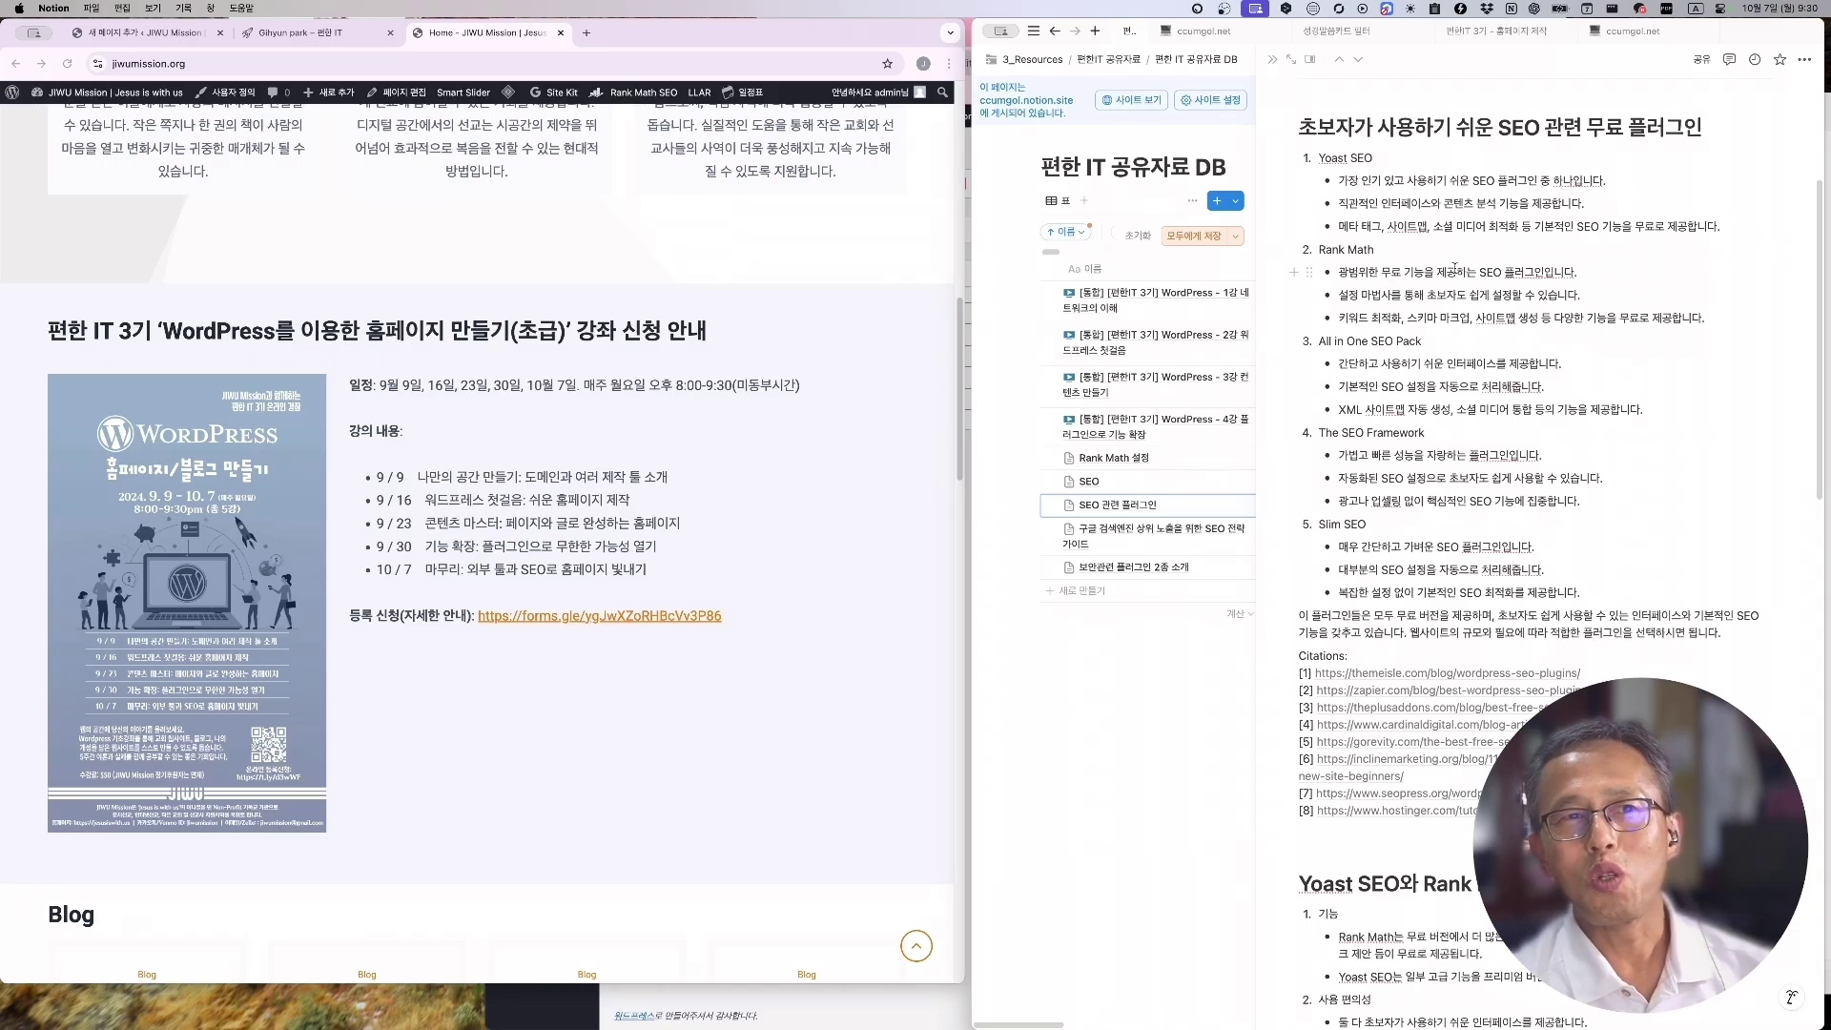
Examine the Yoast SEO와 Rank Math의 비교 section and the Rank Math의 사용법 instructions in the SEO plugin notes
scroll(1424, 565, down, 8)
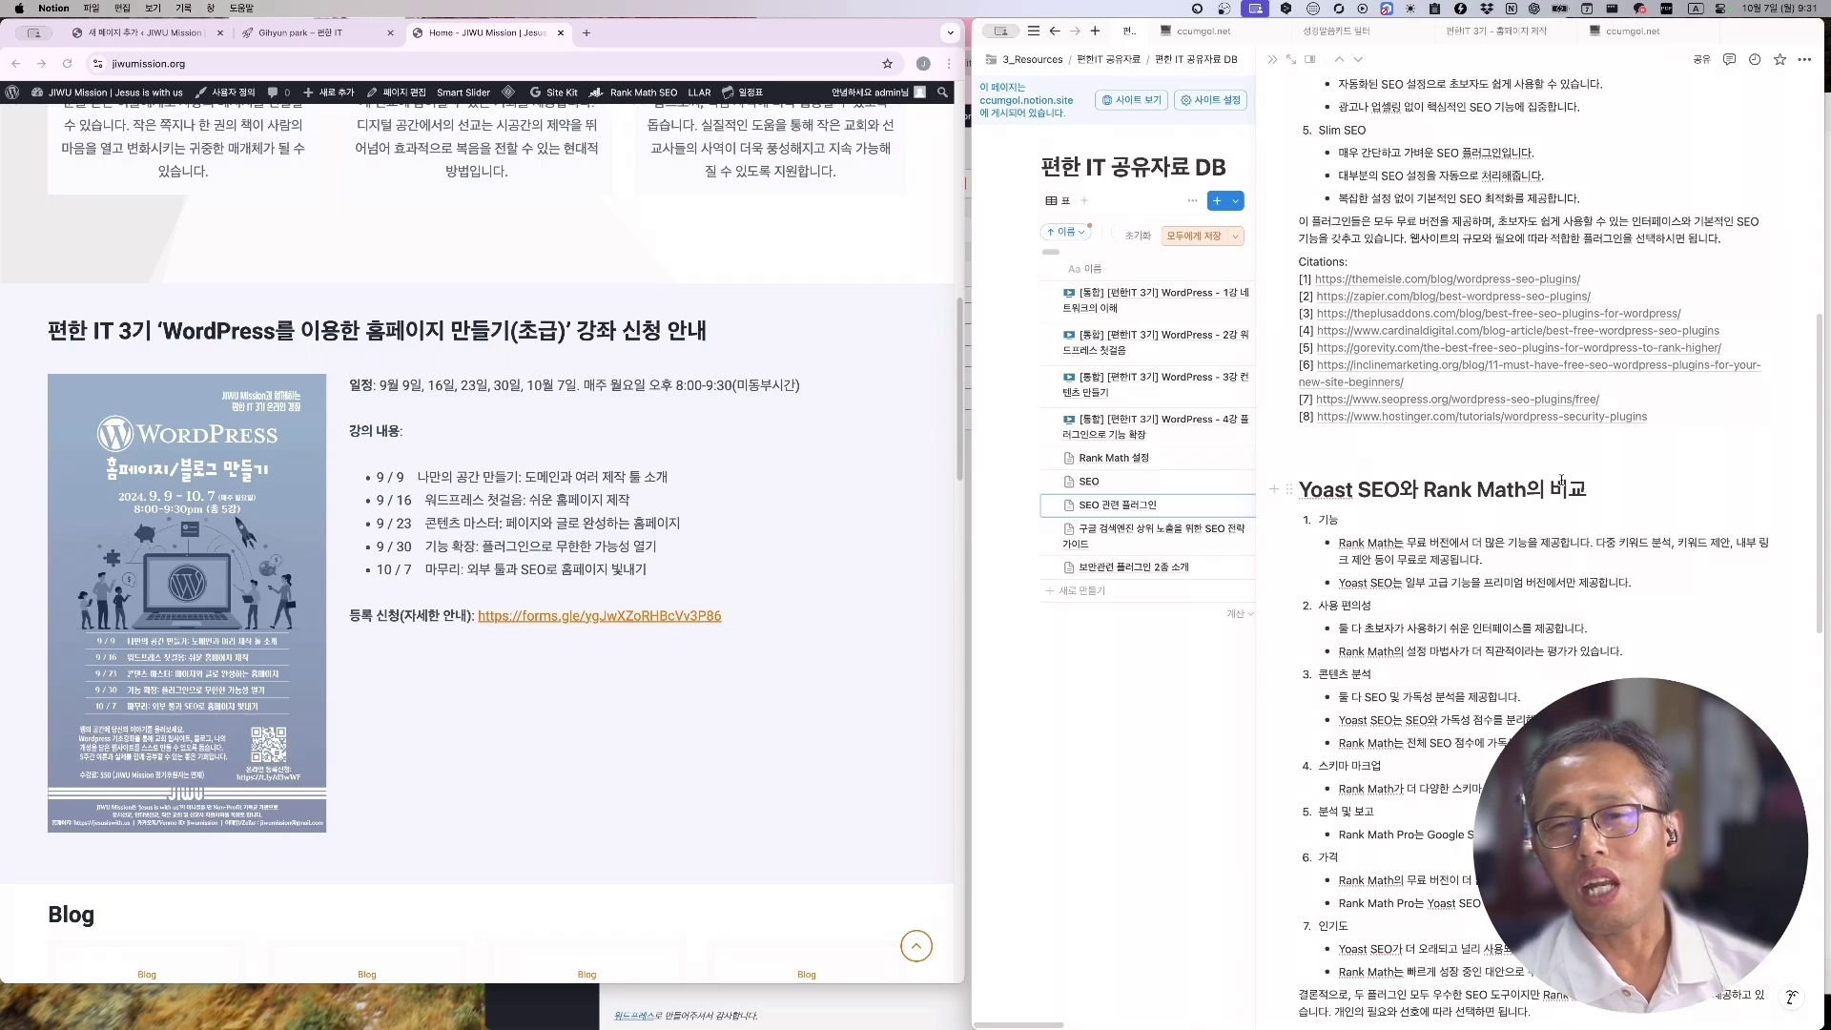
scroll(1537, 552, down, 5)
scroll(1392, 711, down, 8)
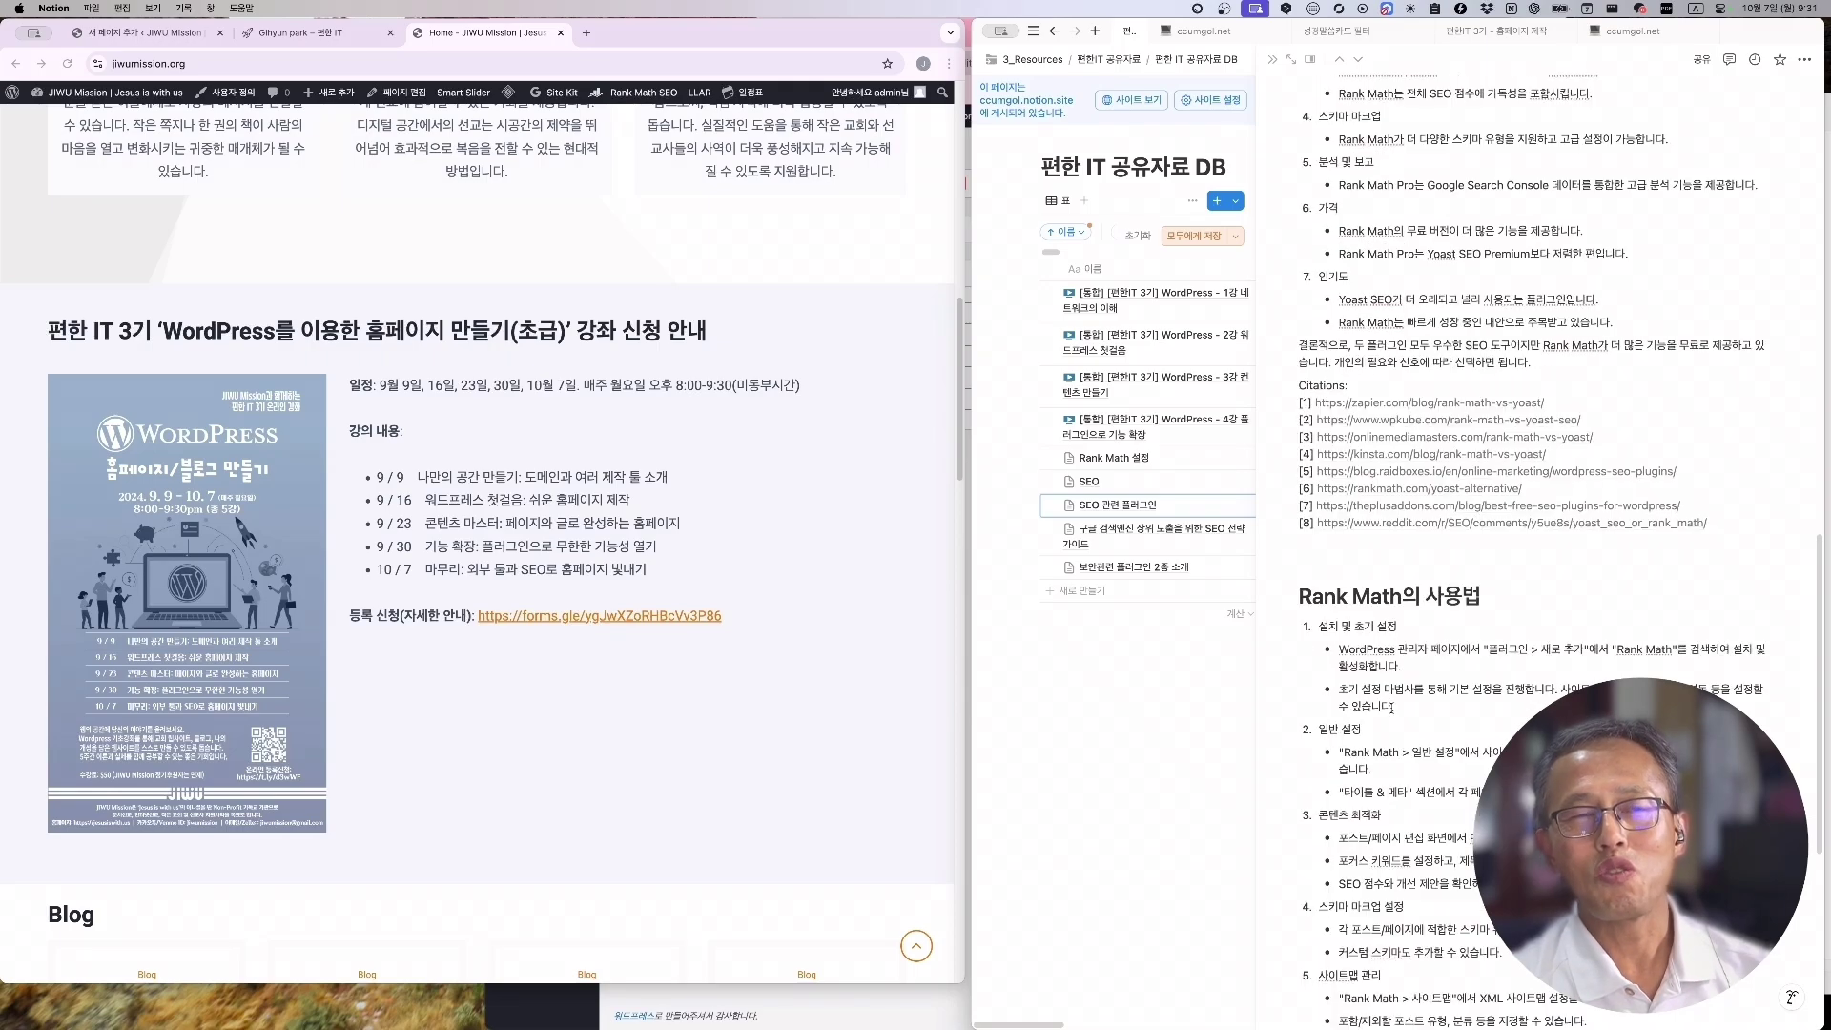
scroll(1391, 639, up, 5)
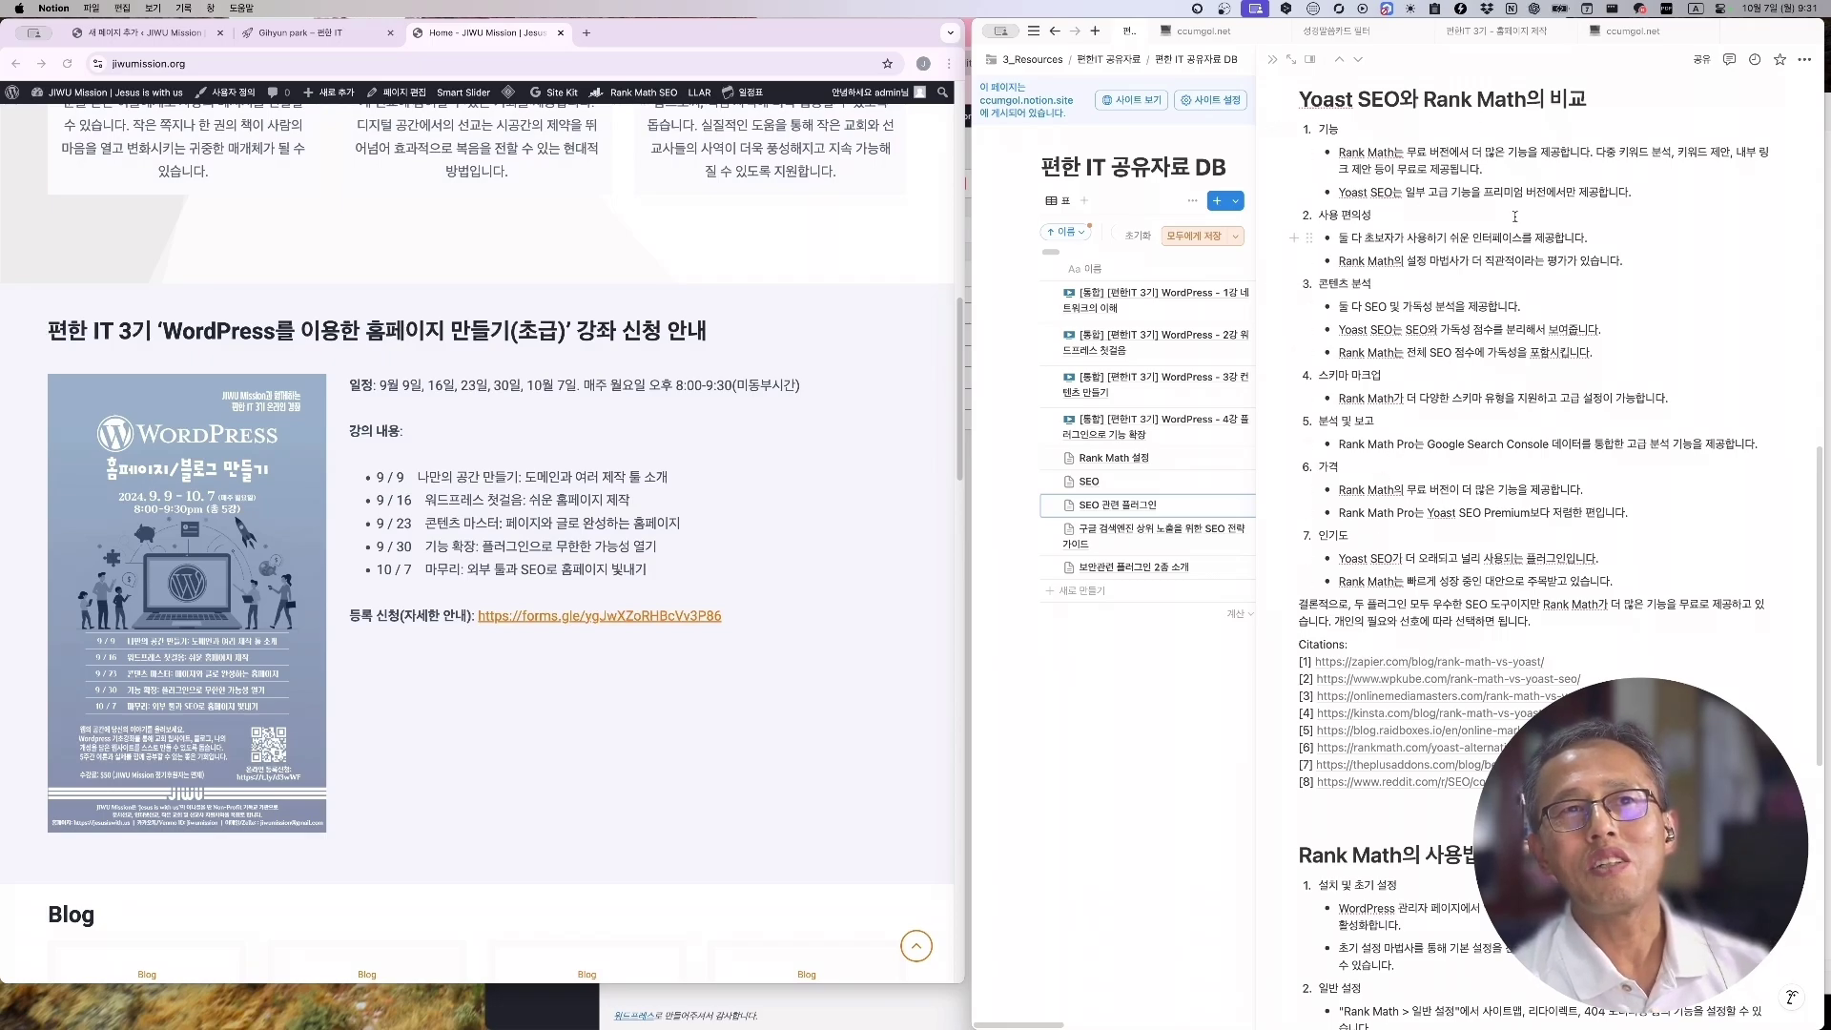
scroll(1341, 152, up, 4)
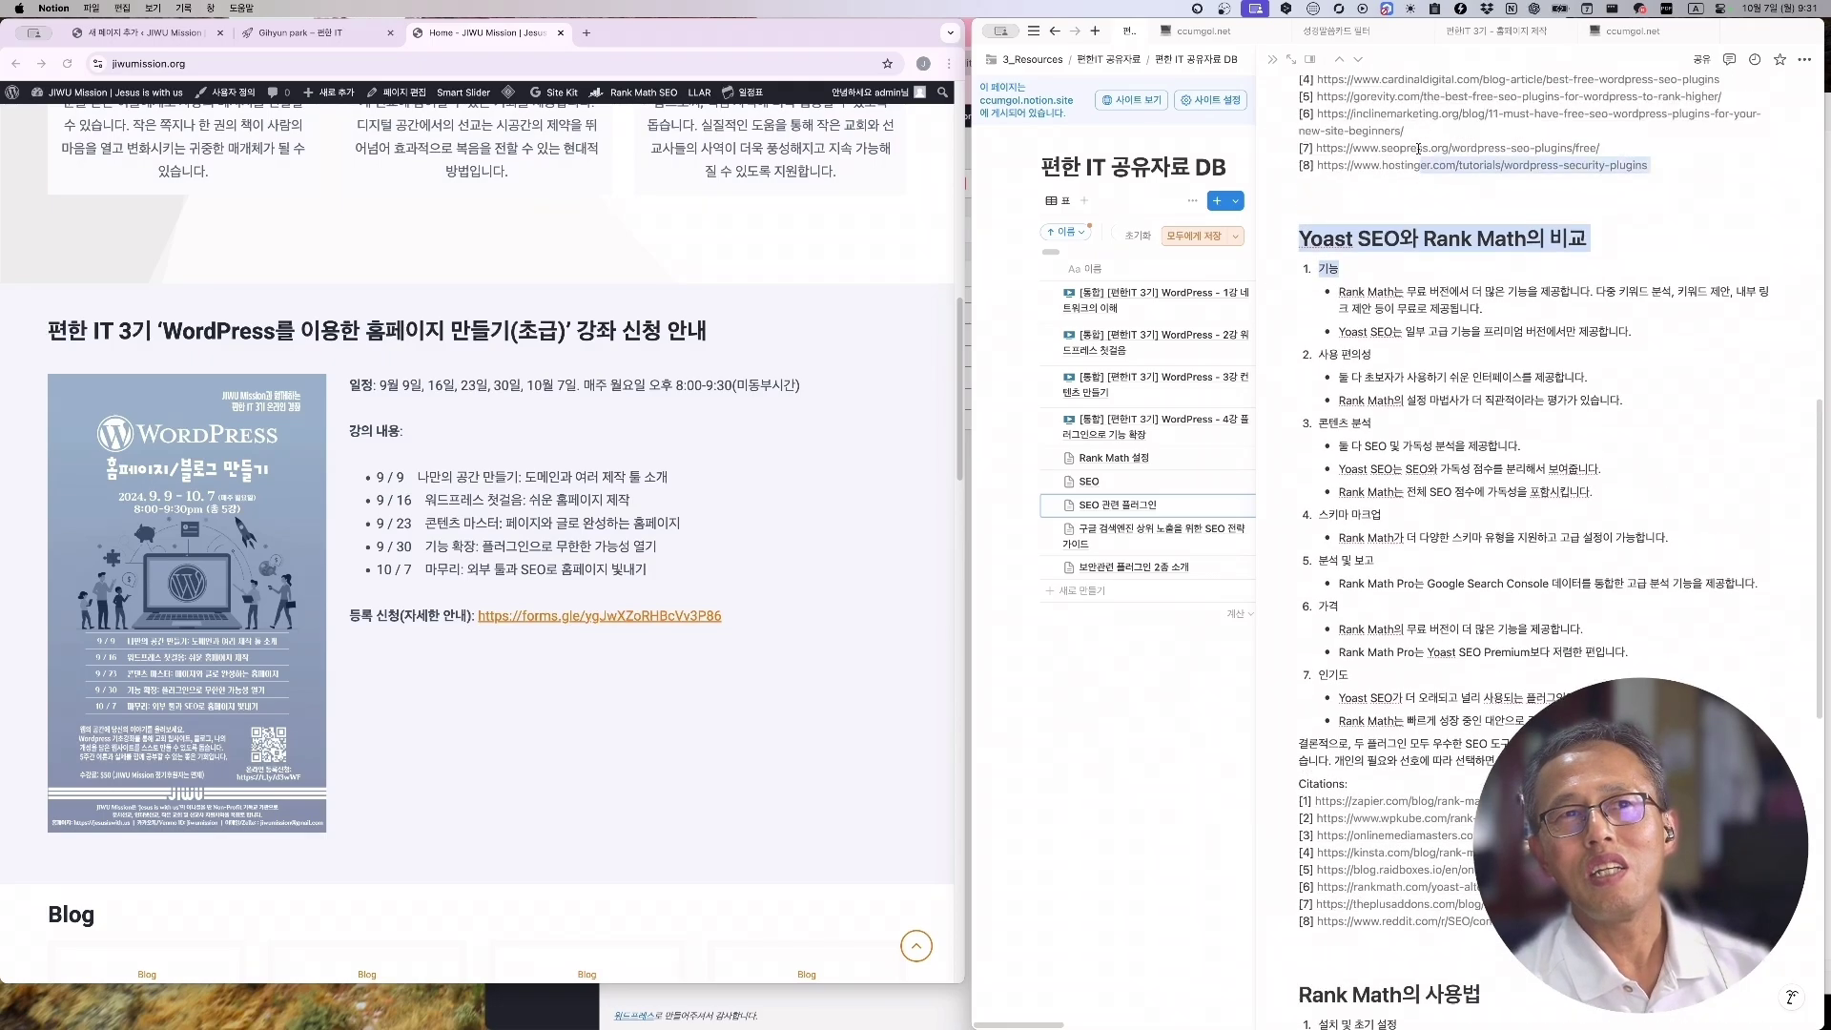
drag(1339, 368, 1404, 368)
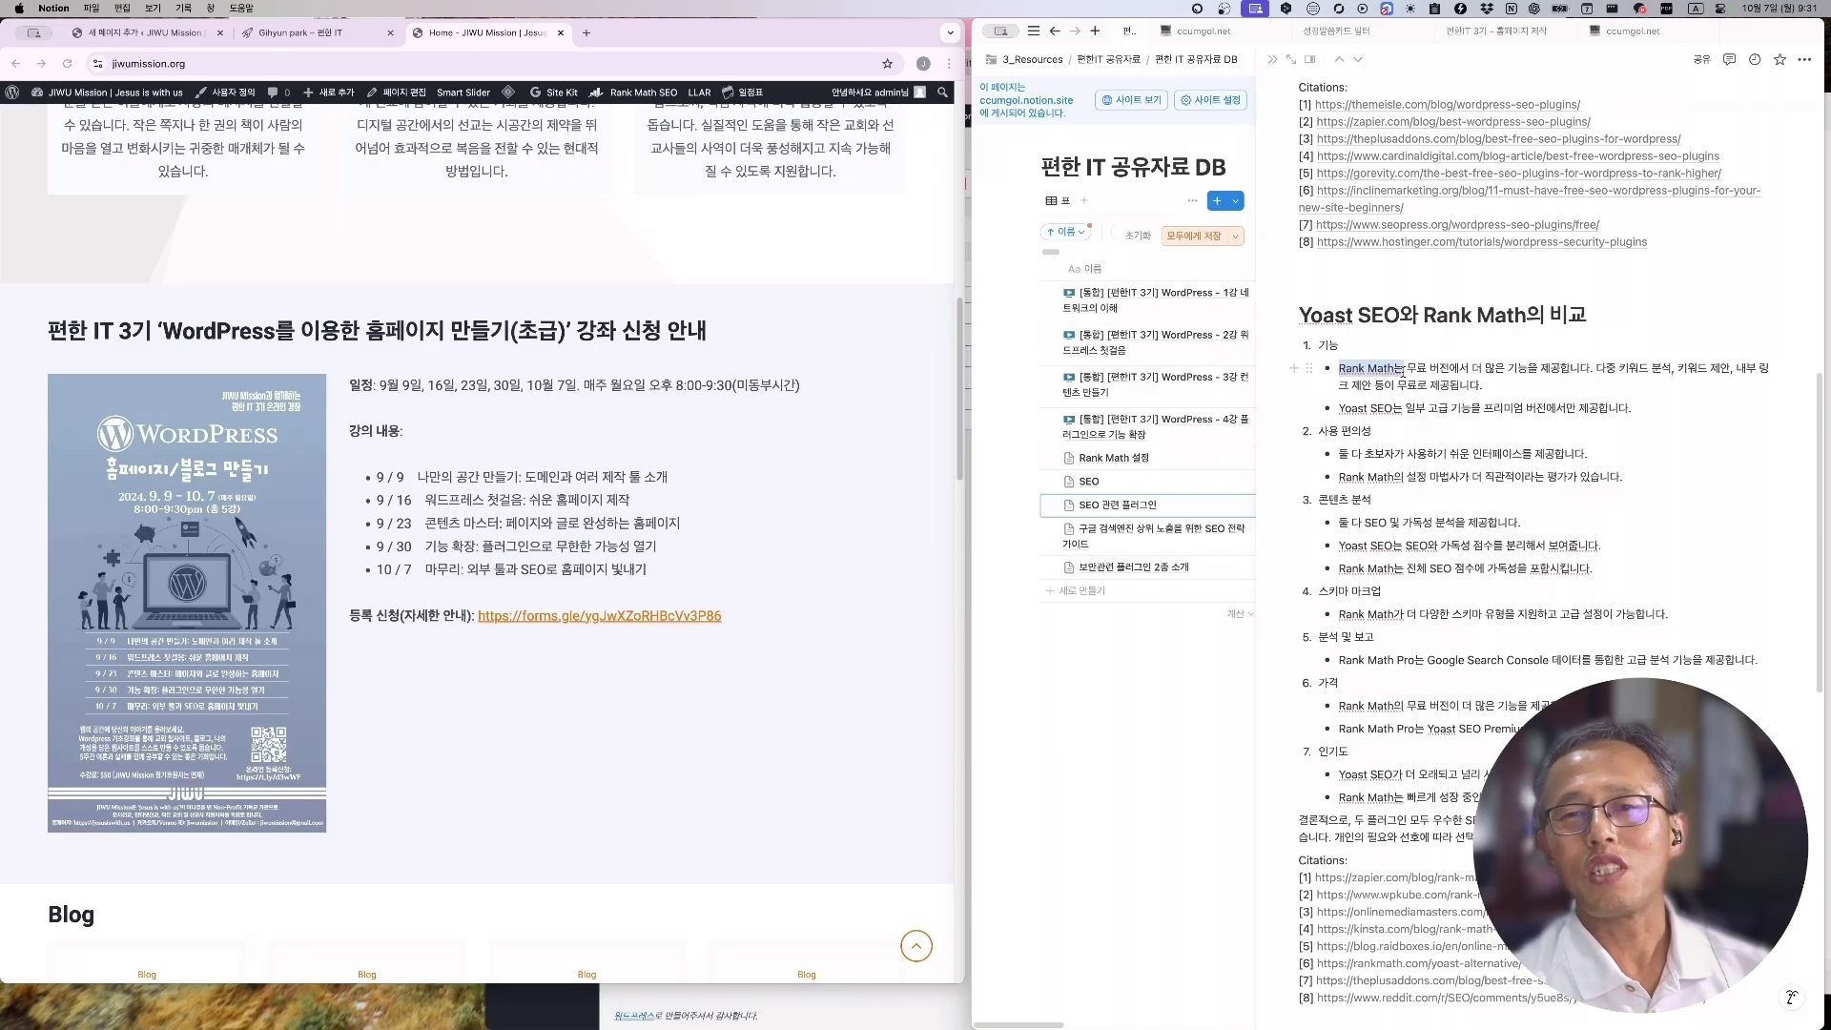
scroll(1458, 550, down, 14)
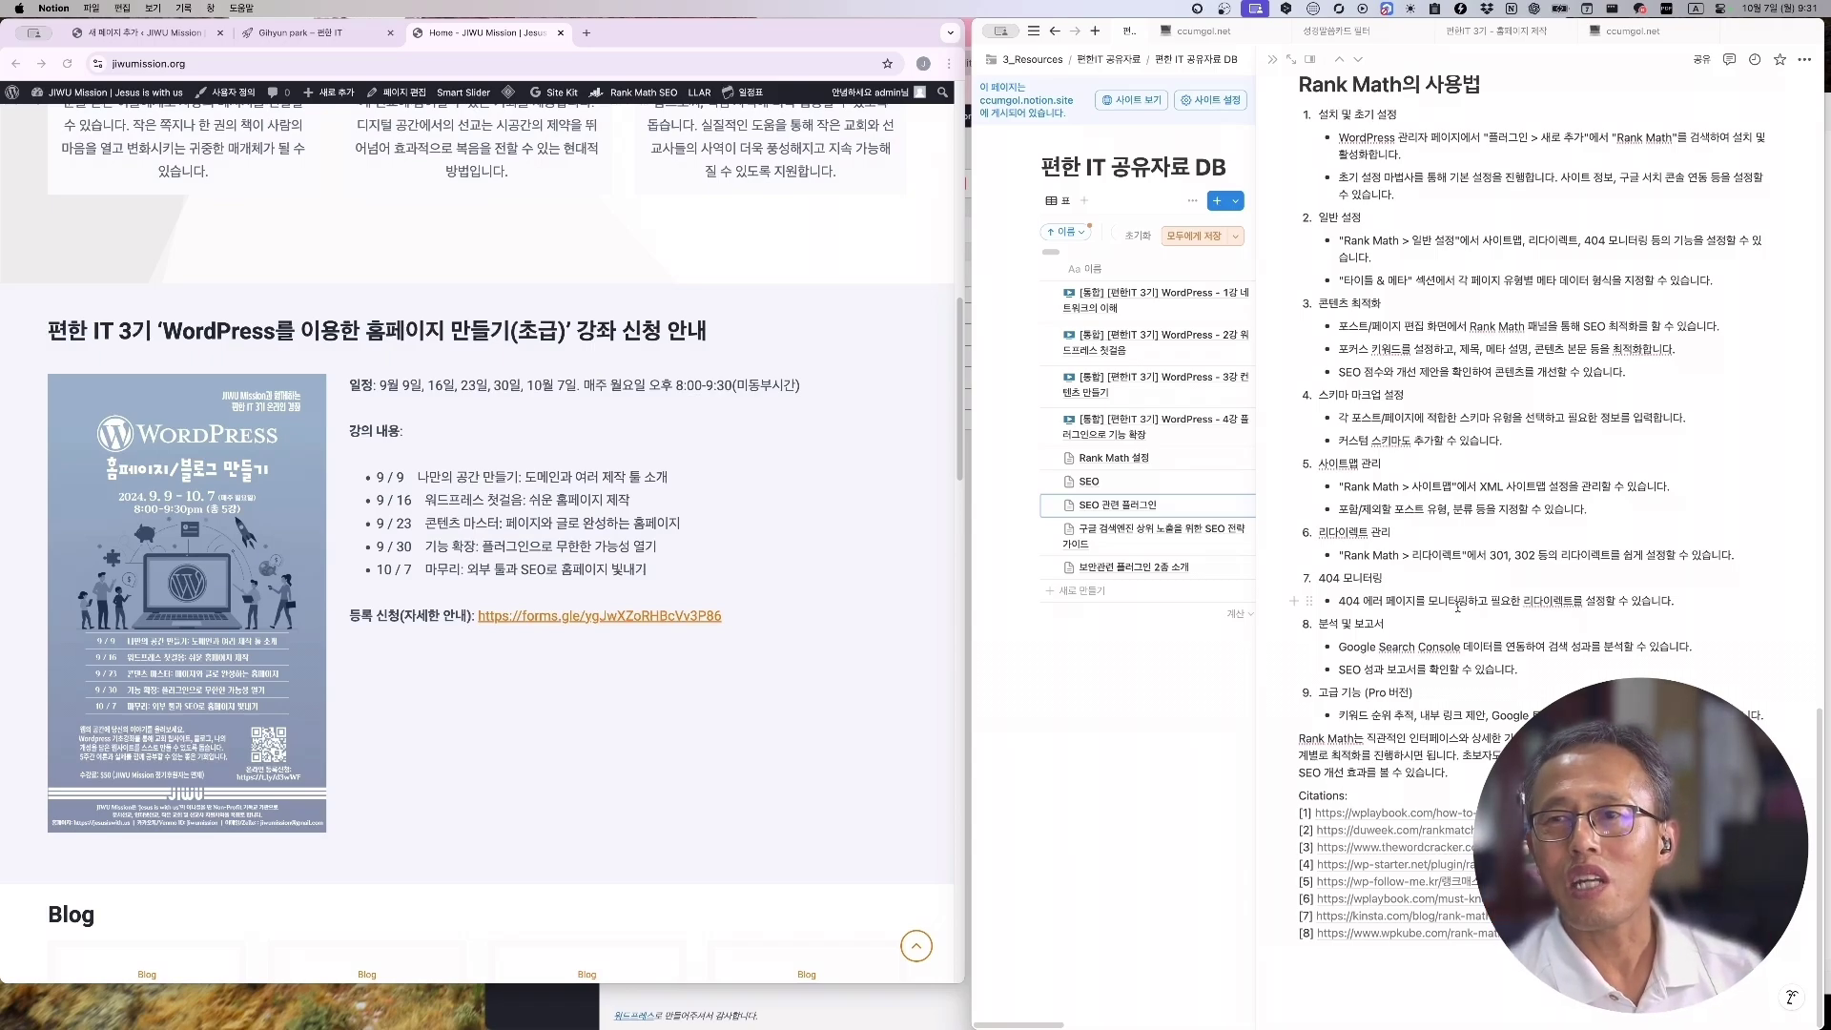
scroll(1481, 611, up, 3)
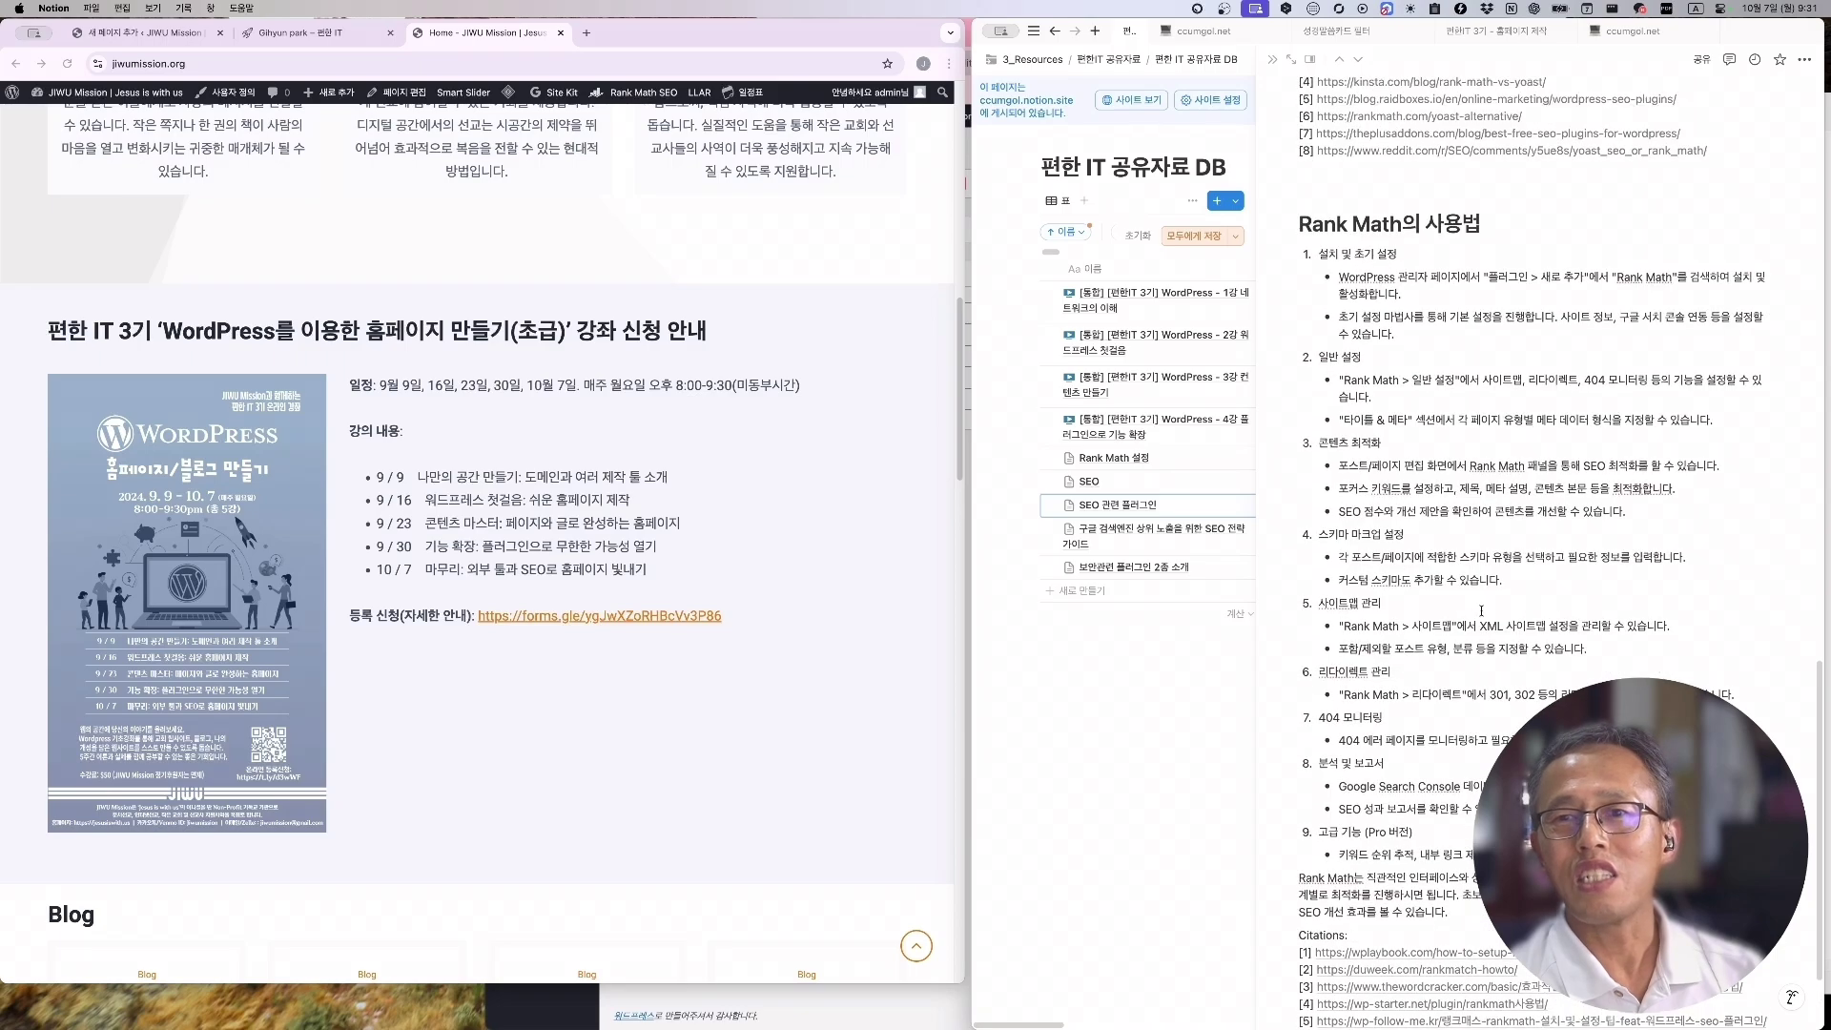